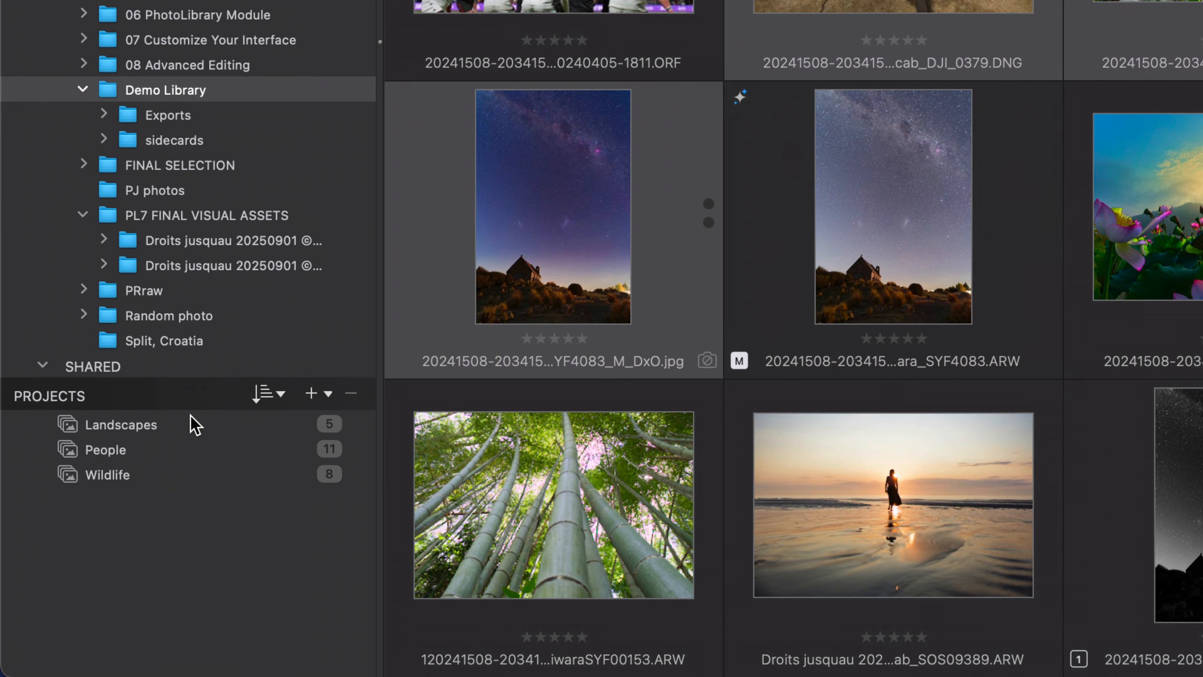
- Look at the Landscapes project, and add the first four photos of the Split, Croatia folder to it
click(192, 424)
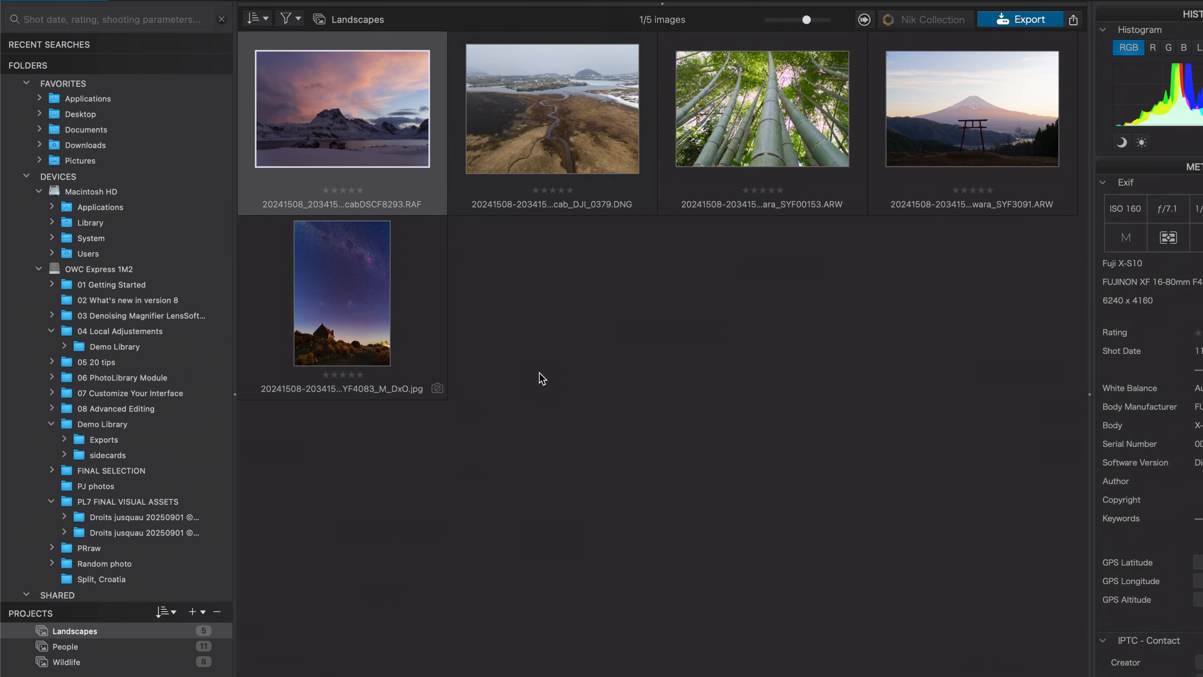
click(137, 580)
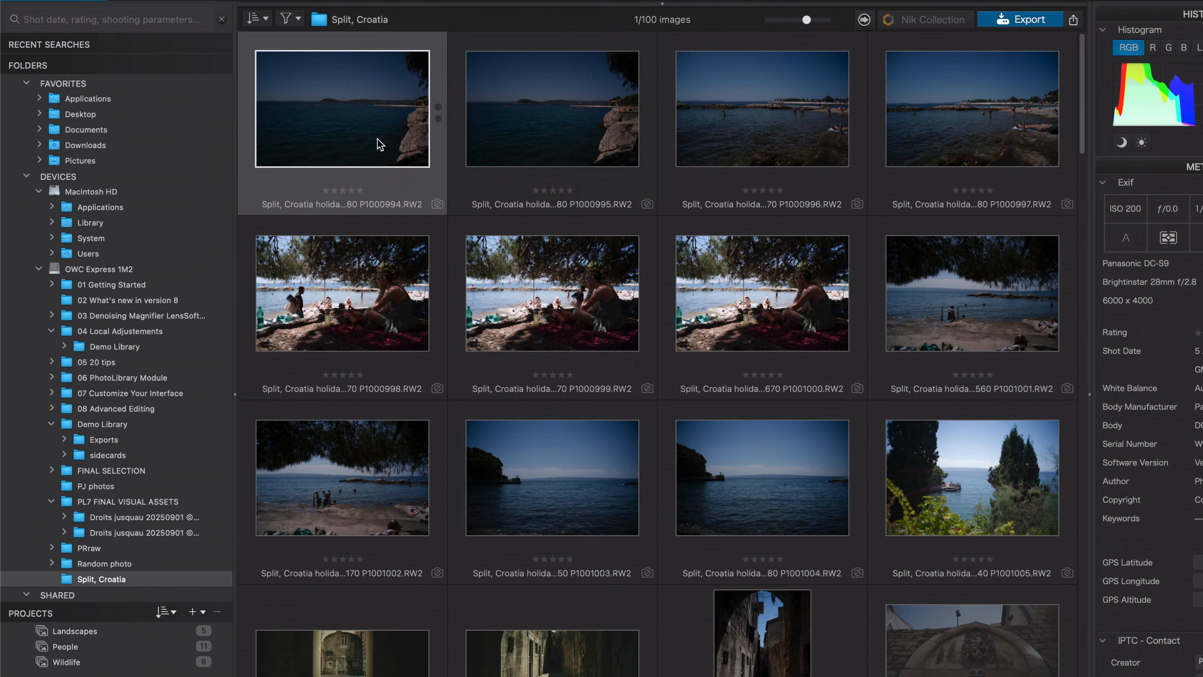
shift+click(932, 129)
drag(309, 85, 108, 638)
click(108, 639)
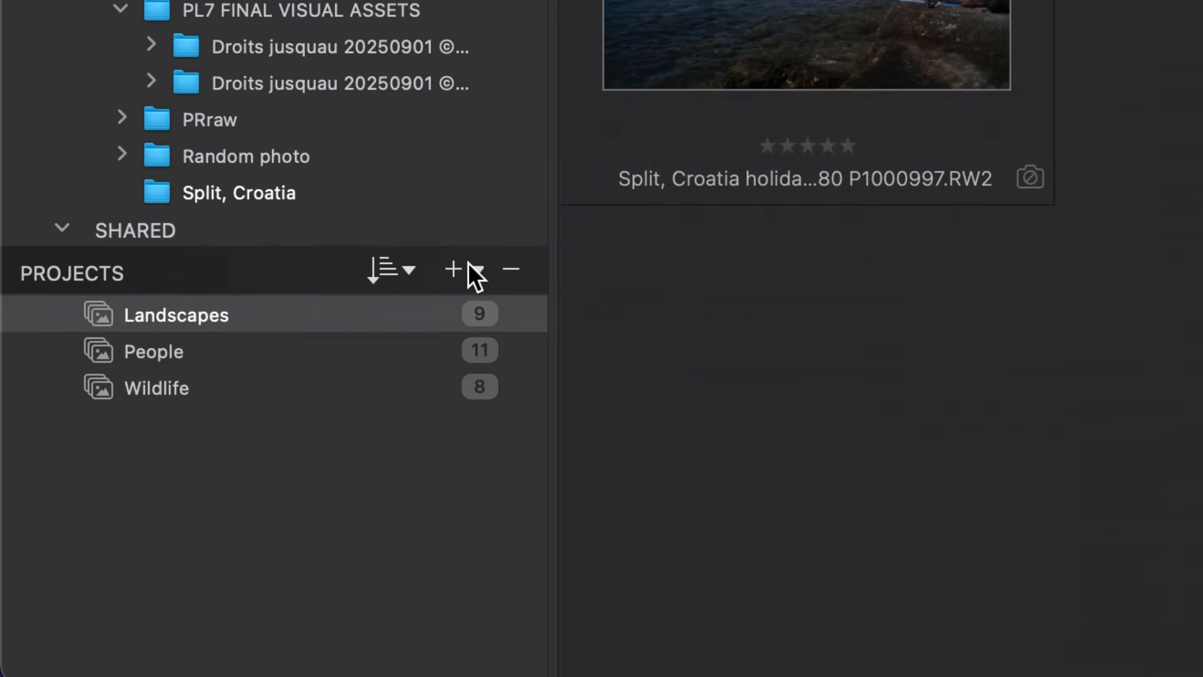
- Create a project group named Nature and move the Landscapes and Wildlife projects into it
click(200, 612)
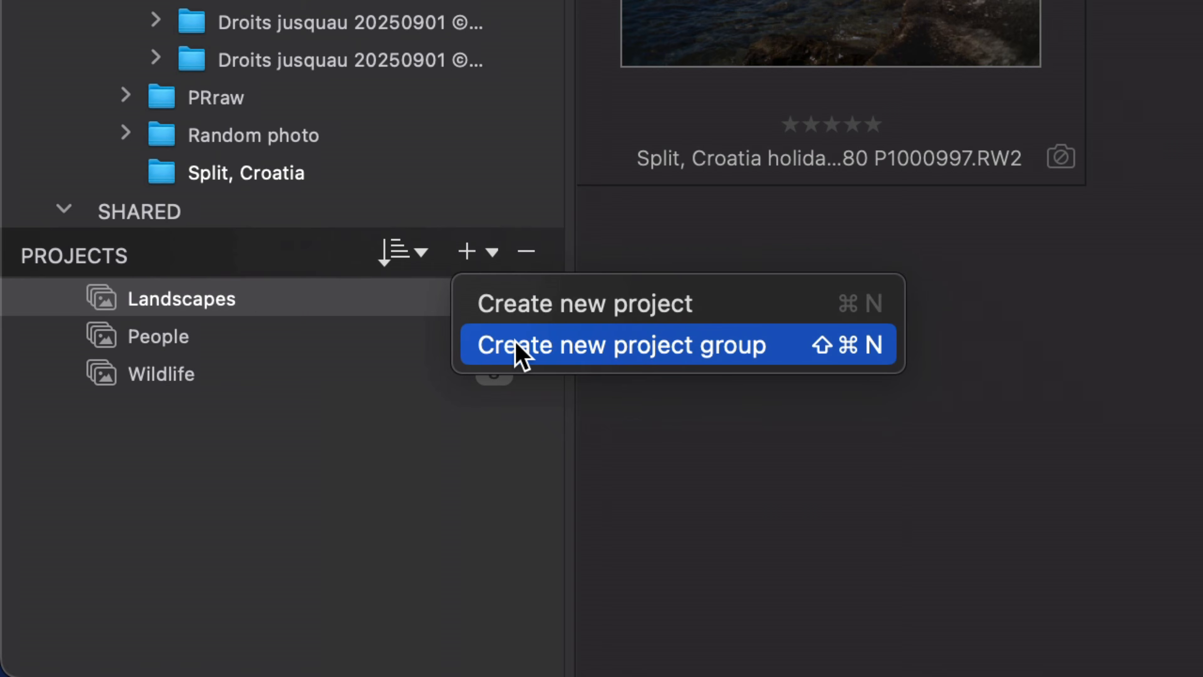
click(709, 351)
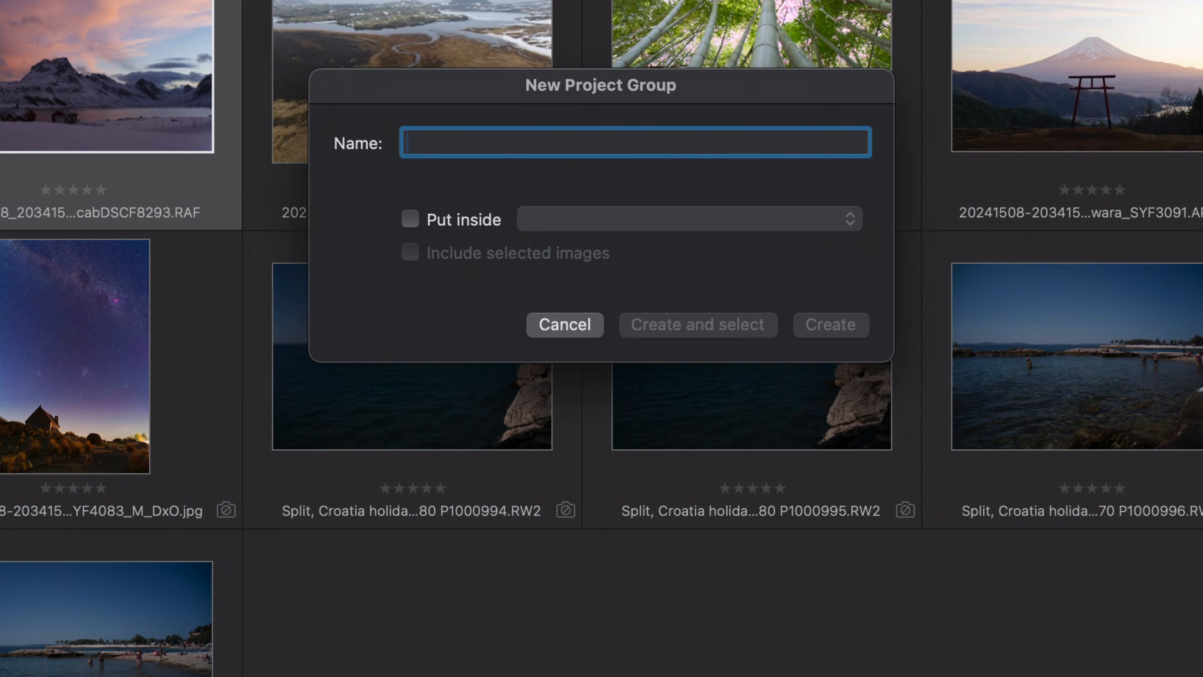
text(Nature)
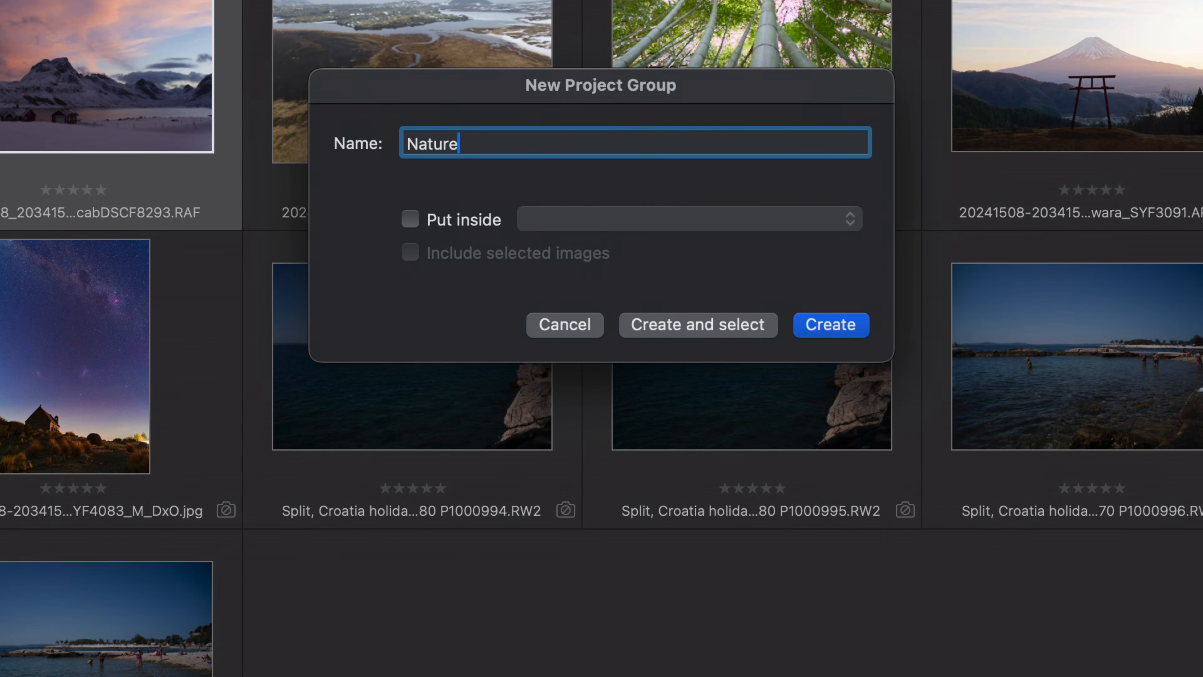
click(846, 327)
drag(196, 315, 164, 325)
drag(156, 409, 157, 298)
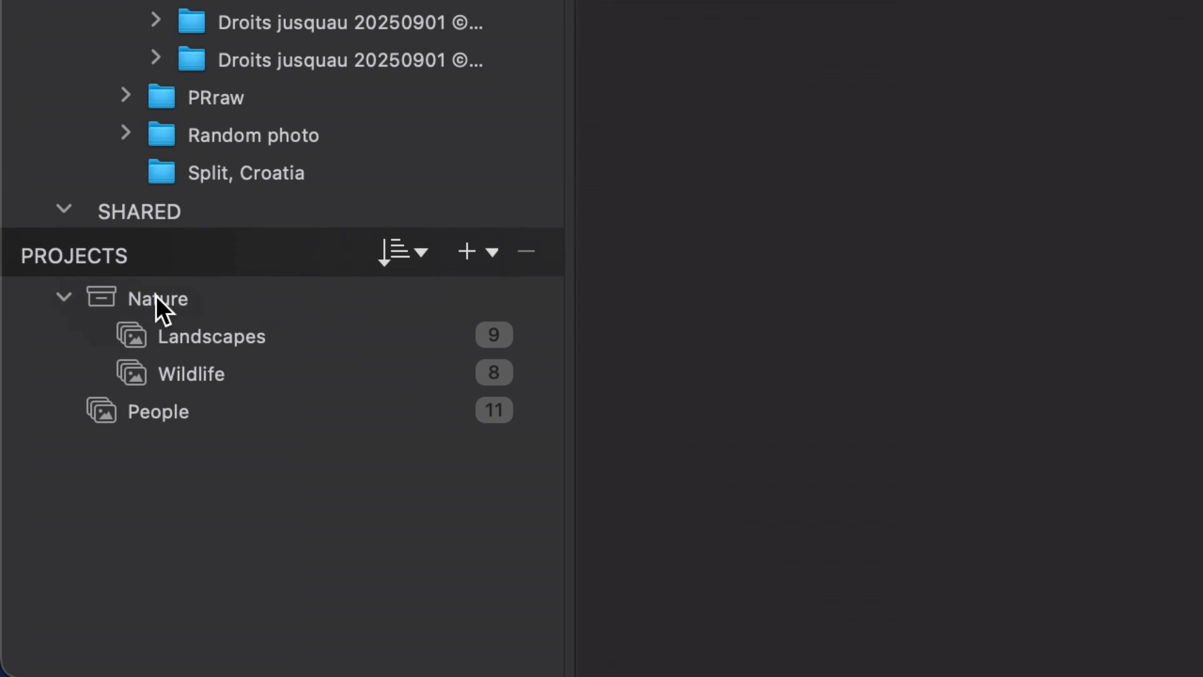
- View the images of the Wildlife and Landscapes projects, and look through the combined images of the Nature group
click(216, 375)
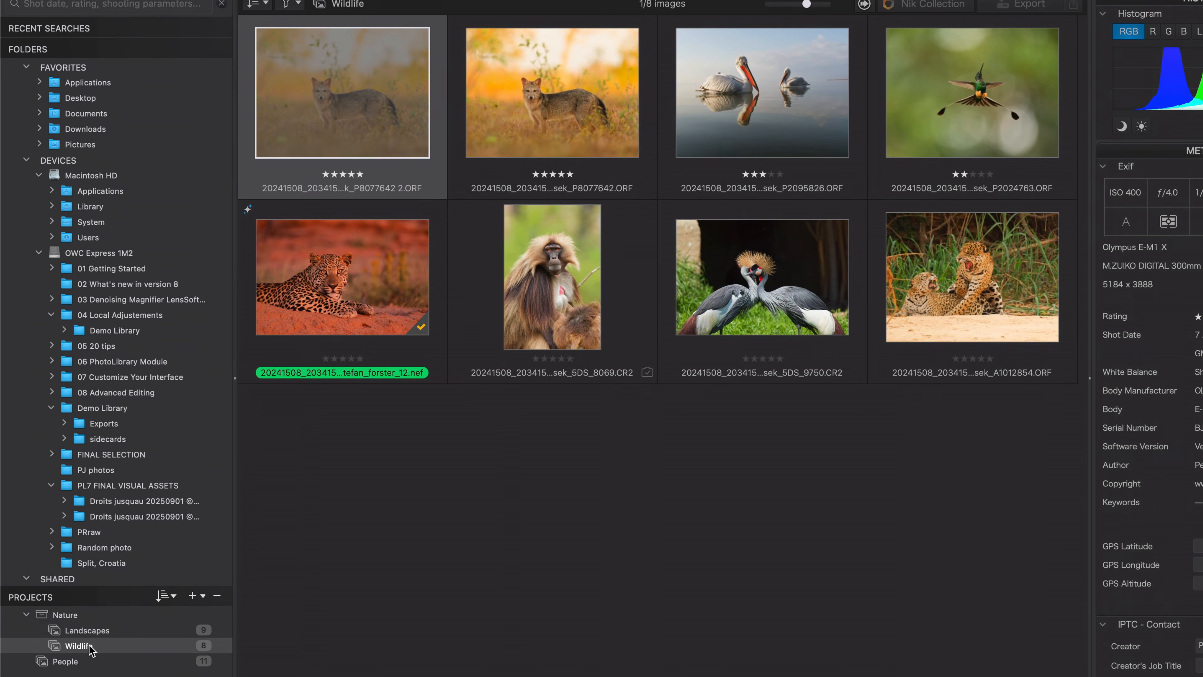
click(92, 633)
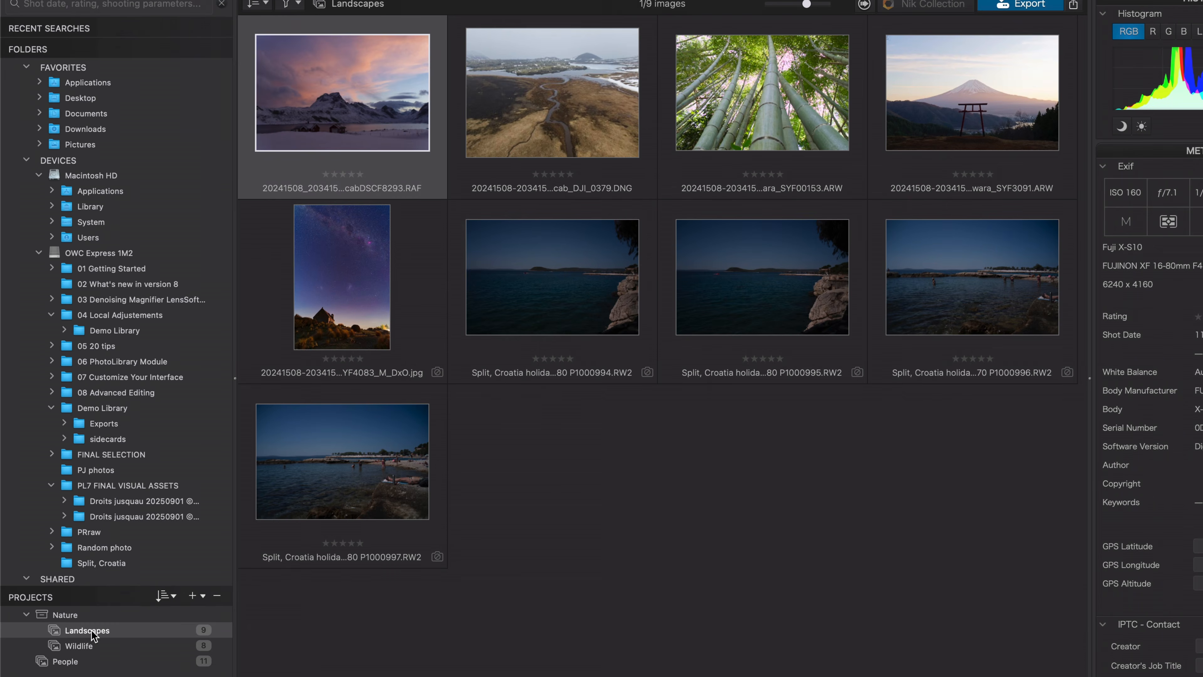
click(84, 617)
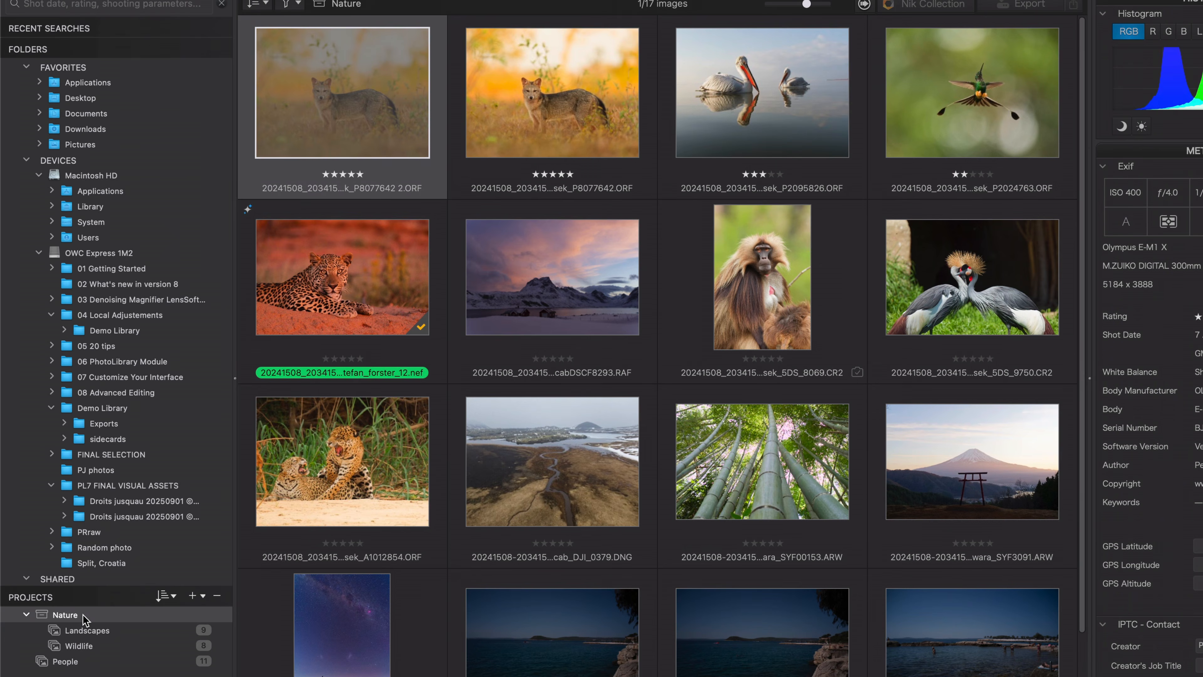
scroll(450, 630, down, 5)
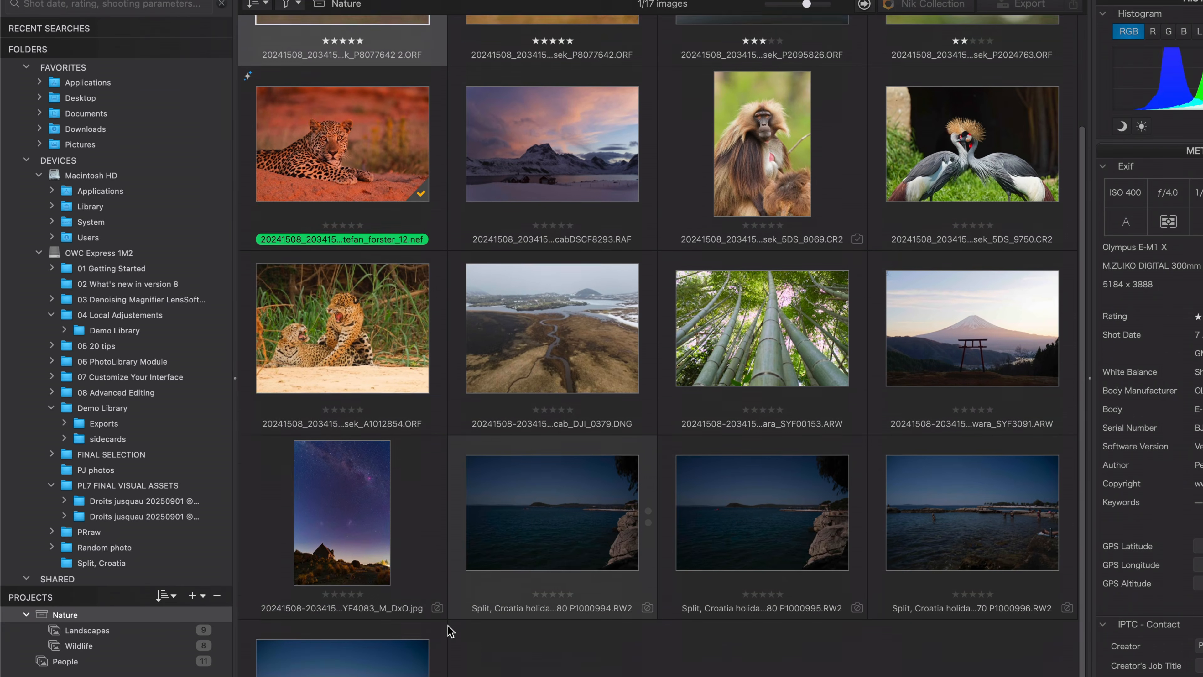
scroll(450, 630, up, 5)
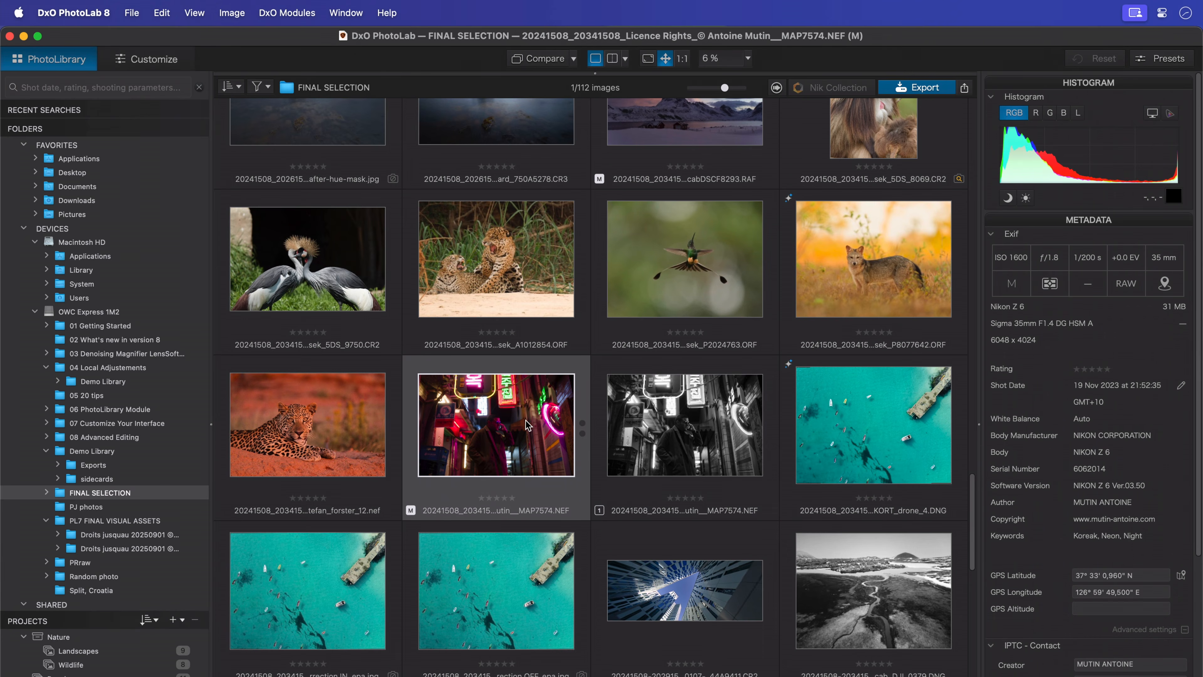
- Copy the metadata of the colour neon street photo and start a Paste Selected Metadata on its black-and-white virtual copy
click(232, 12)
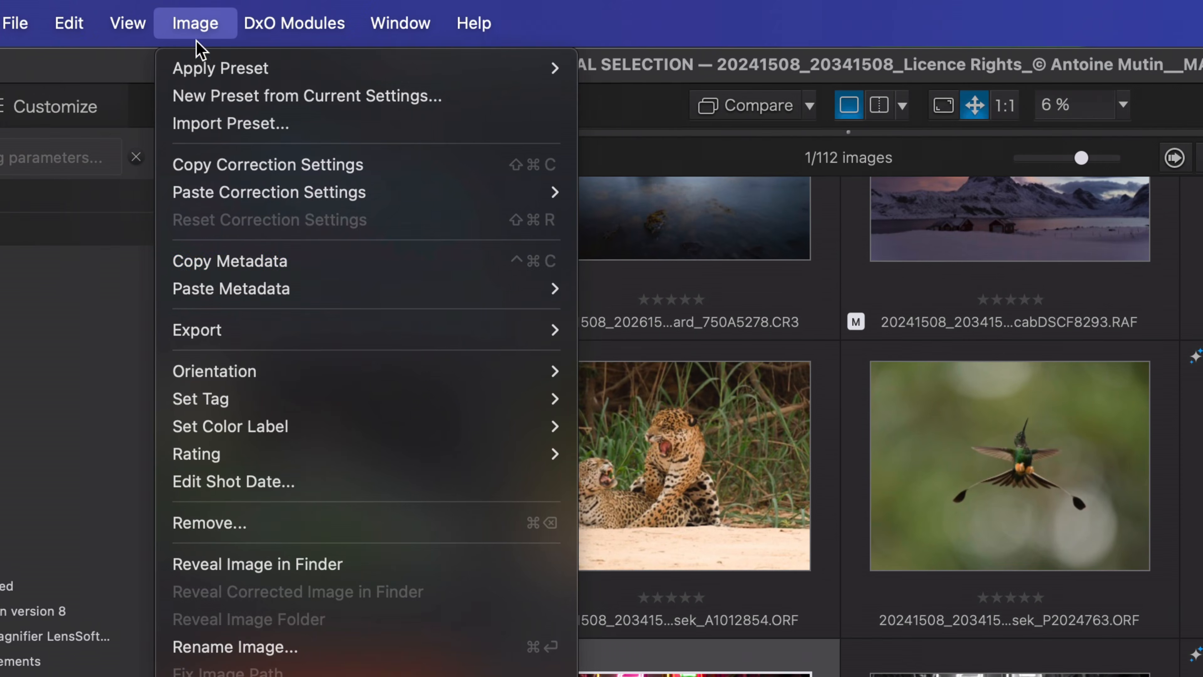
click(315, 269)
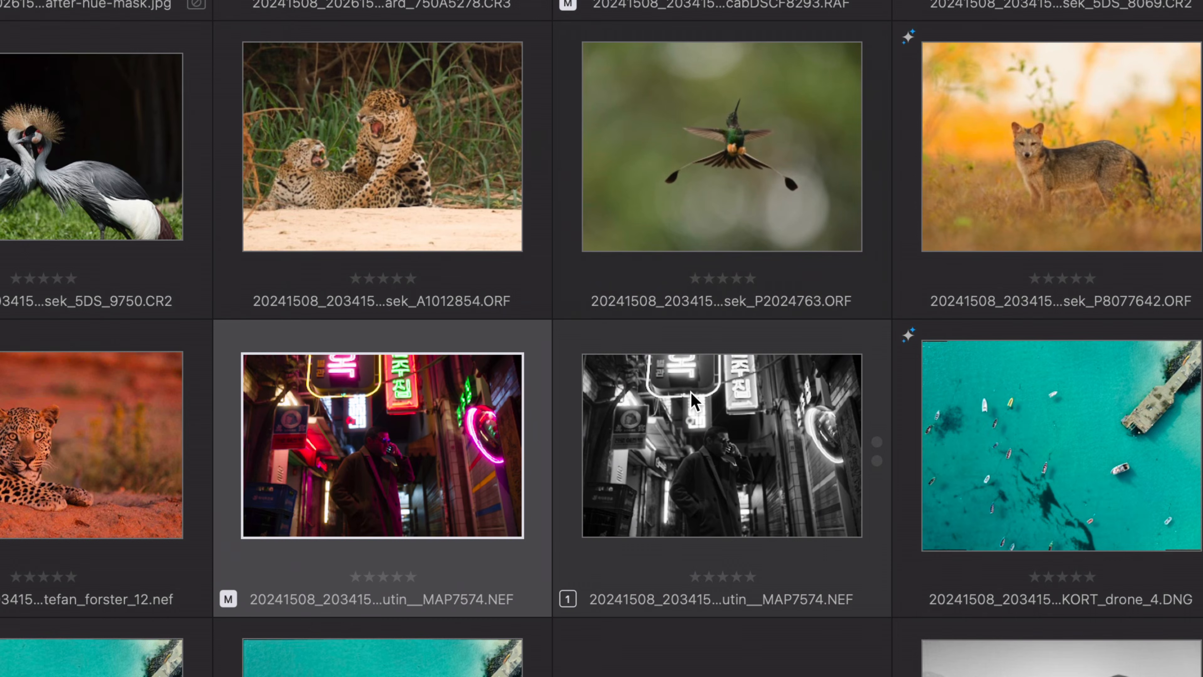
click(730, 436)
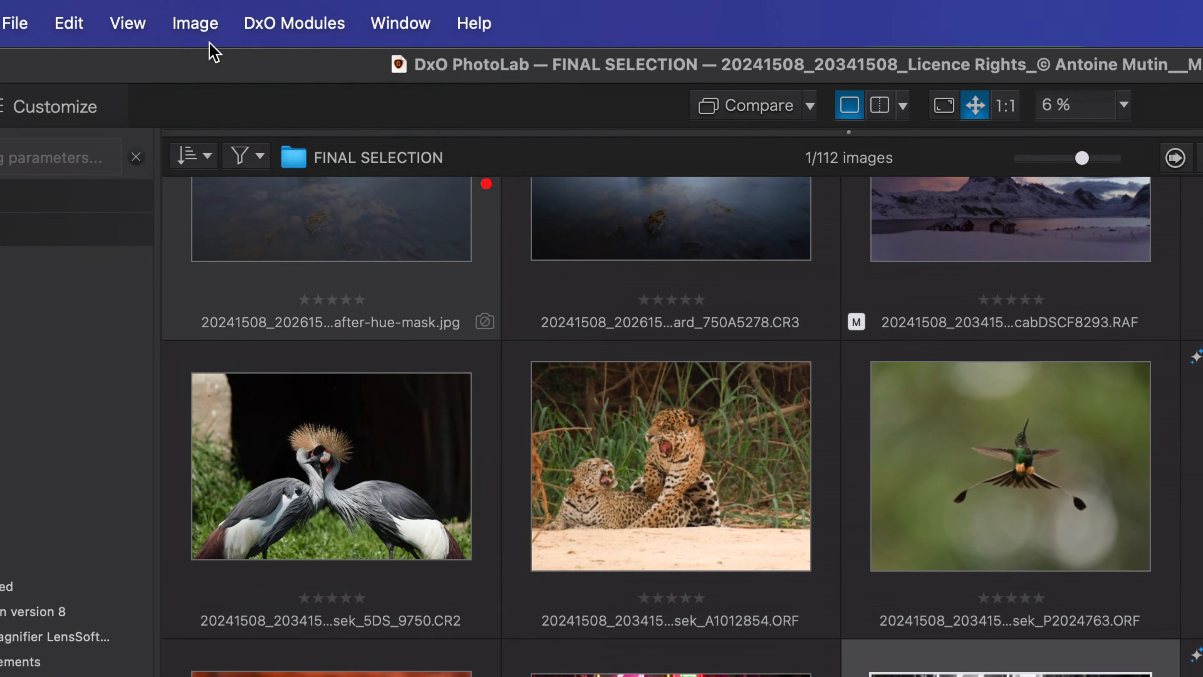
click(194, 21)
mouse_move(337, 292)
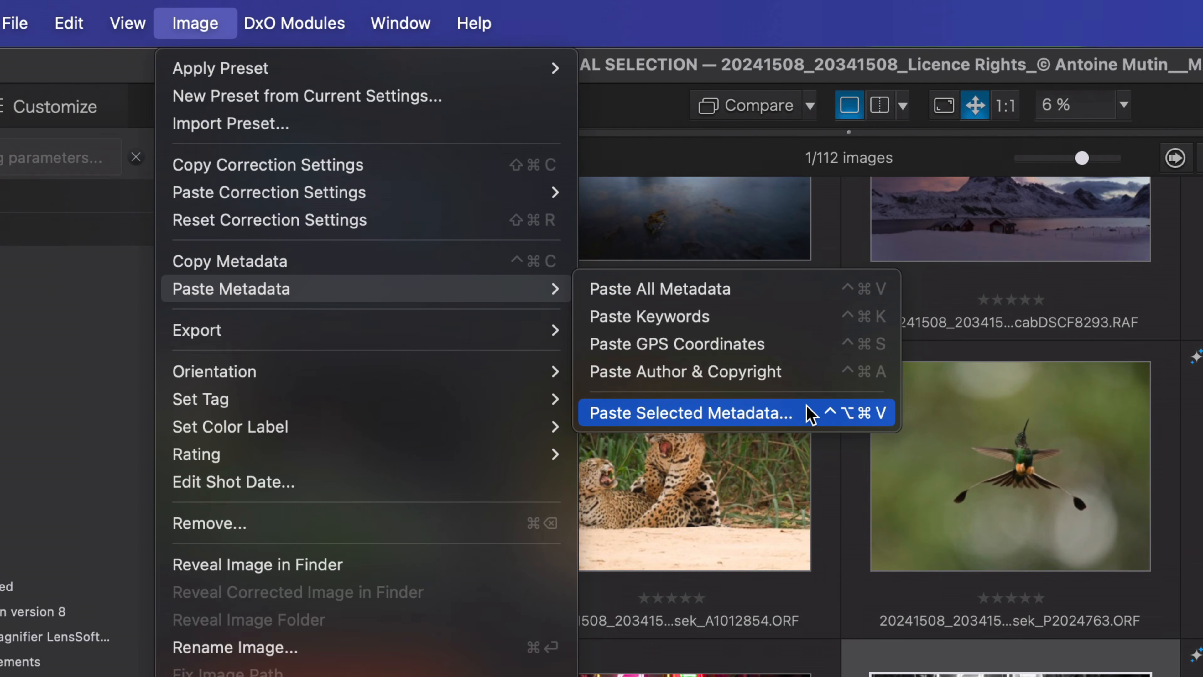
click(811, 414)
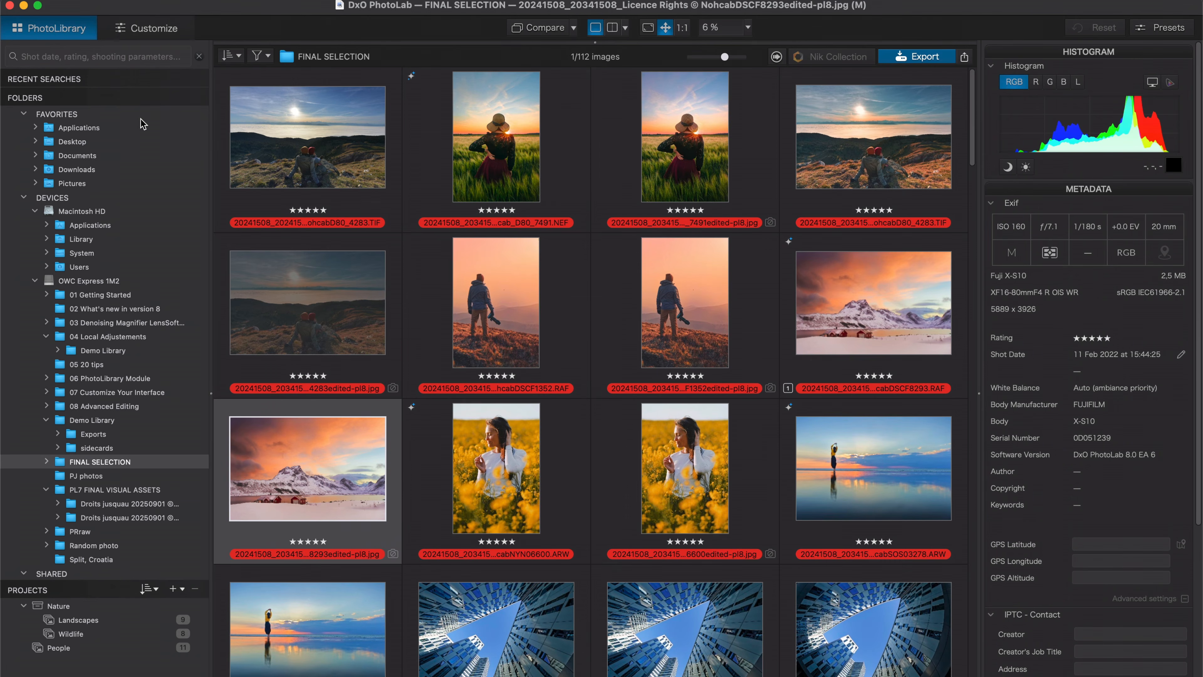
- Apply the 5 - Black & White preset to the first eight photos of the FINAL SELECTION folder
click(300, 147)
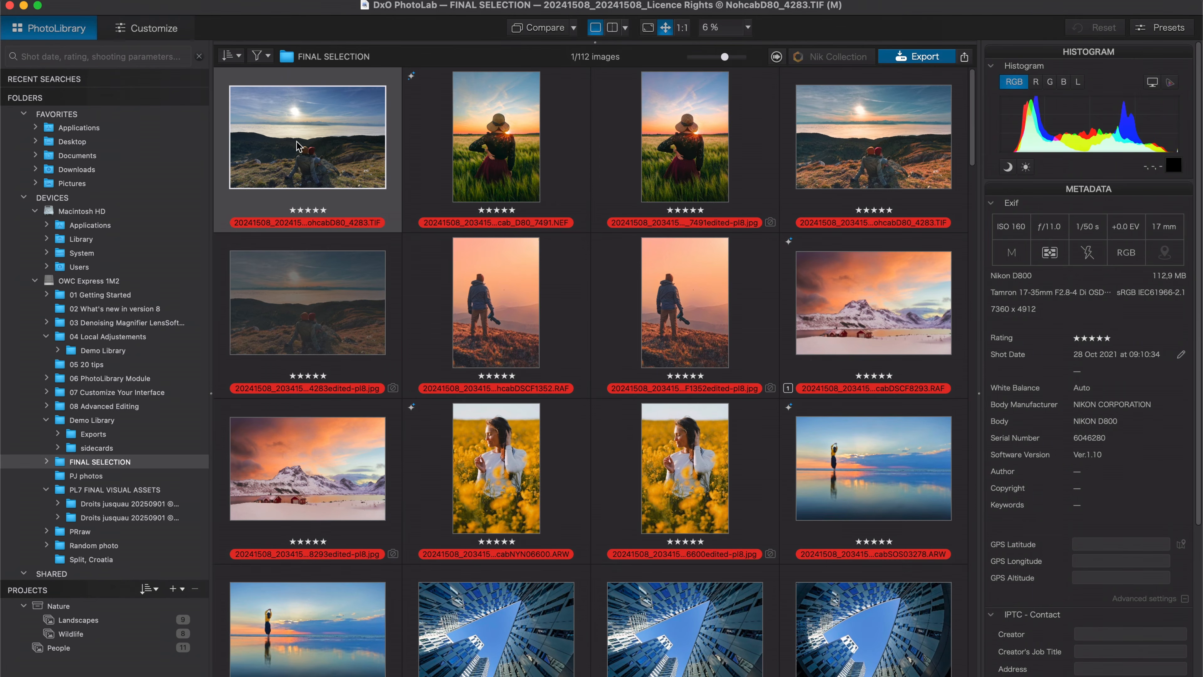
shift+click(855, 309)
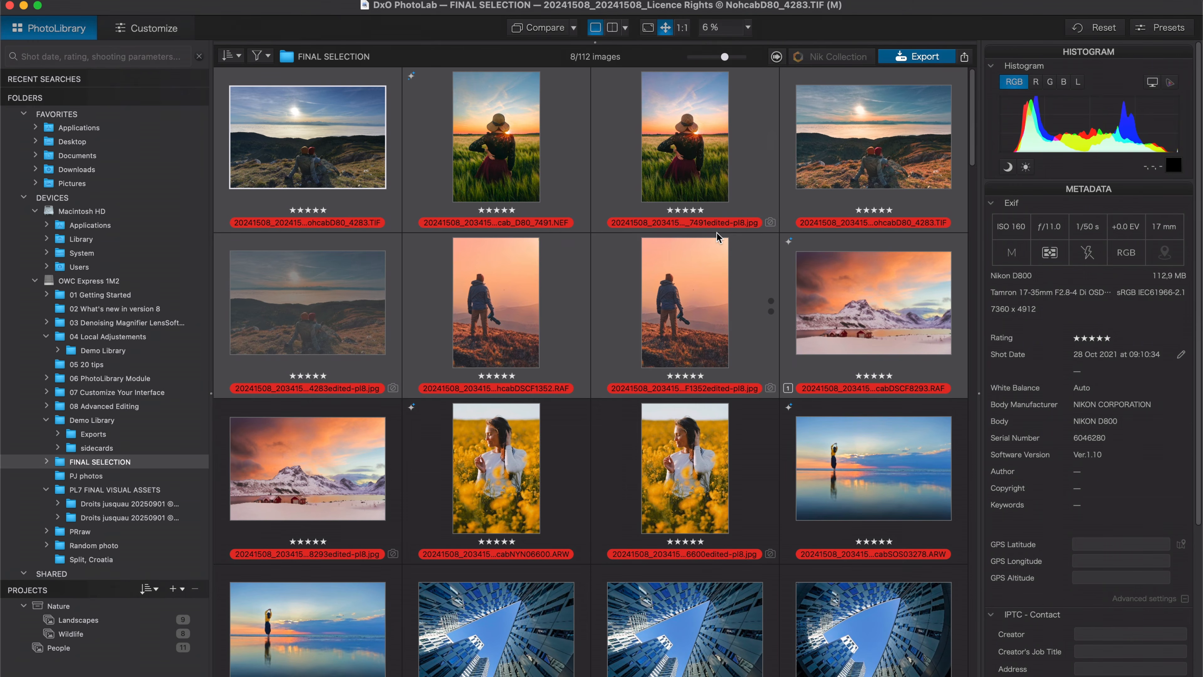
click(1157, 28)
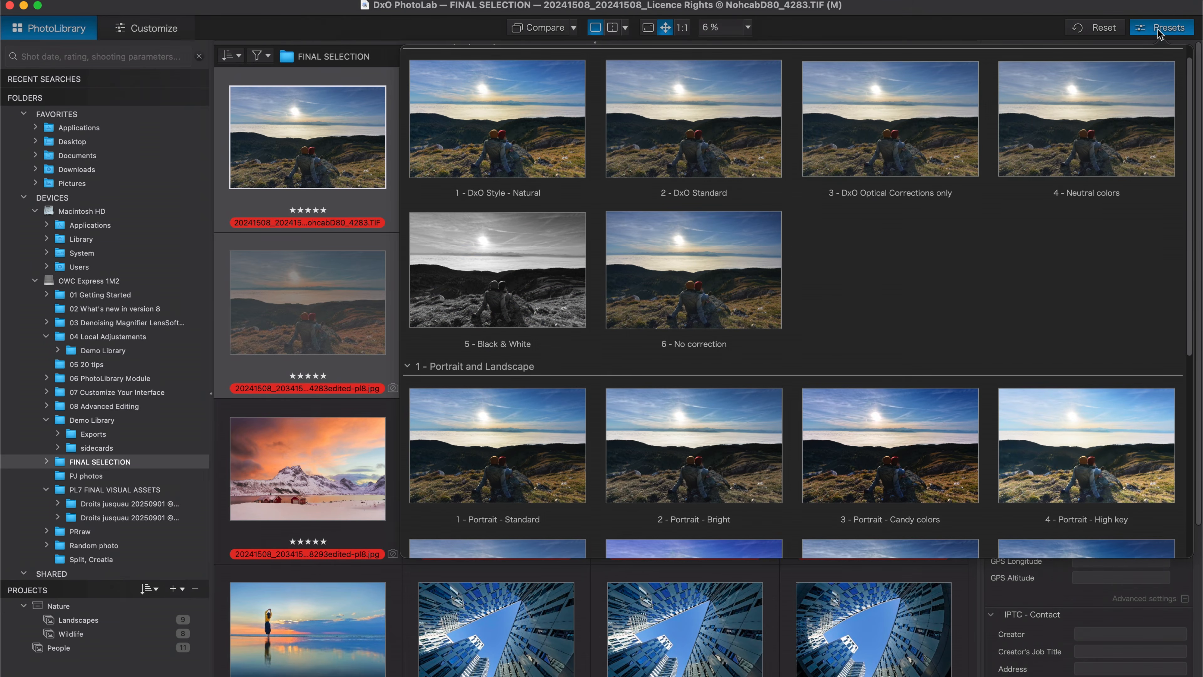
click(518, 277)
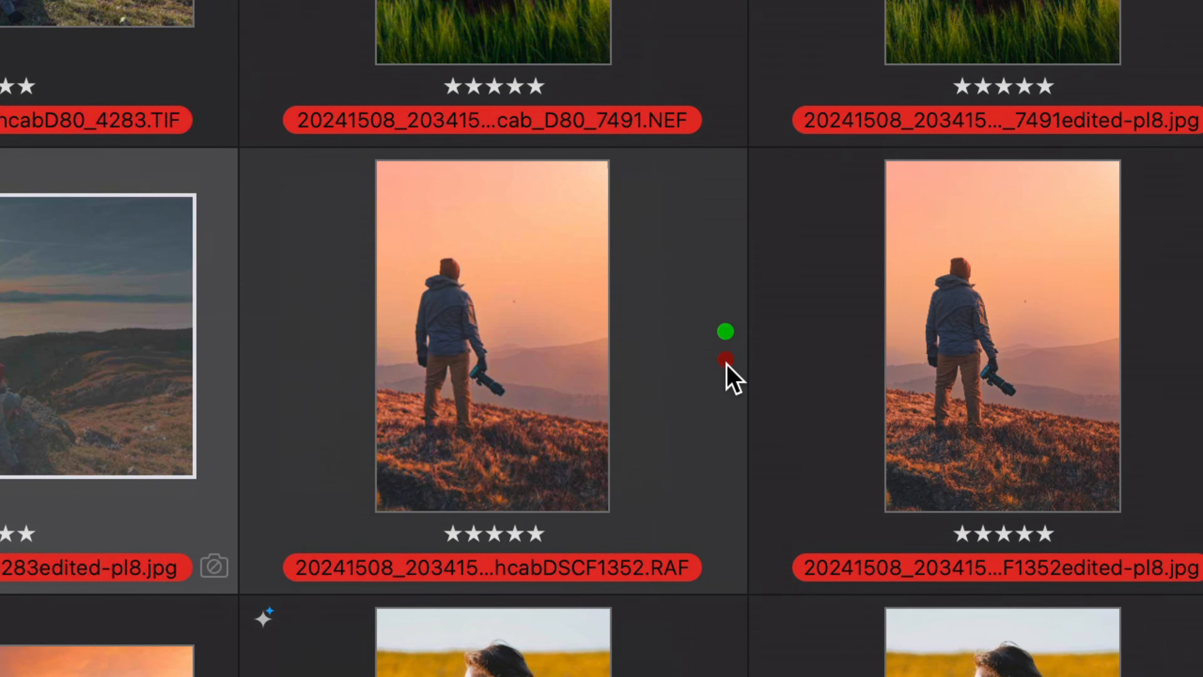
- Tag the RAW photo of the standing hiker as rejected and filter the folder to Rejected Images
click(582, 312)
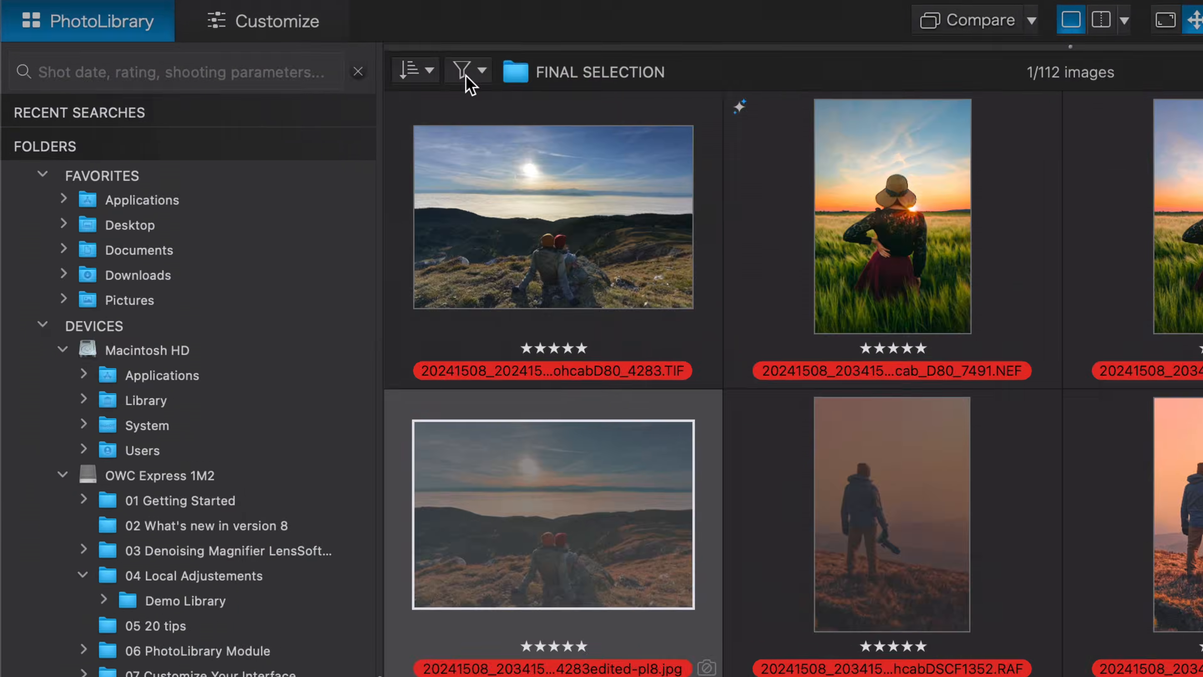
click(256, 59)
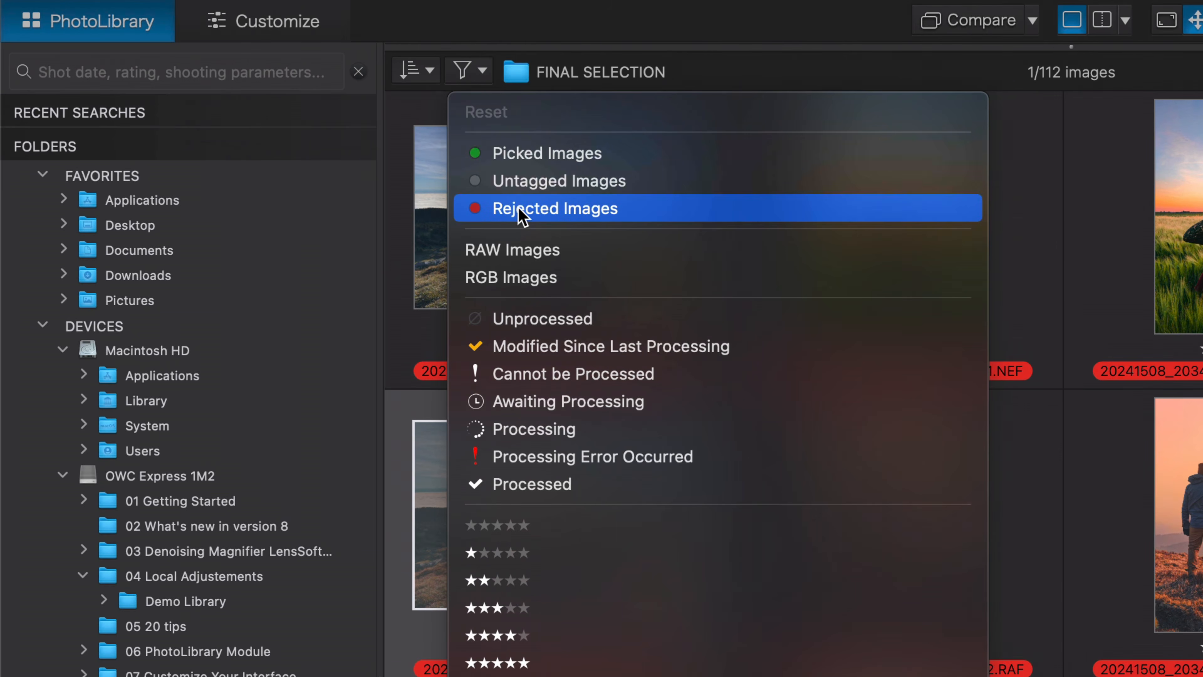
click(645, 216)
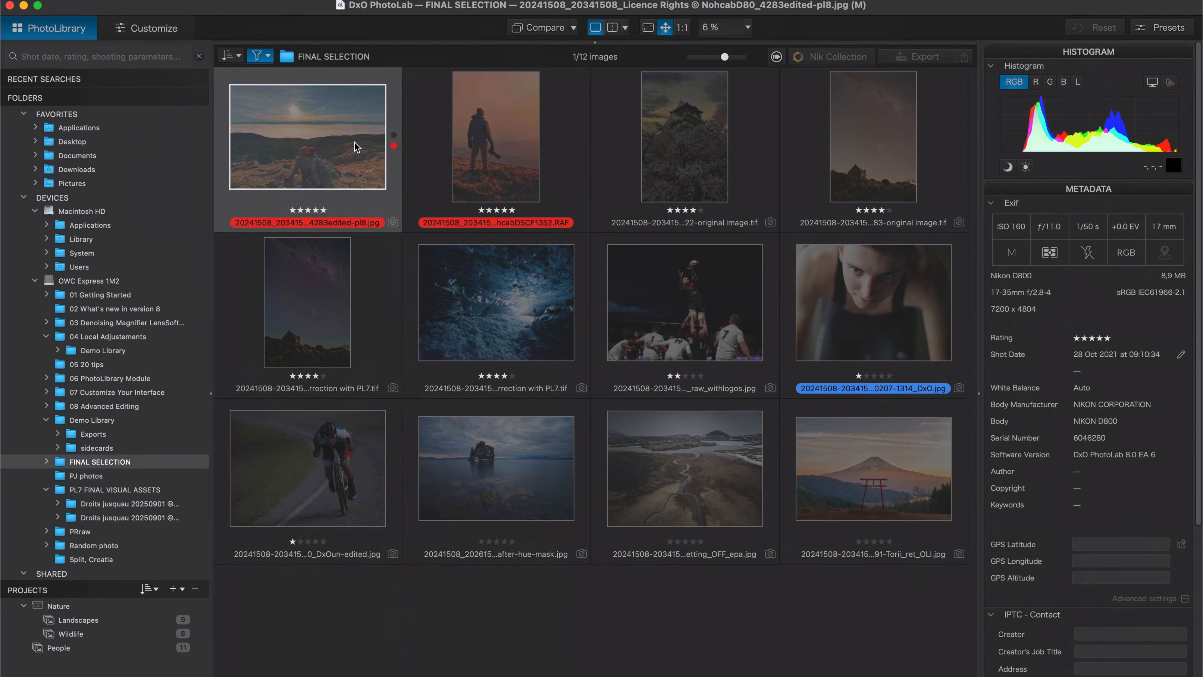
- Select all the filtered rejected images and start removing them
key(super+a)
right_click(356, 147)
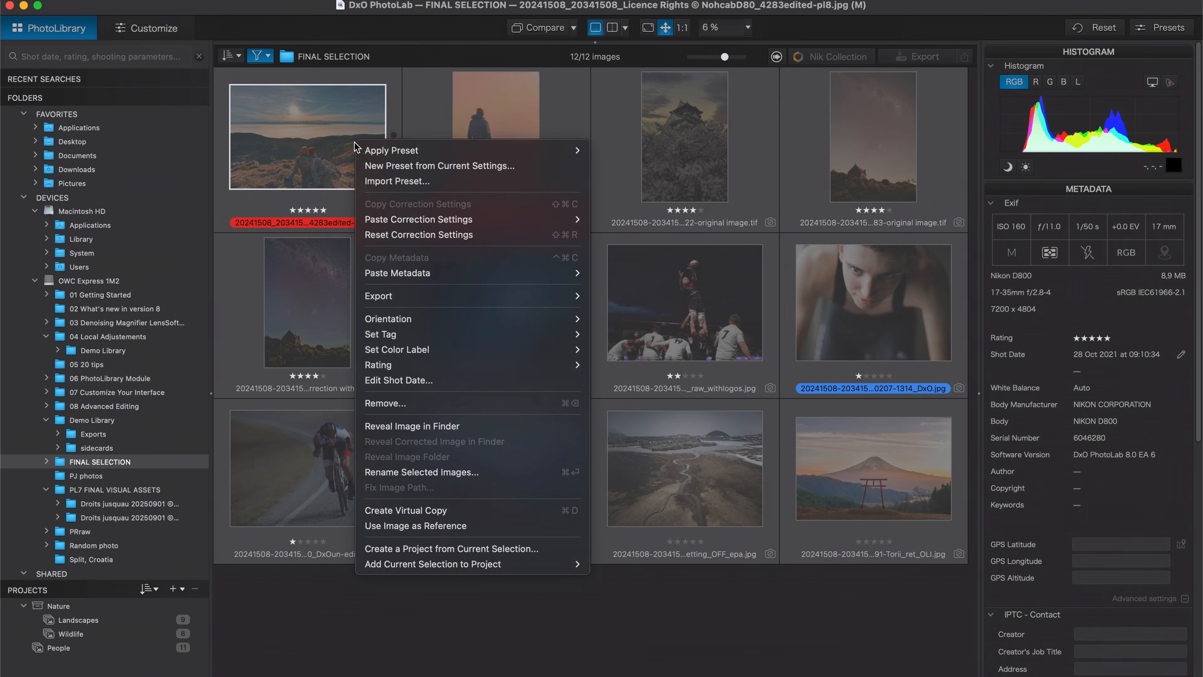
click(480, 403)
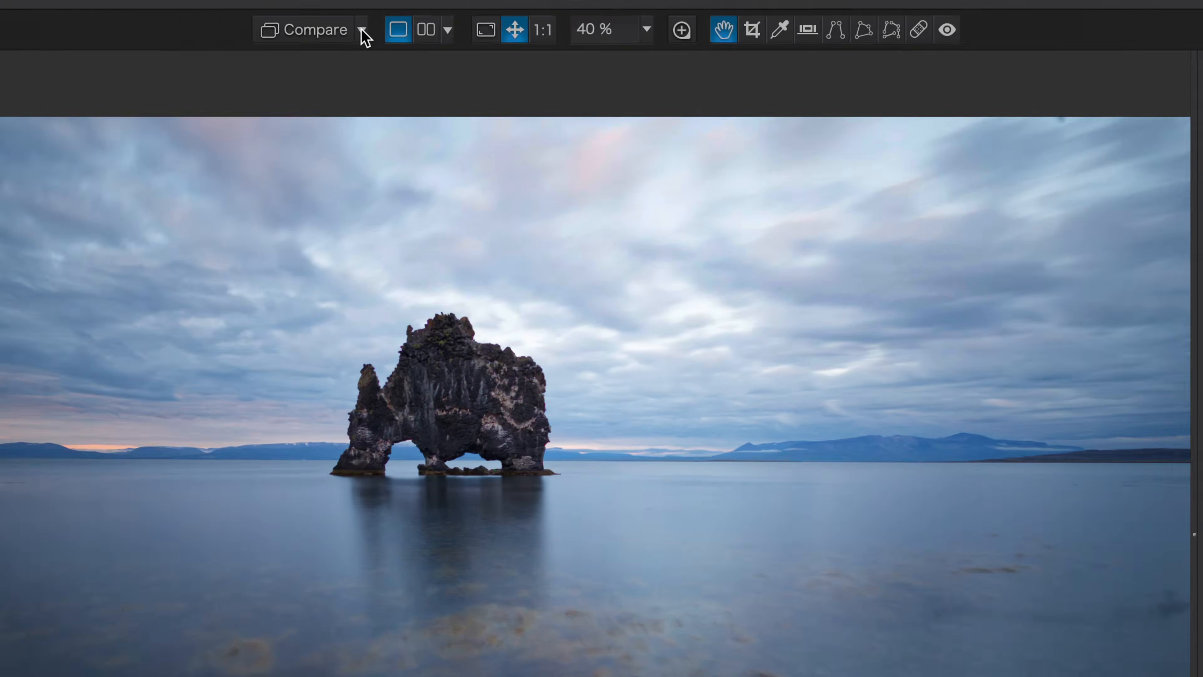
- Compare the sea rock photo with its original using No Corrections (without Geometry), toggling between the two versions
click(481, 30)
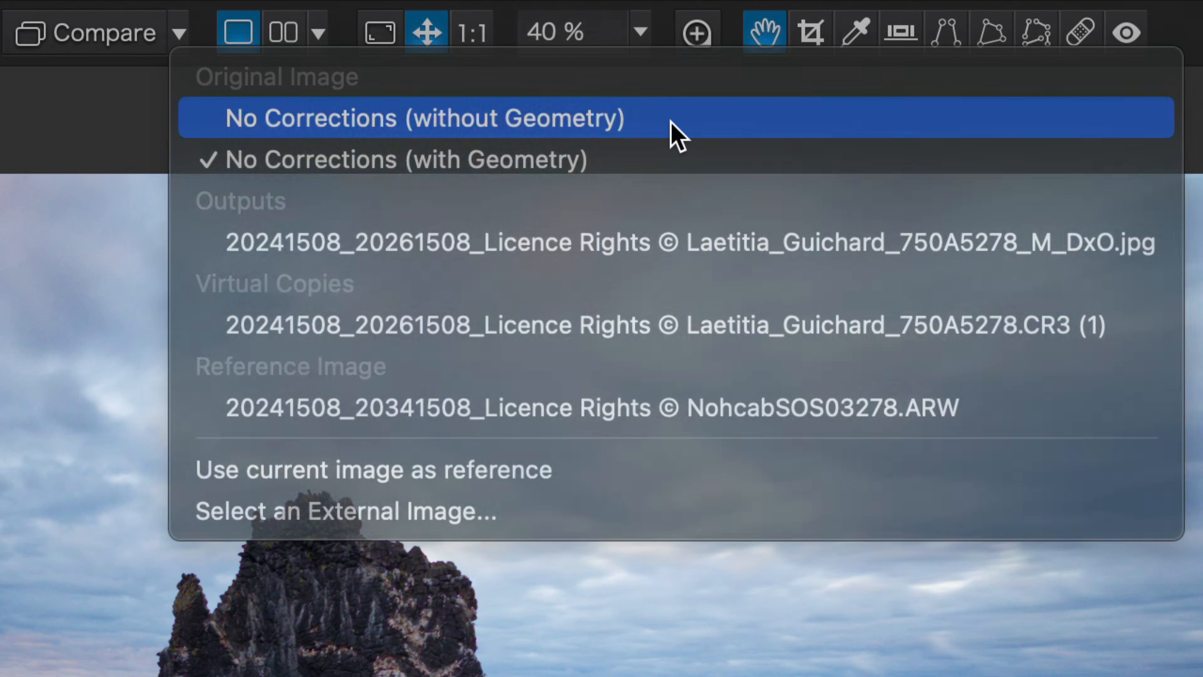
click(678, 137)
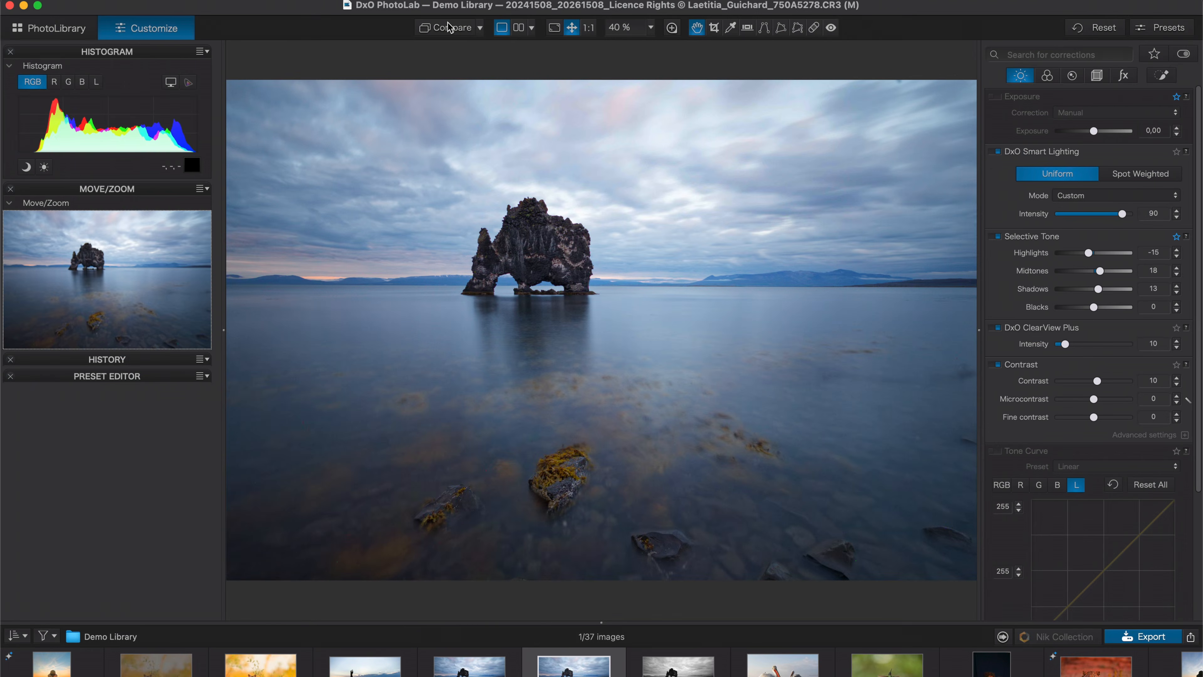
click(449, 25)
click(449, 25)
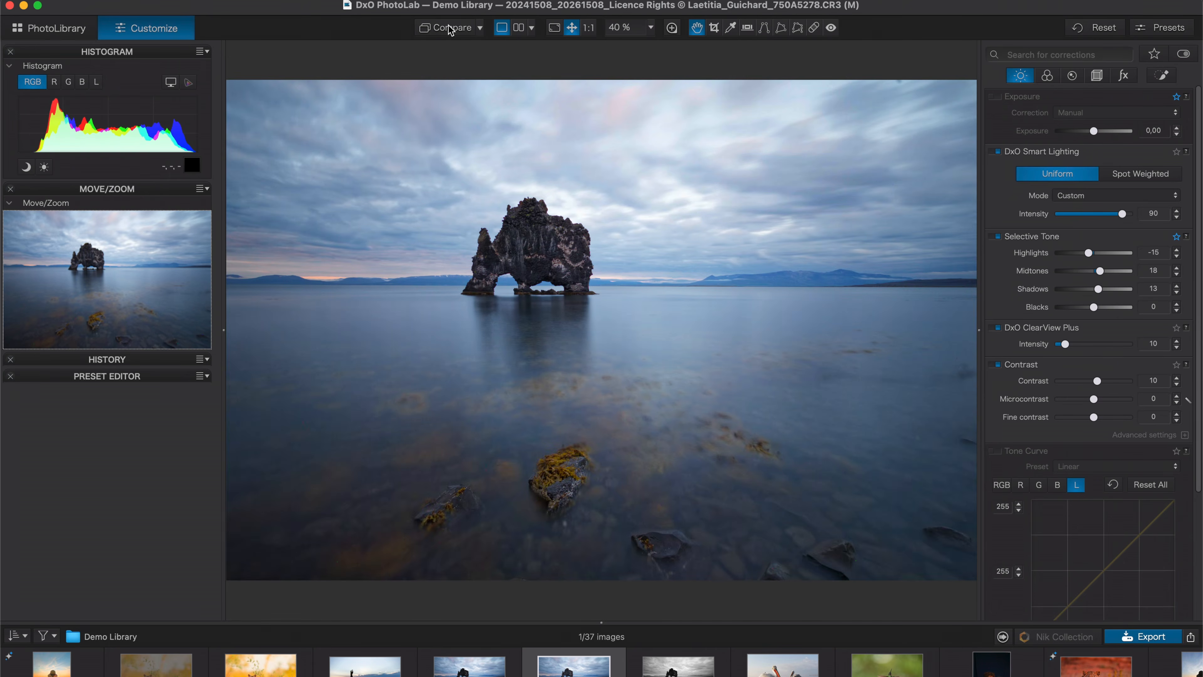
click(449, 24)
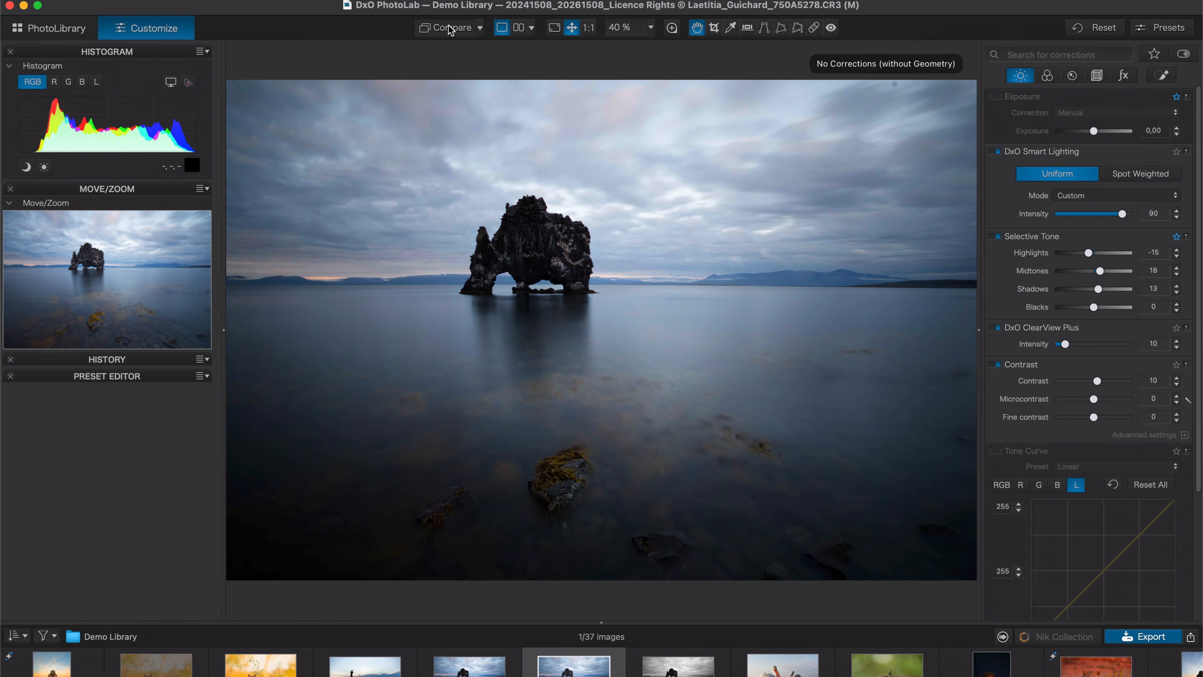
click(449, 25)
- Set the virtual copy of the sea rock photo as the comparison image and compare against it
click(479, 28)
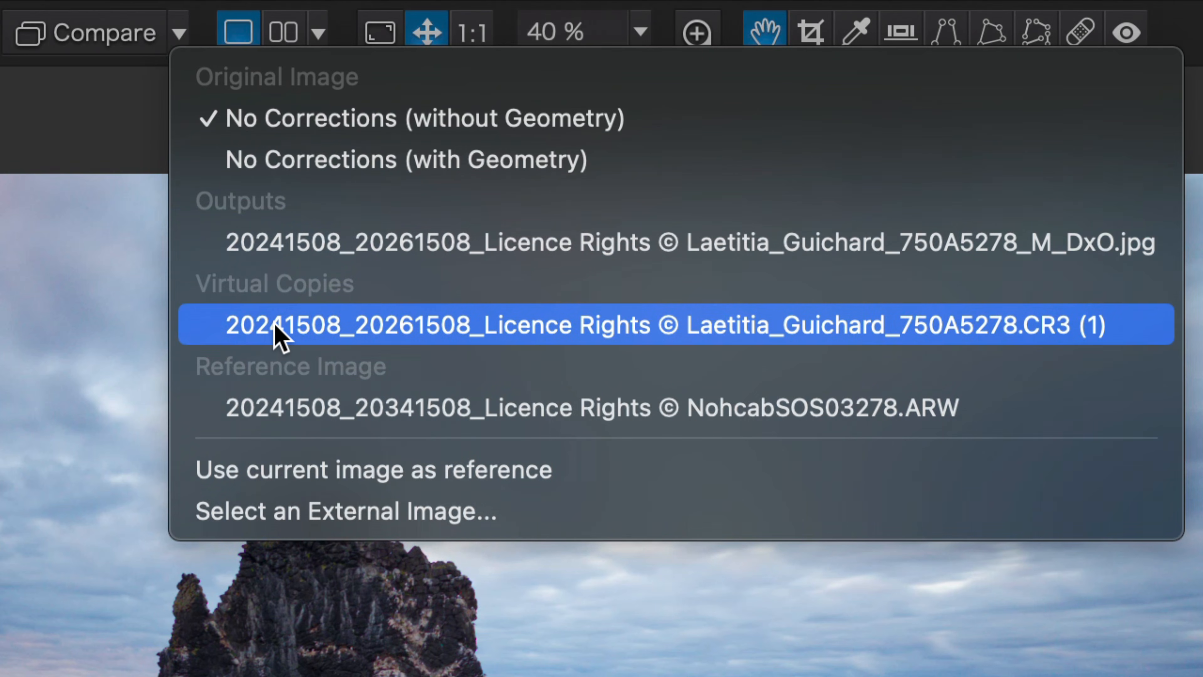
click(280, 332)
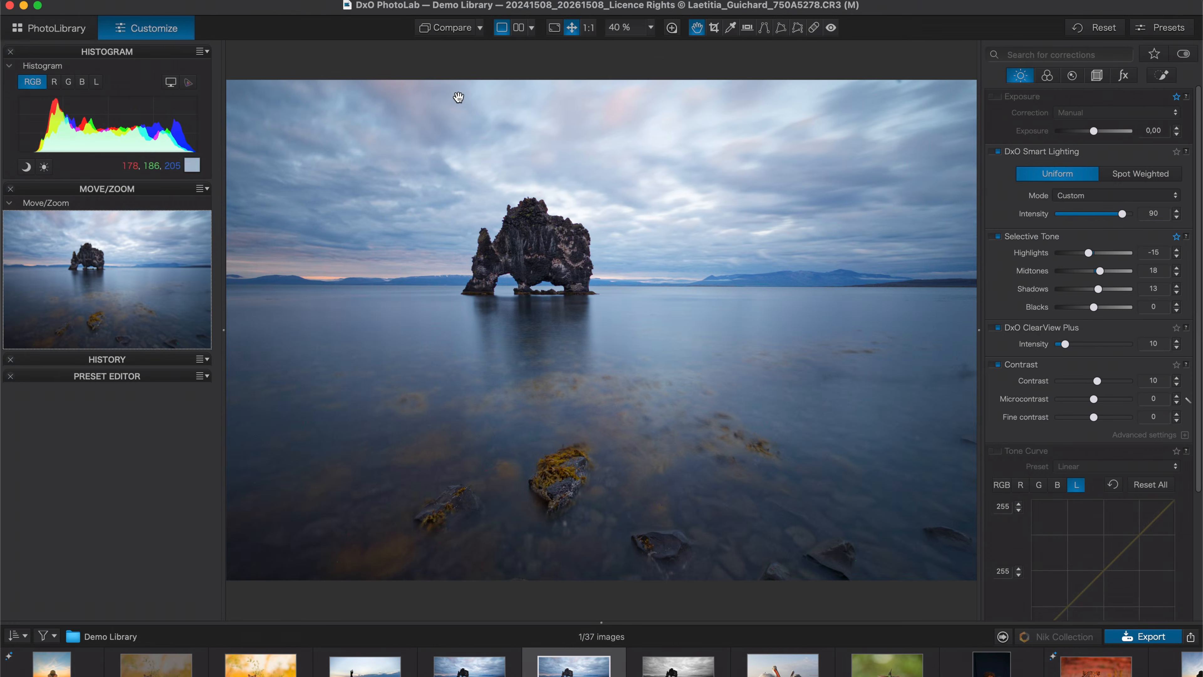
click(449, 27)
- Compare the two sea rock versions side by side, stacked and in a left/right split with a shifted divider, ending in single view
click(518, 29)
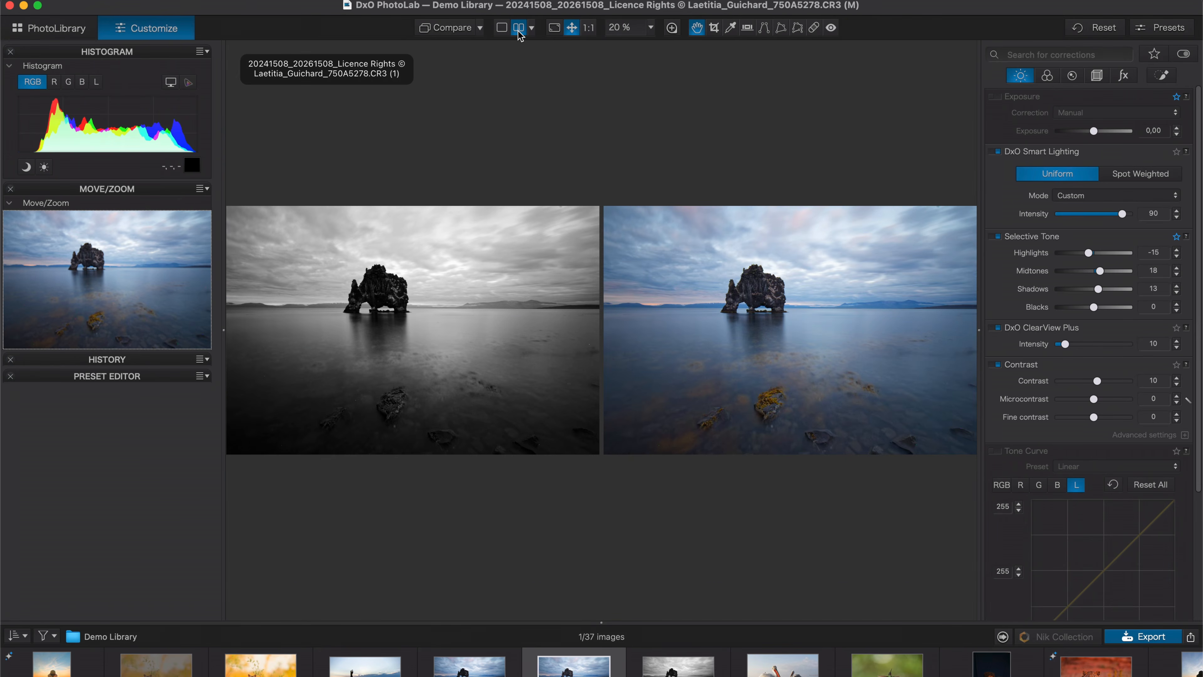
click(532, 29)
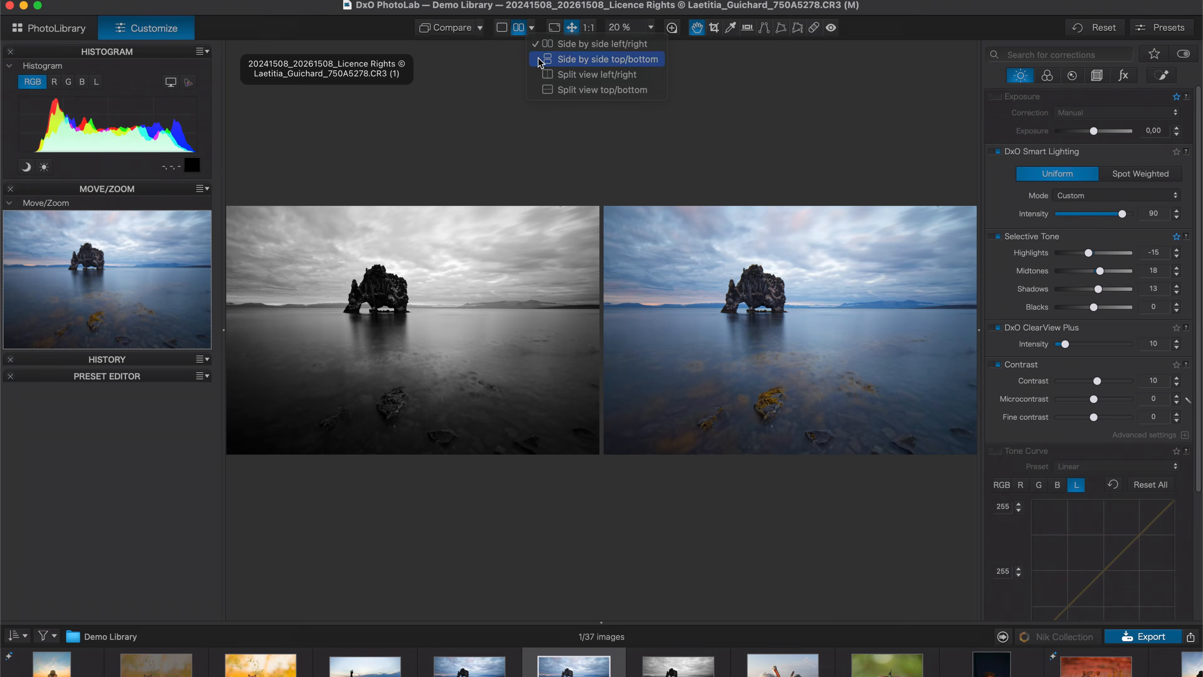
click(540, 59)
click(532, 29)
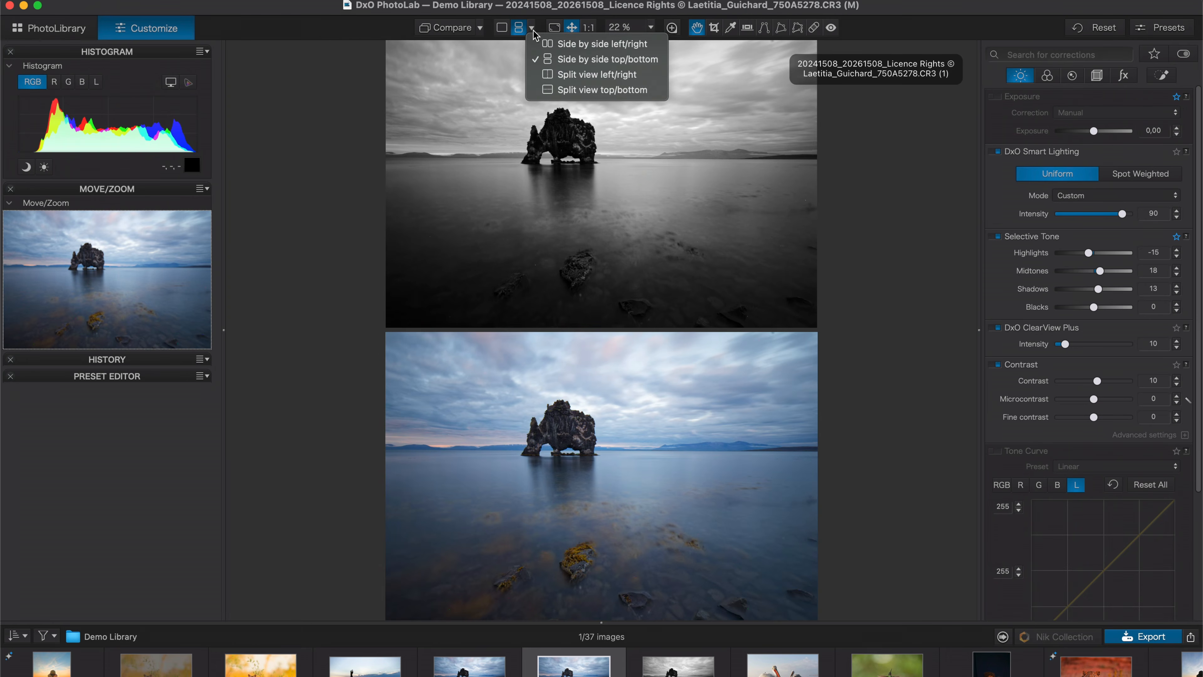
click(540, 74)
drag(495, 325, 588, 327)
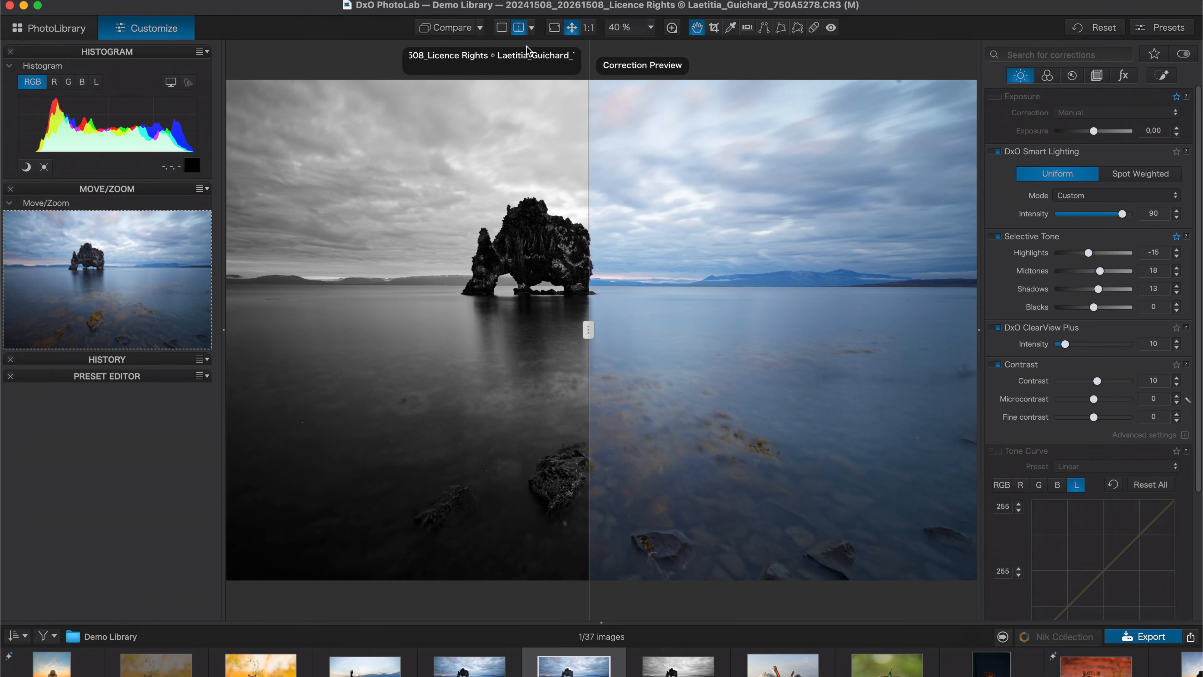
click(502, 28)
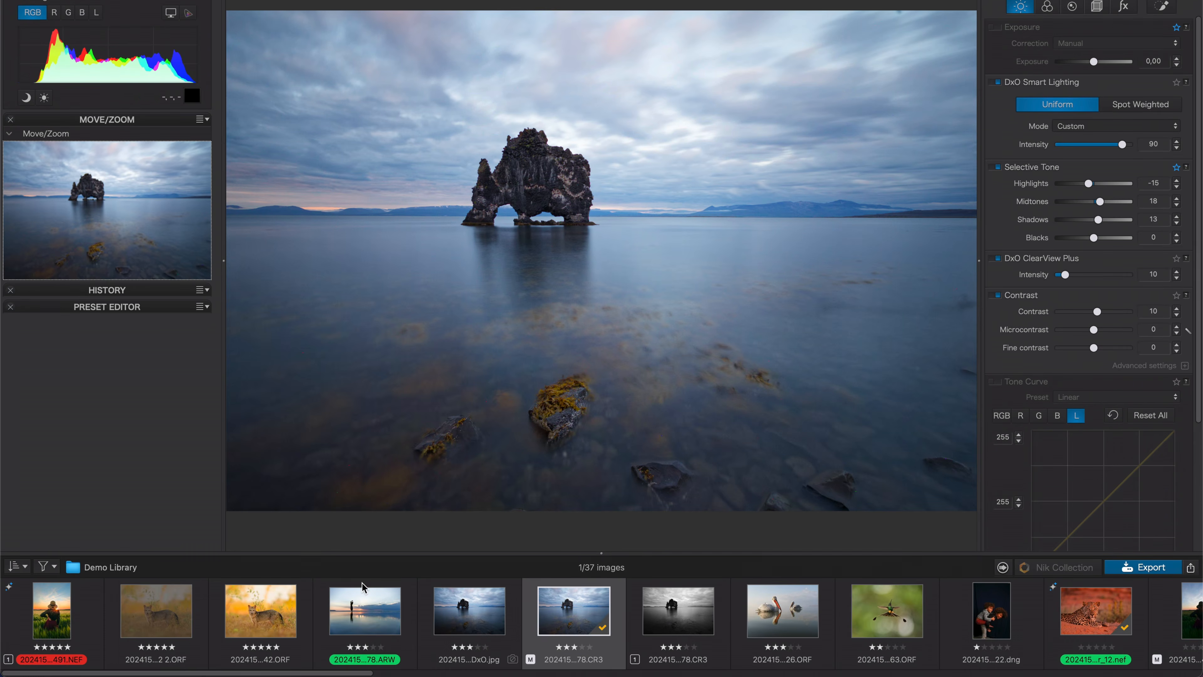
- Set the beach silhouette photo as the reference image and compare the colour sea rock photo side by side with it
click(358, 674)
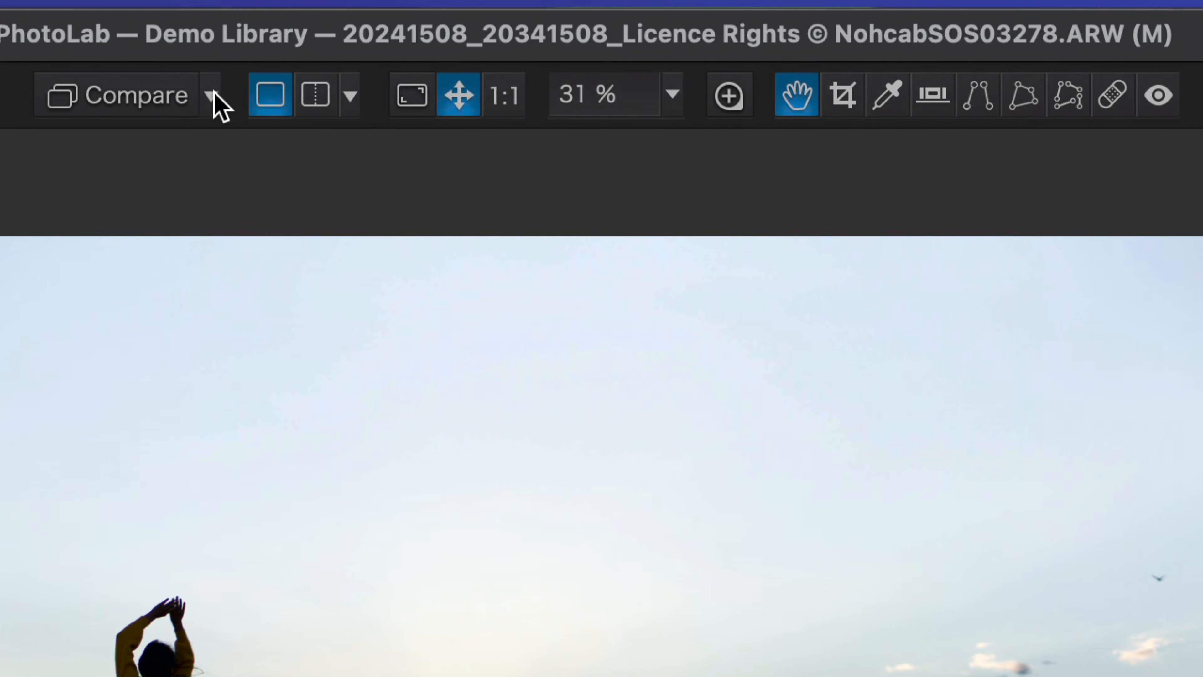
click(478, 0)
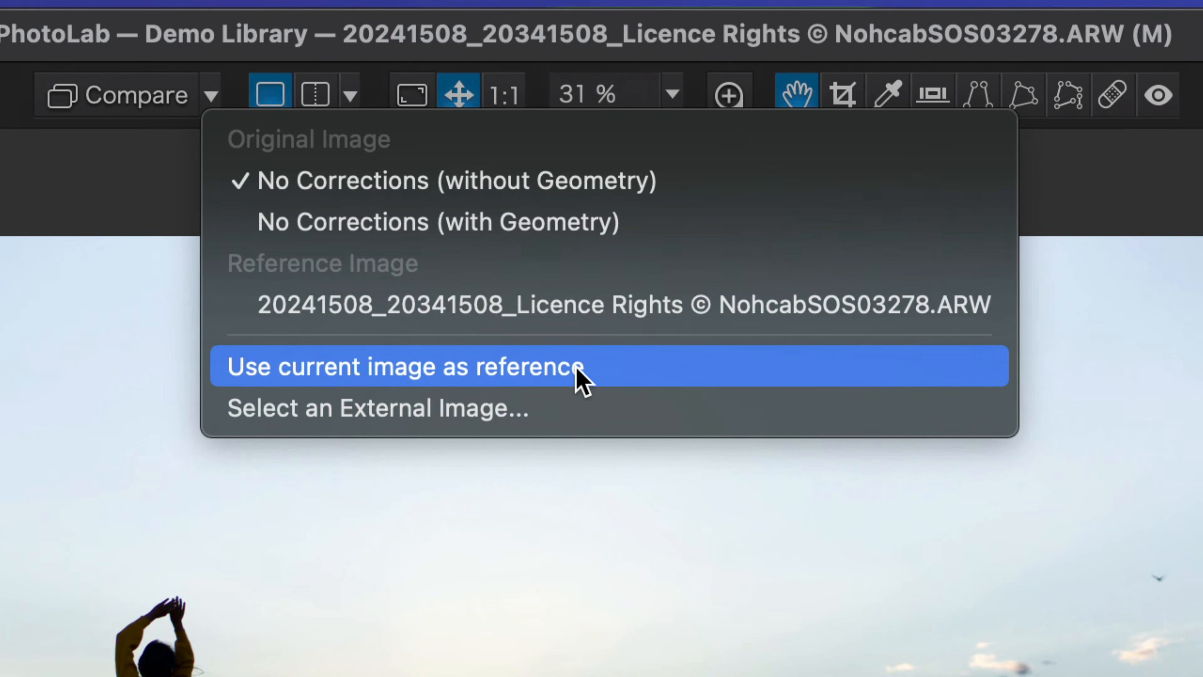
click(612, 363)
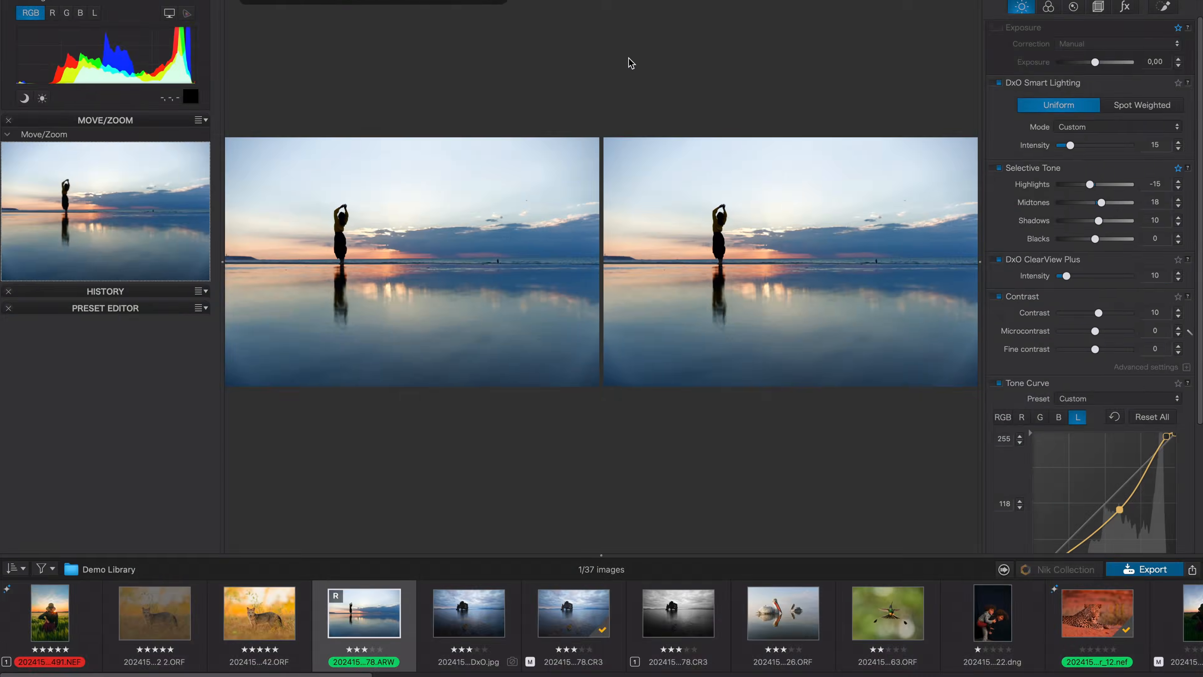
click(564, 611)
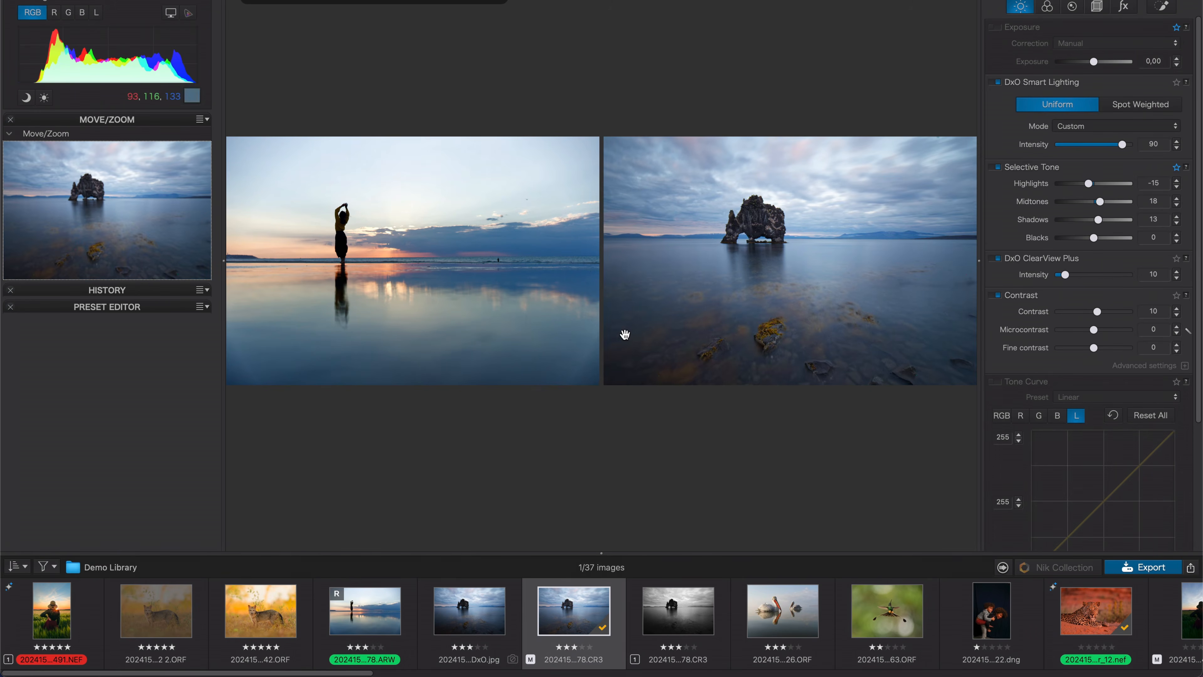
scroll(1055, 432, down, 3)
drag(1101, 432, 1103, 418)
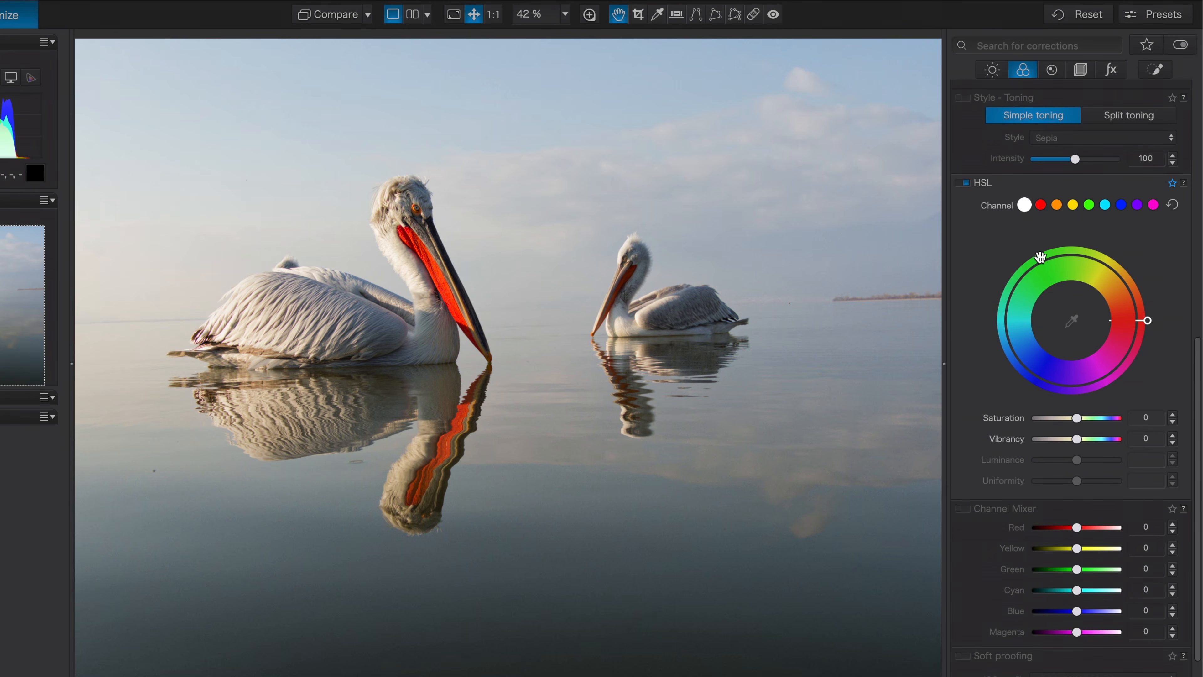
- Centre the red HSL channel on the large pelican's beak colour with the Hue Picker, setting Saturation to 3 and adjusting the channel's range
click(1041, 205)
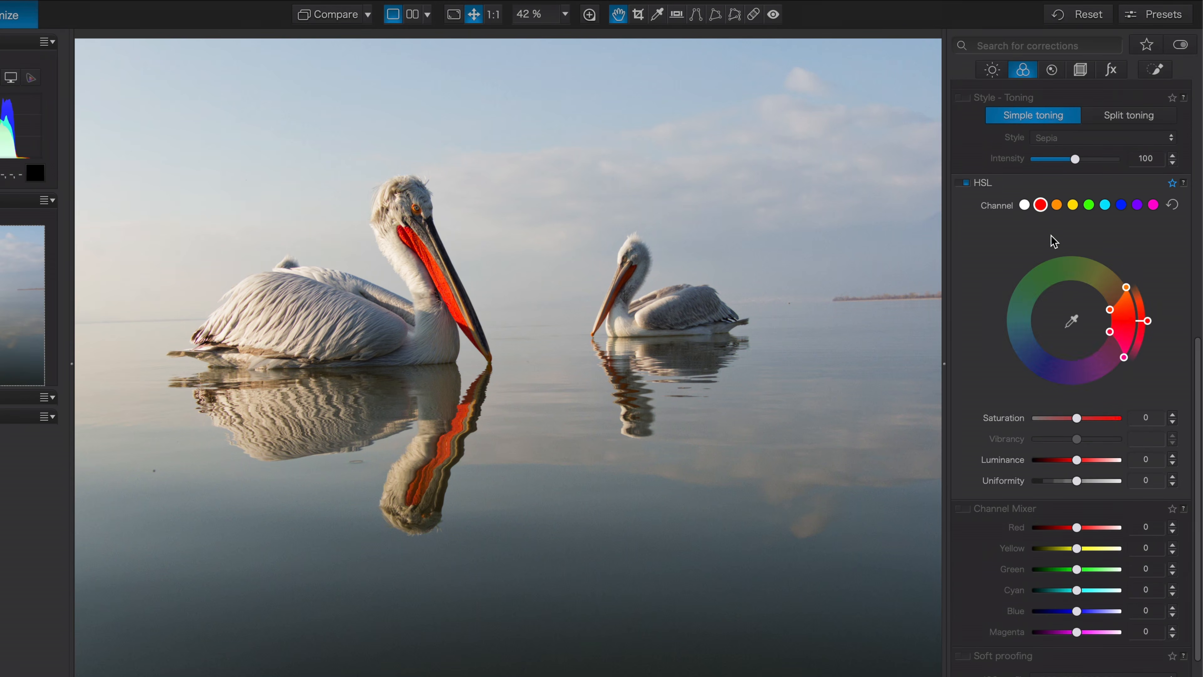
click(1072, 322)
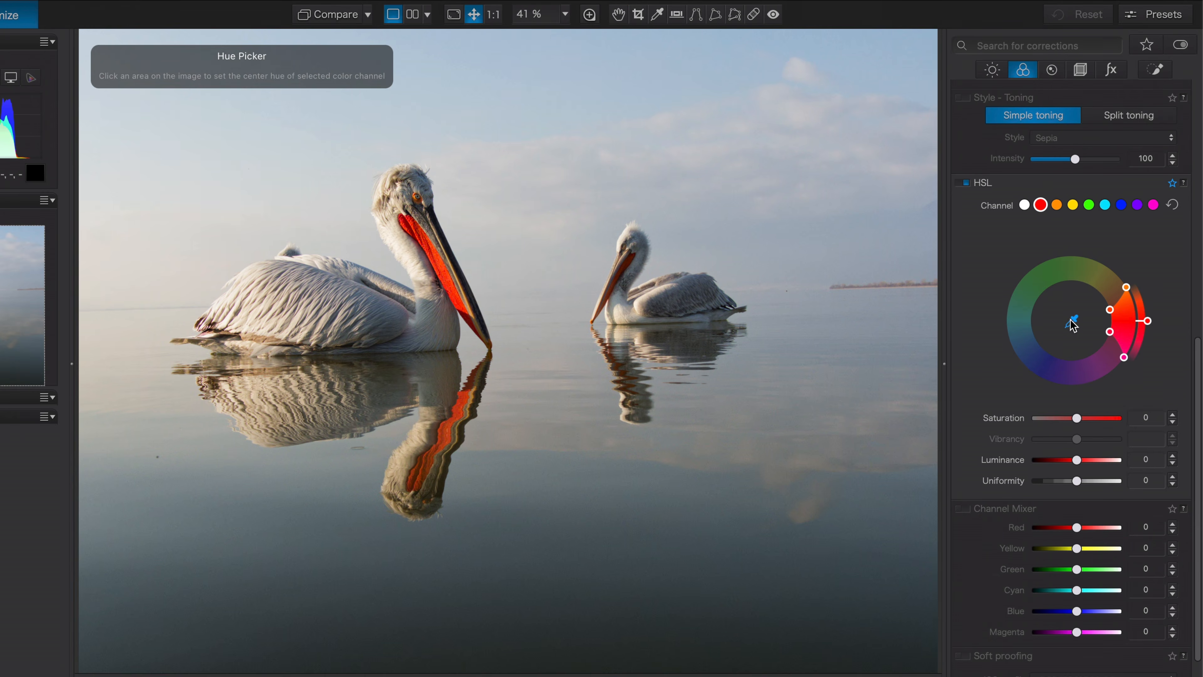
click(452, 282)
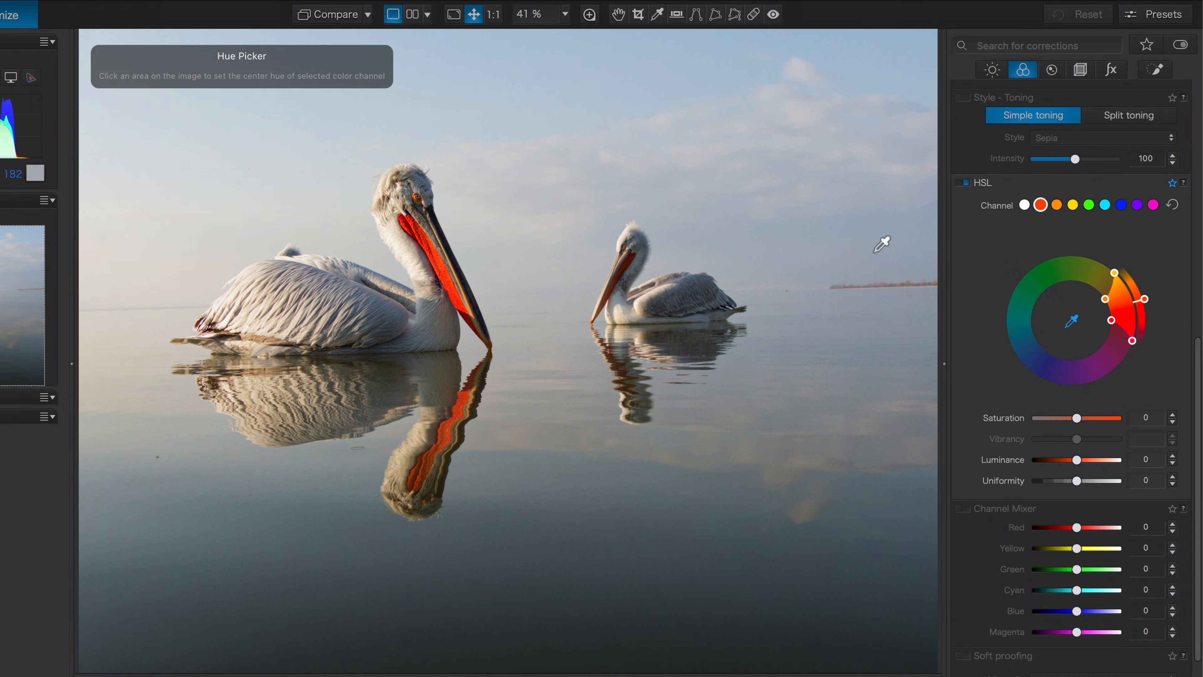
mouse_move(1076, 418)
mouse_down()
mouse_move(1101, 419)
mouse_move(1050, 419)
mouse_move(1101, 420)
mouse_move(1078, 424)
mouse_up()
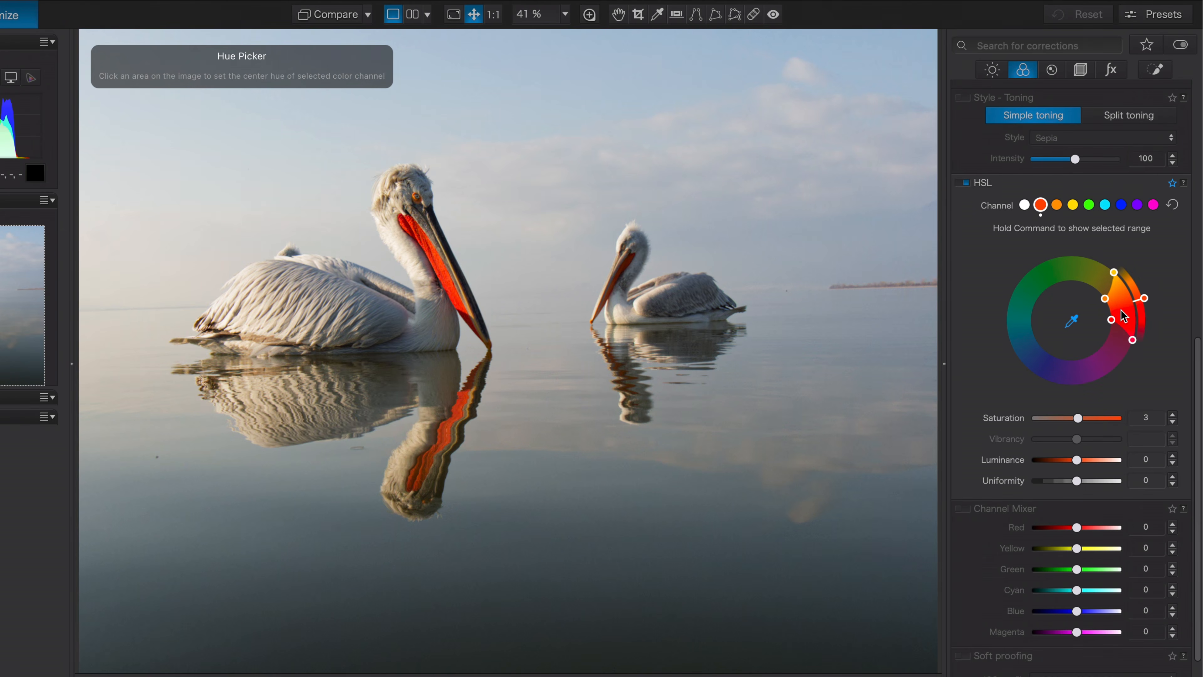
key(super)
mouse_move(1123, 315)
mouse_down()
mouse_move(1096, 284)
mouse_move(1074, 284)
mouse_move(1039, 323)
mouse_move(1049, 351)
mouse_move(1115, 347)
mouse_move(1115, 302)
mouse_up()
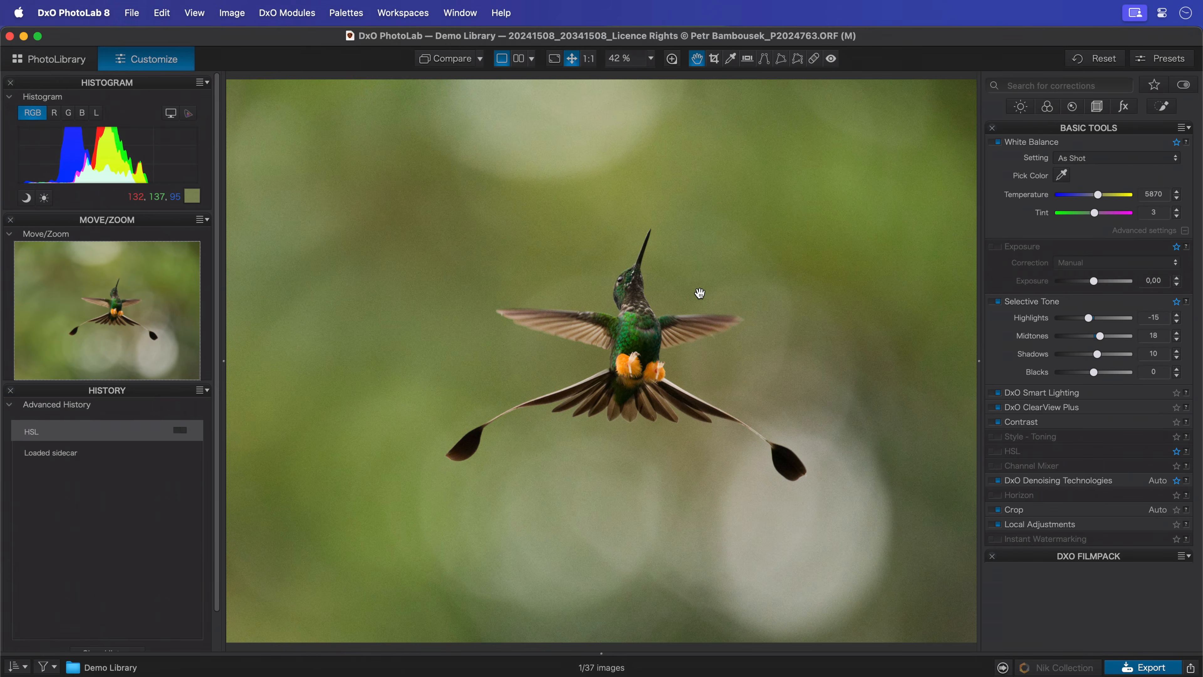
- Use the DxO Standard workspace and examine its Light, Color and Detail correction groups for the hummingbird photo
click(418, 15)
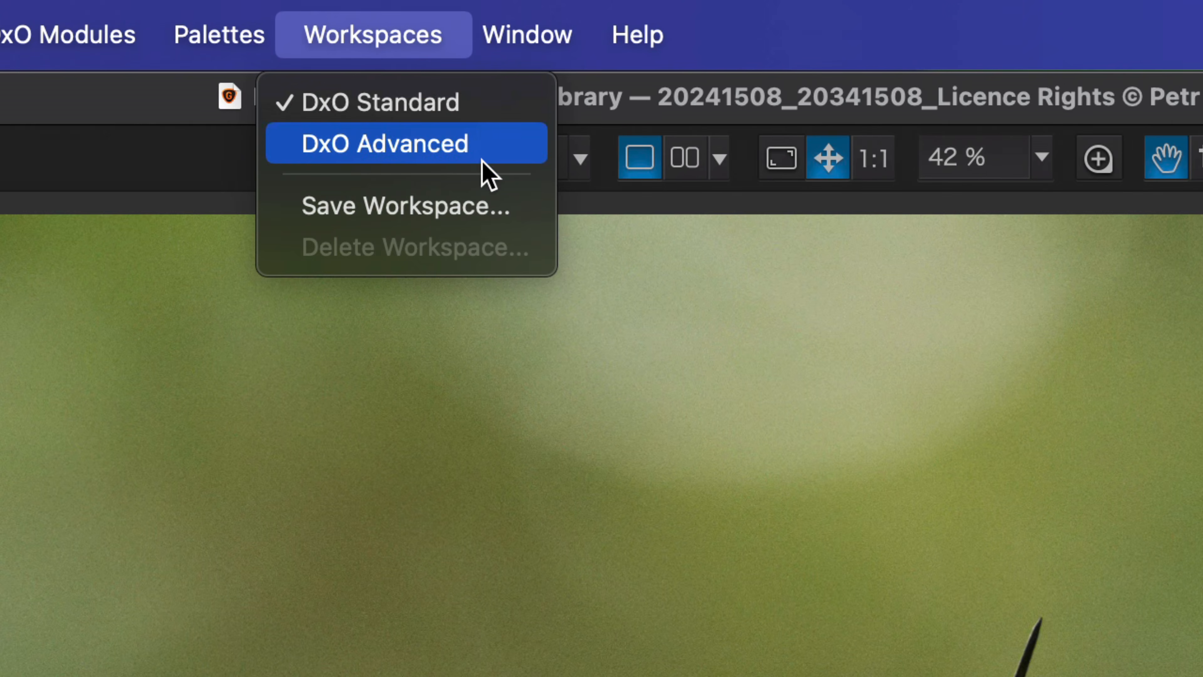
click(582, 156)
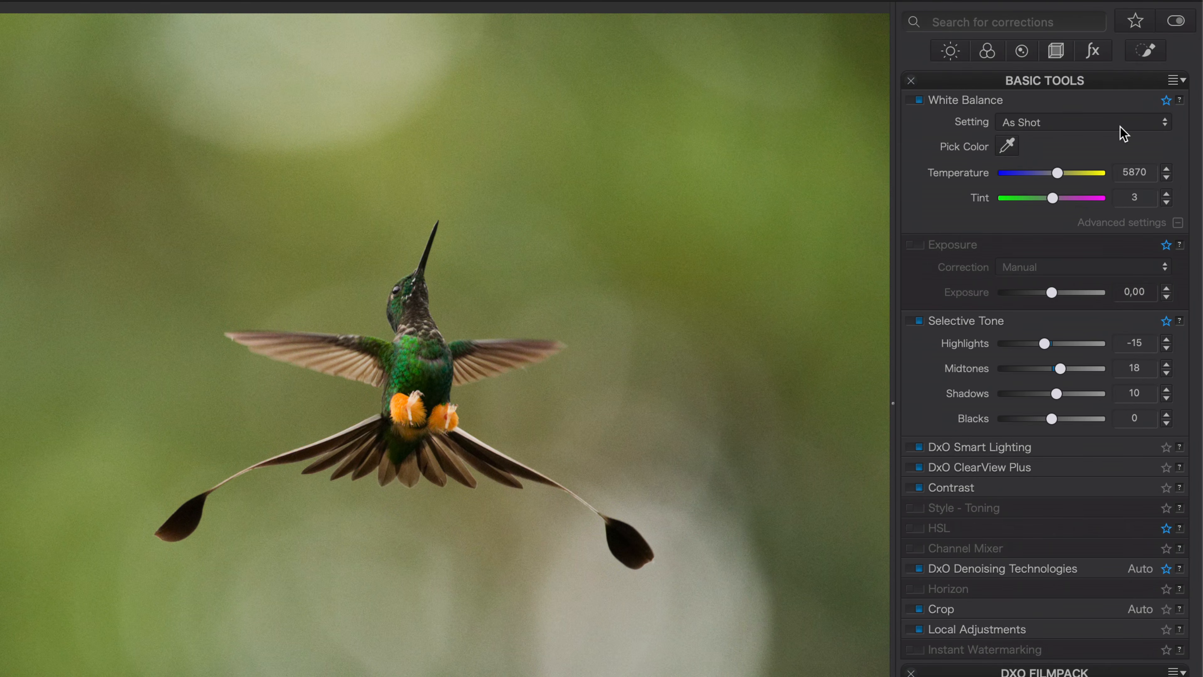
click(951, 51)
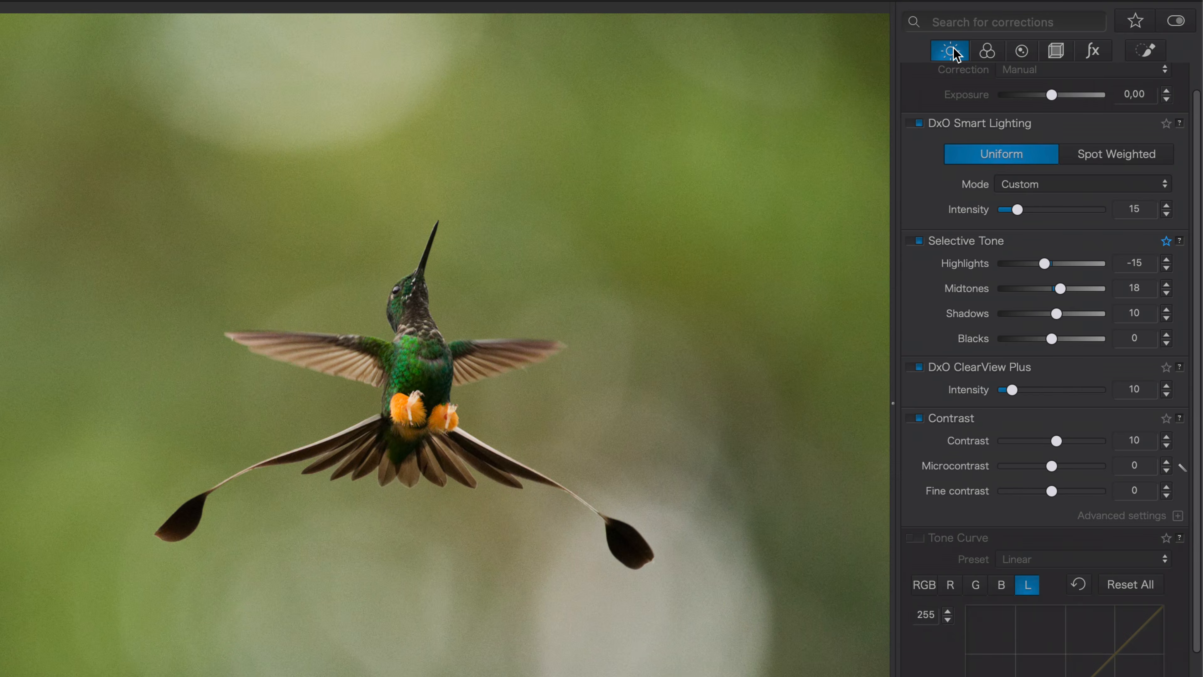
click(987, 51)
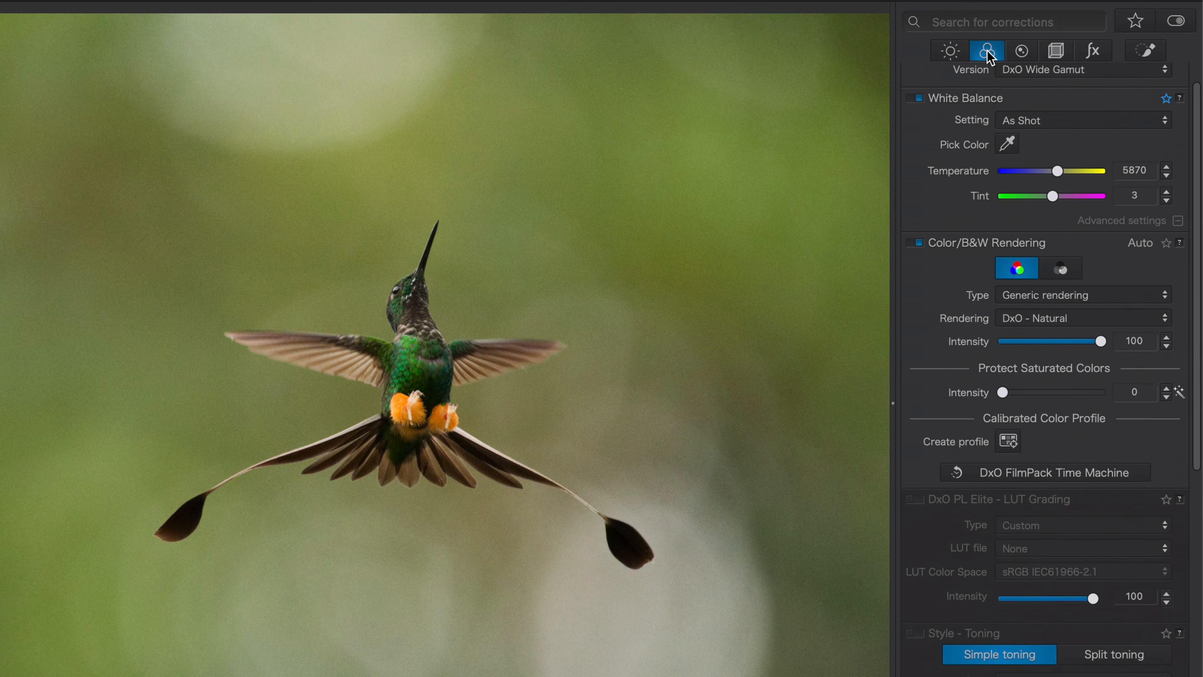
click(1022, 51)
click(951, 53)
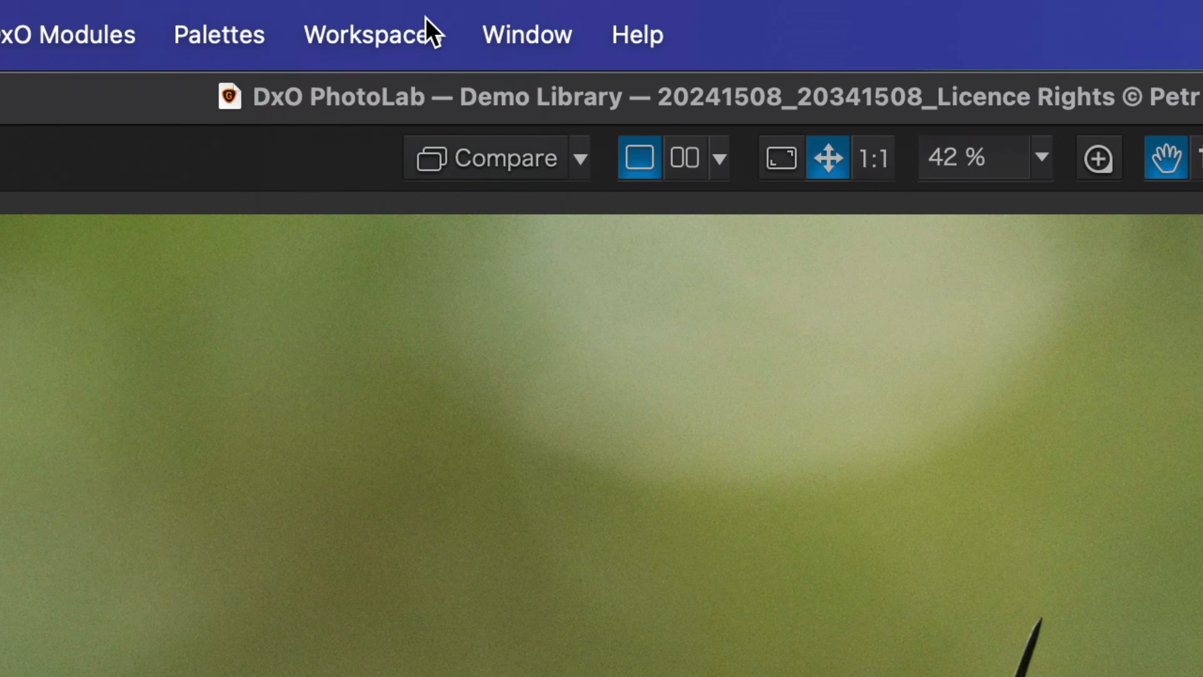
- Switch to the DxO Advanced workspace and look through its correction palettes
click(281, 15)
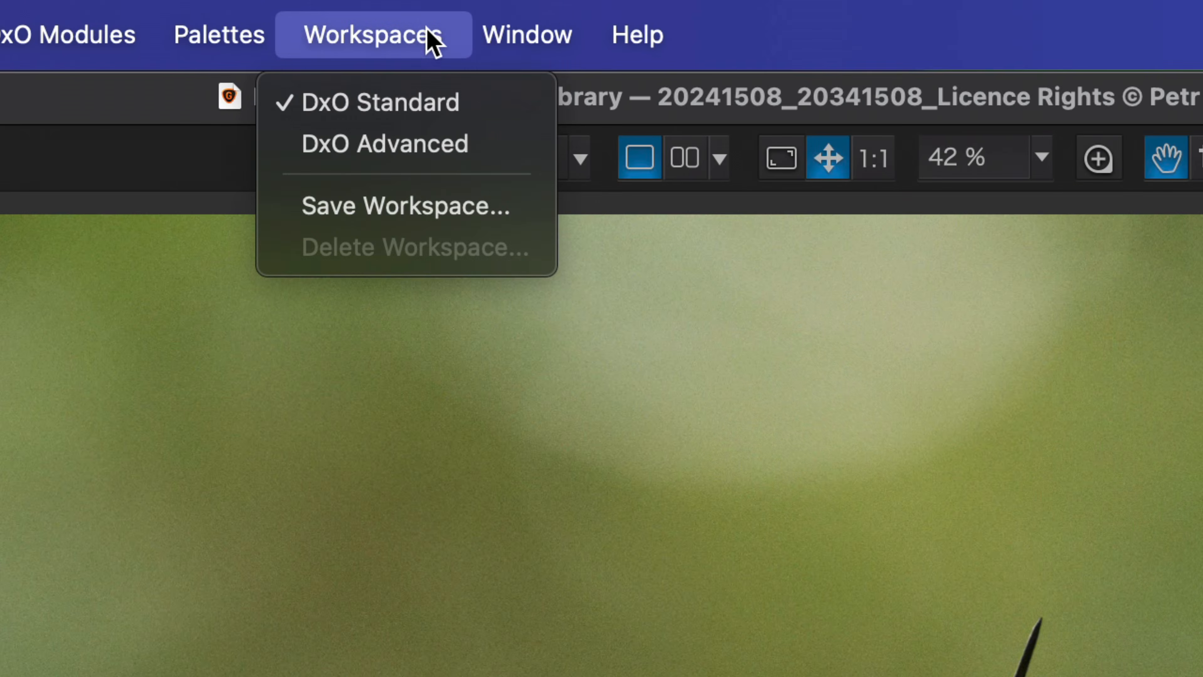
click(466, 142)
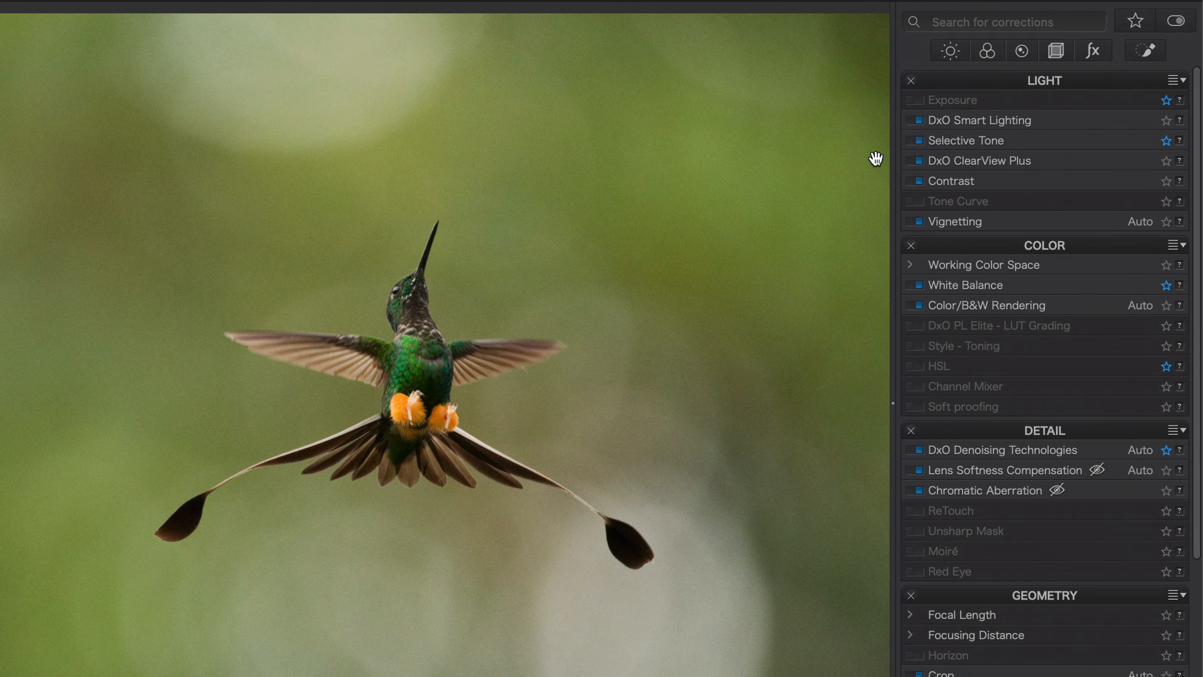
scroll(931, 422, down, 15)
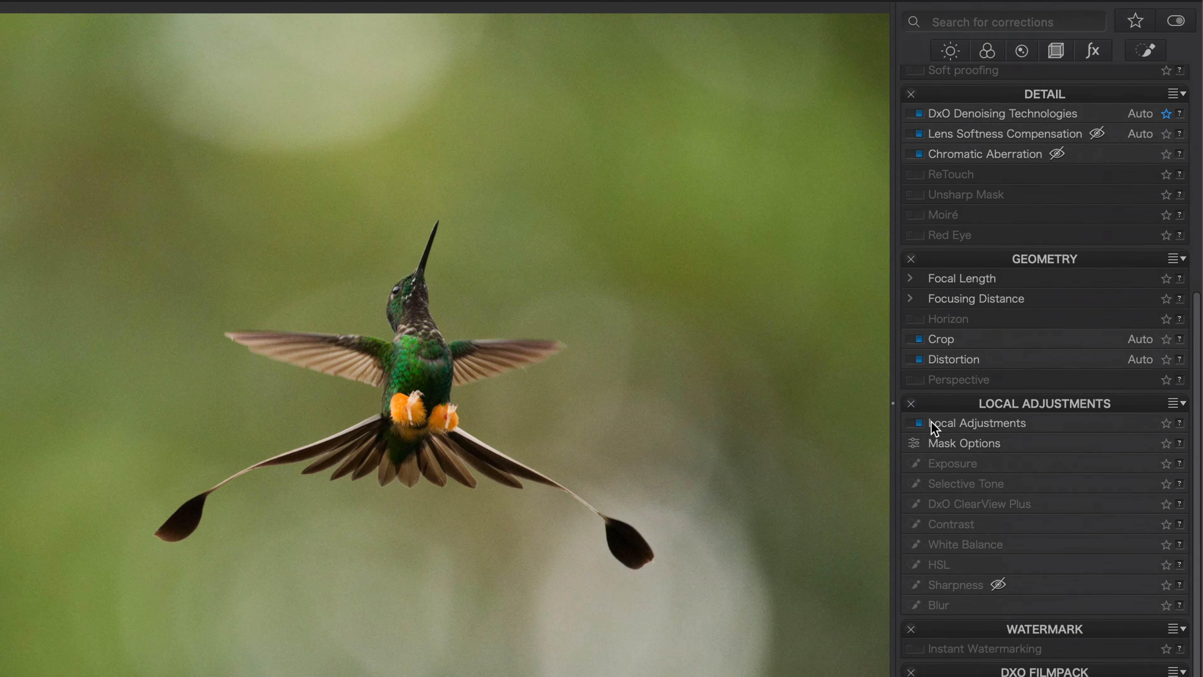
scroll(931, 422, up, 8)
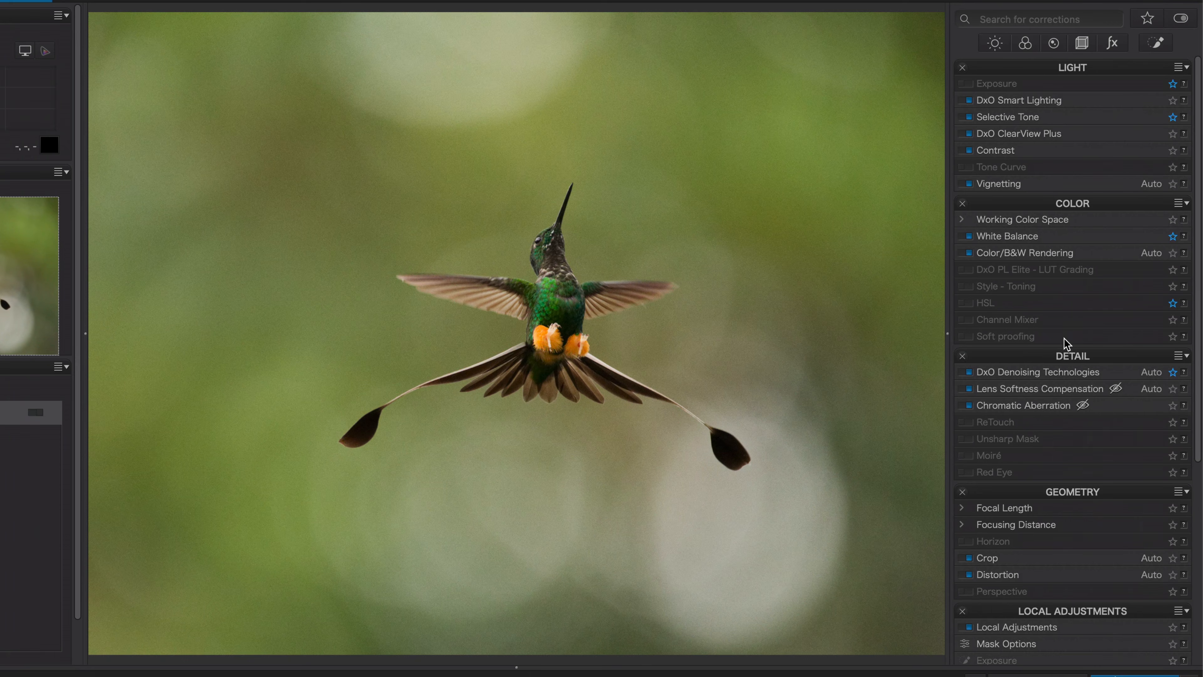
- Collapse the Detail, Geometry and Local Adjustments palettes and expand the White Balance and Contrast corrections
click(1035, 359)
click(1035, 376)
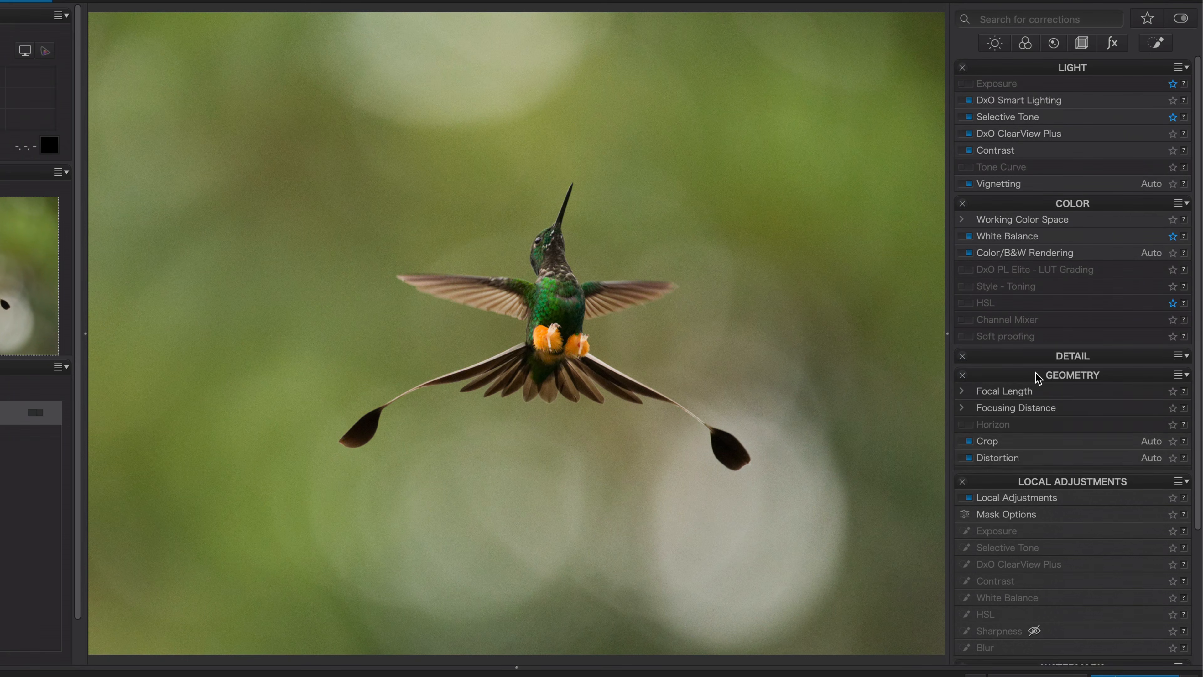
click(1034, 394)
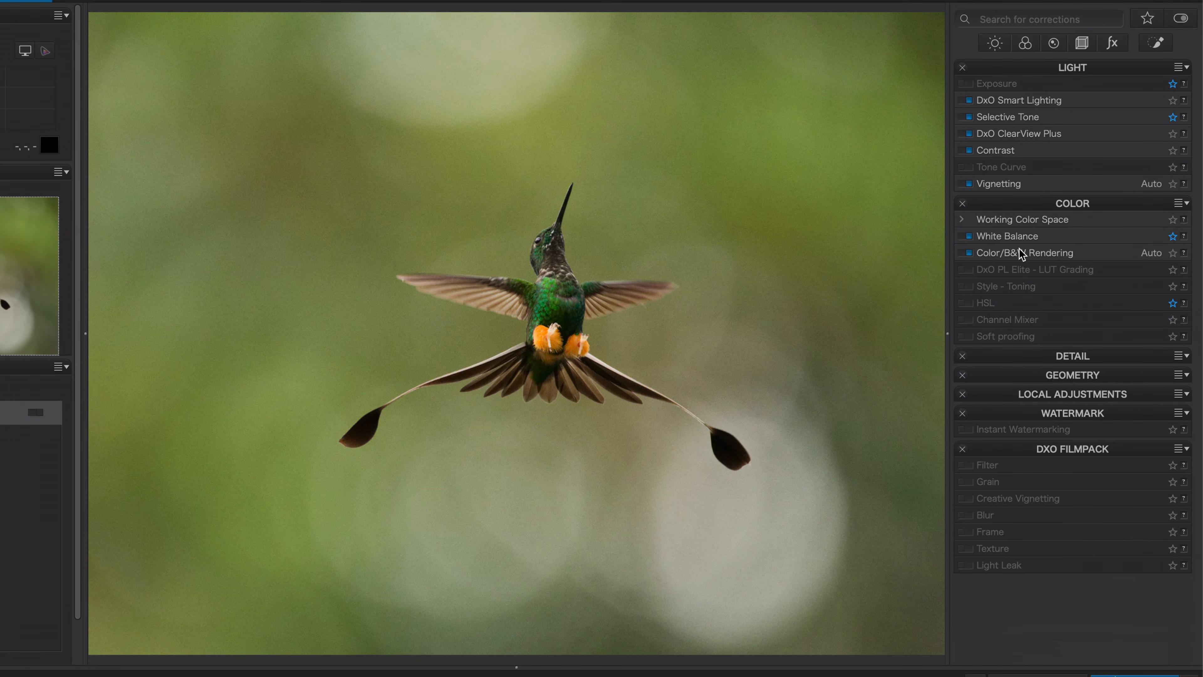
click(1016, 236)
click(1011, 152)
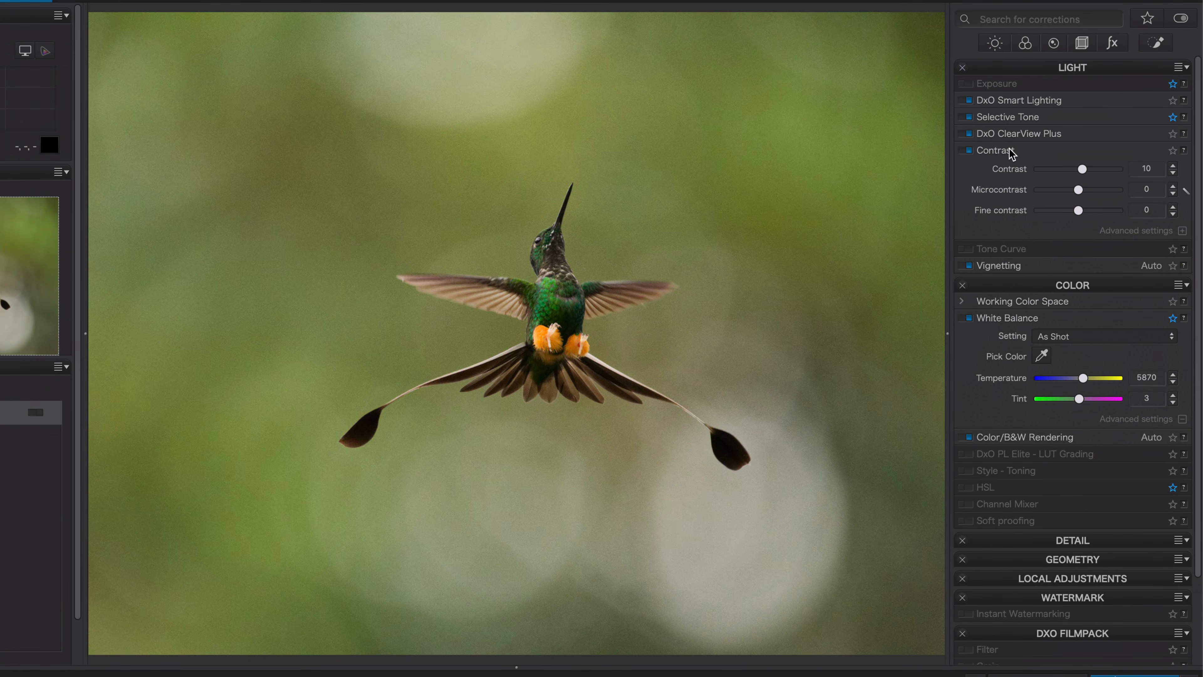
- Undock the Detail palette over the hummingbird photo and save the layout as the workspace User Workspace 1
drag(1026, 541, 752, 75)
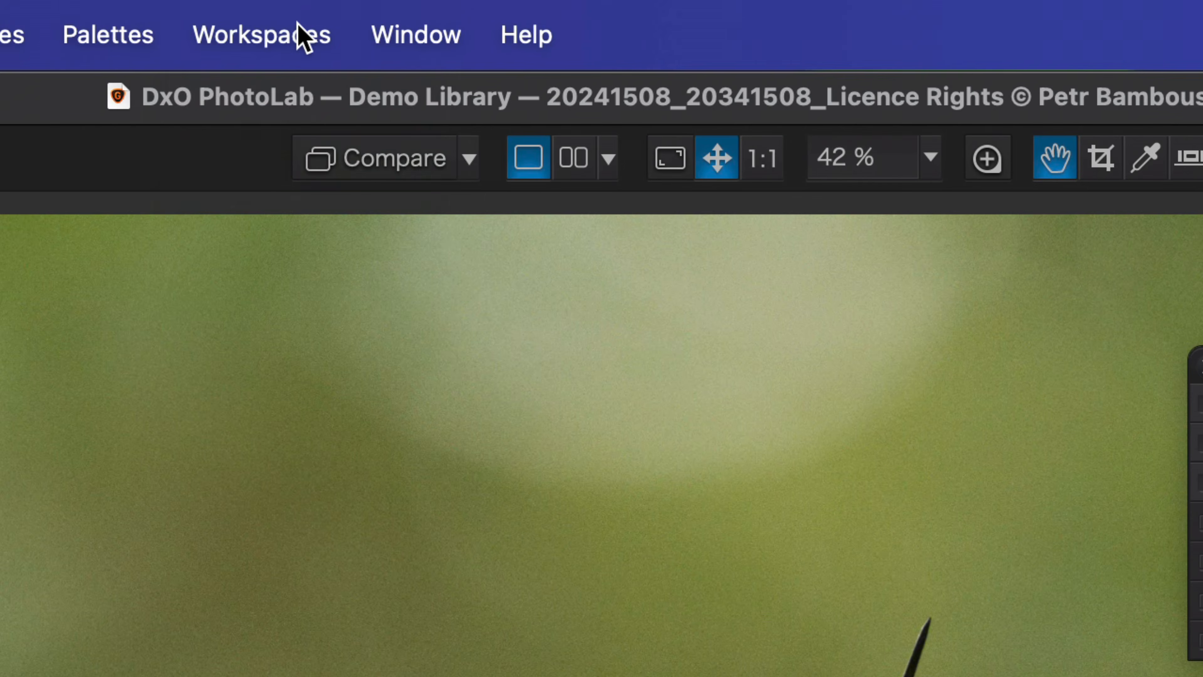
click(298, 27)
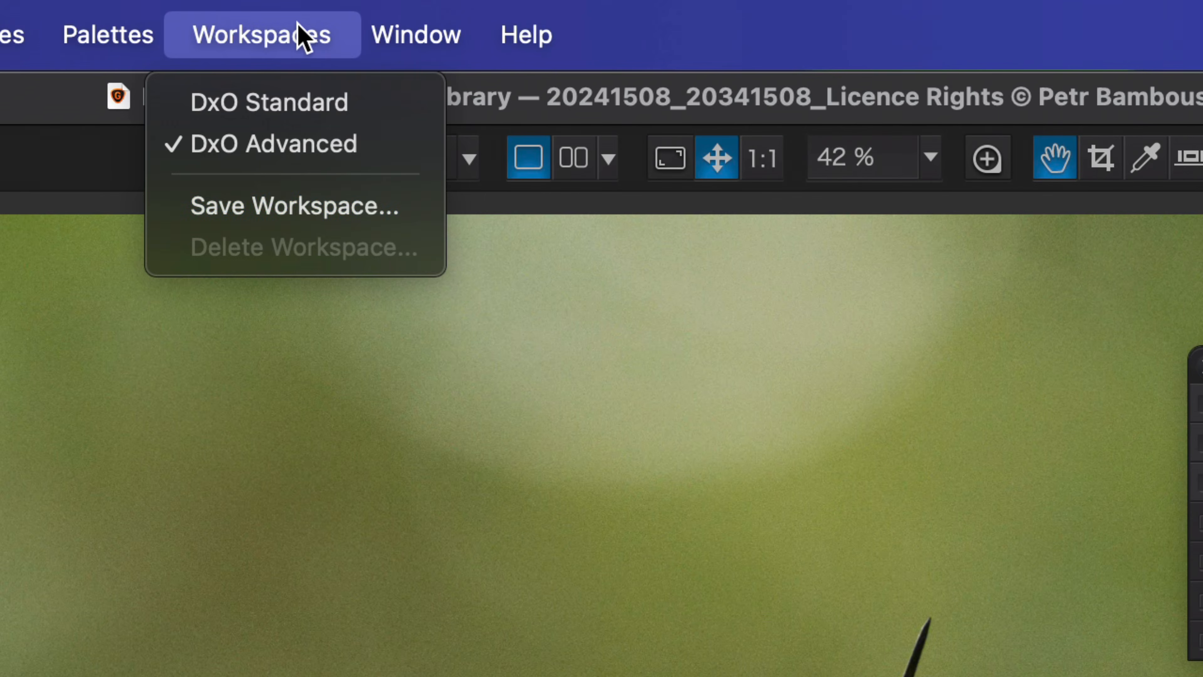
click(303, 230)
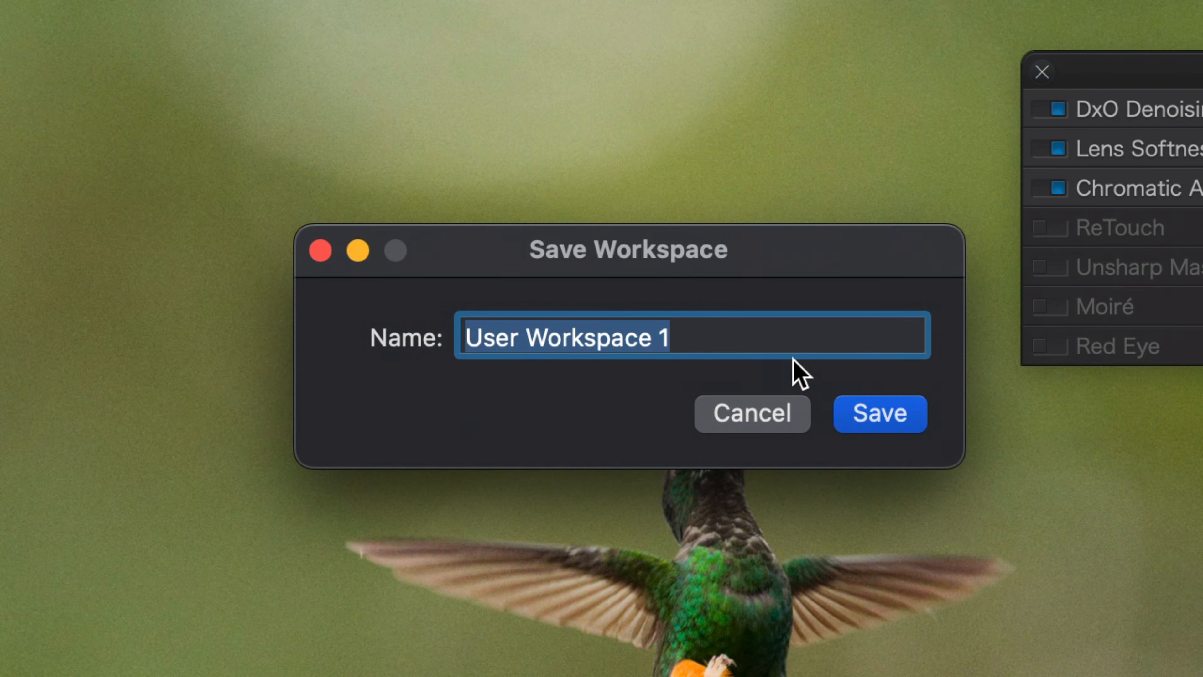
click(859, 417)
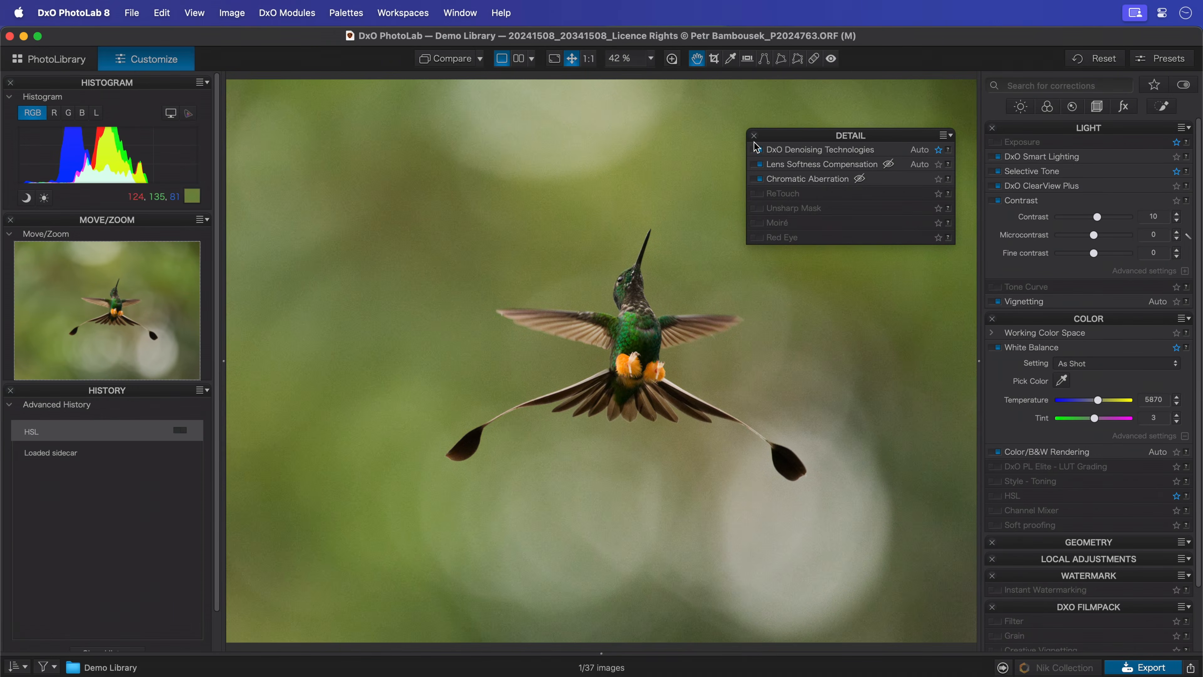
- Close the floating Detail palette and the Light palette, and restore the layout by reloading User Workspace 1
click(754, 136)
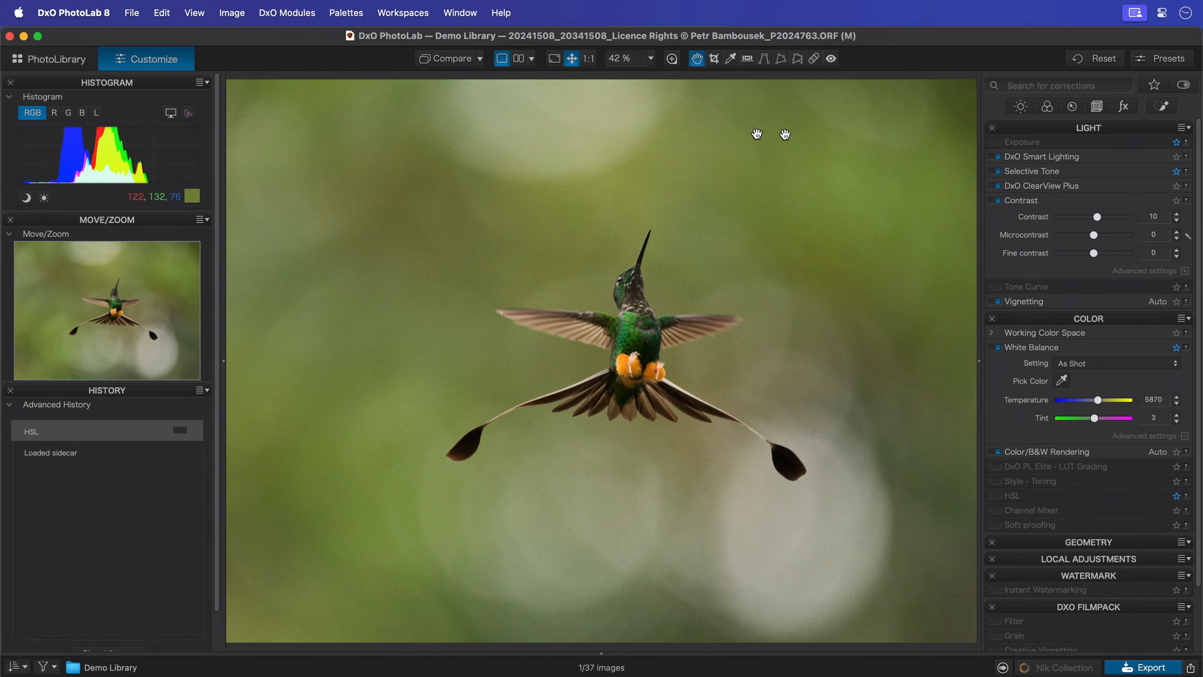
click(992, 128)
click(421, 19)
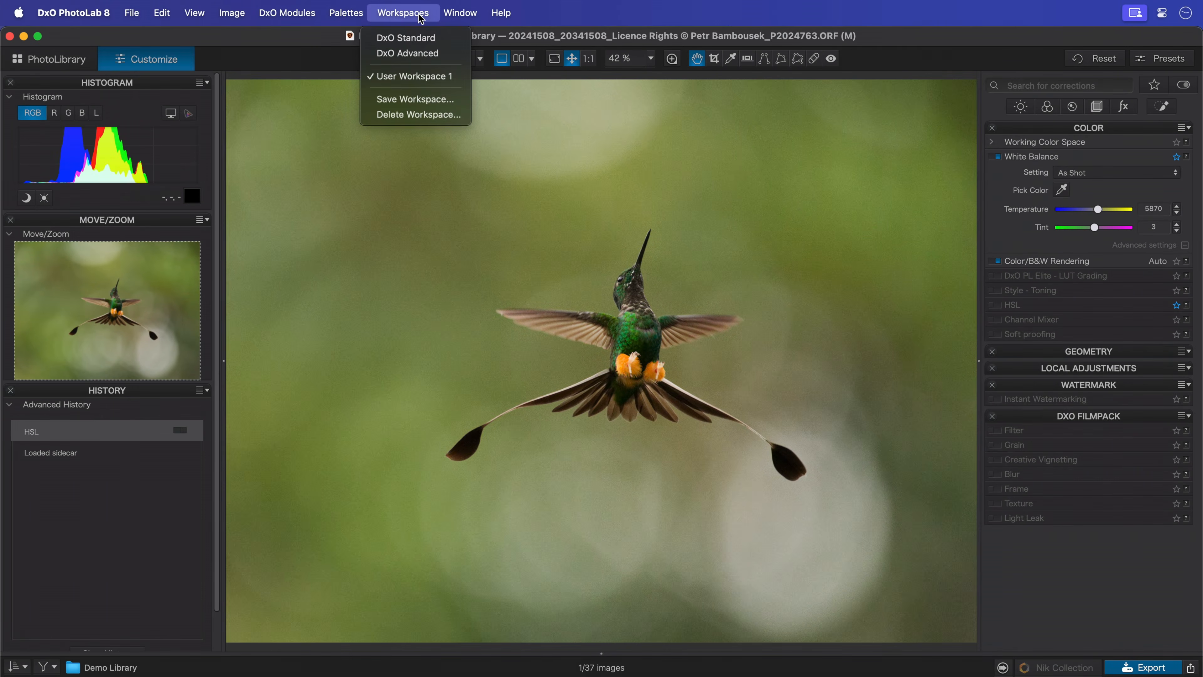
click(414, 76)
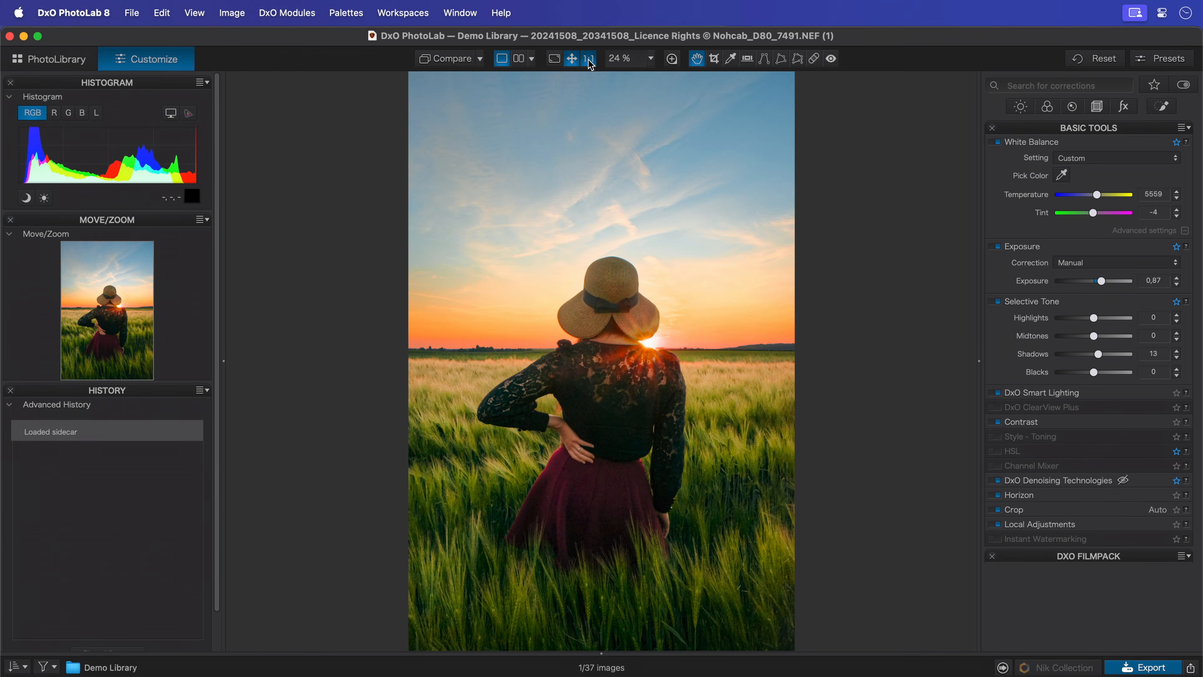
- View the wheat-field portrait at 100% and examine the woman's hat, lace blouse, arm, hand and skirt
click(589, 59)
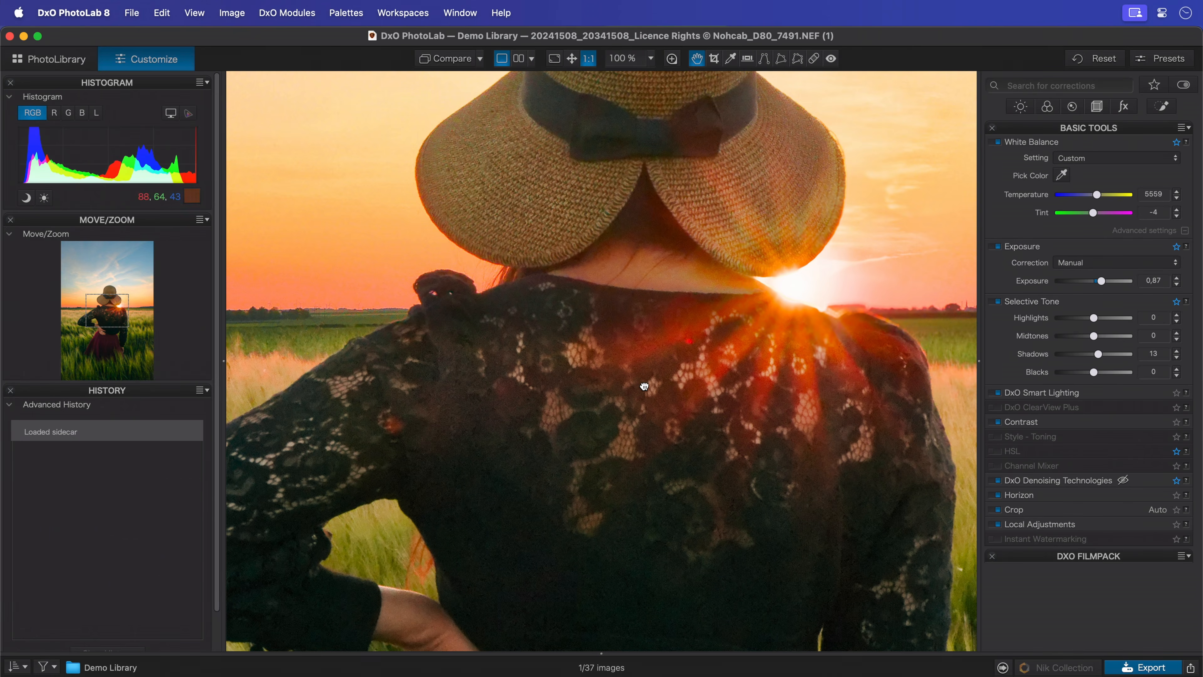
drag(644, 386, 533, 210)
drag(534, 400, 730, 192)
drag(458, 426, 419, 275)
drag(741, 249, 677, 559)
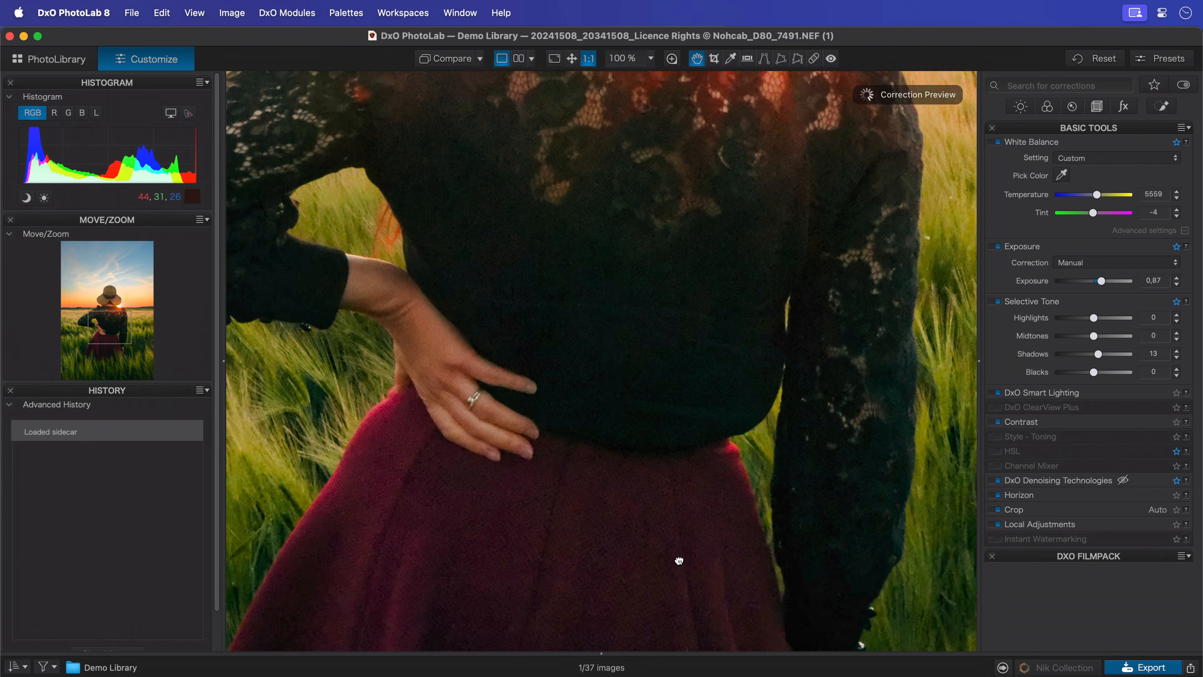
drag(683, 95, 683, 189)
- Activate the White Balance Color Picker, switch back to the Hand tool, and examine the hat, sun flare and hand at 100%
click(729, 62)
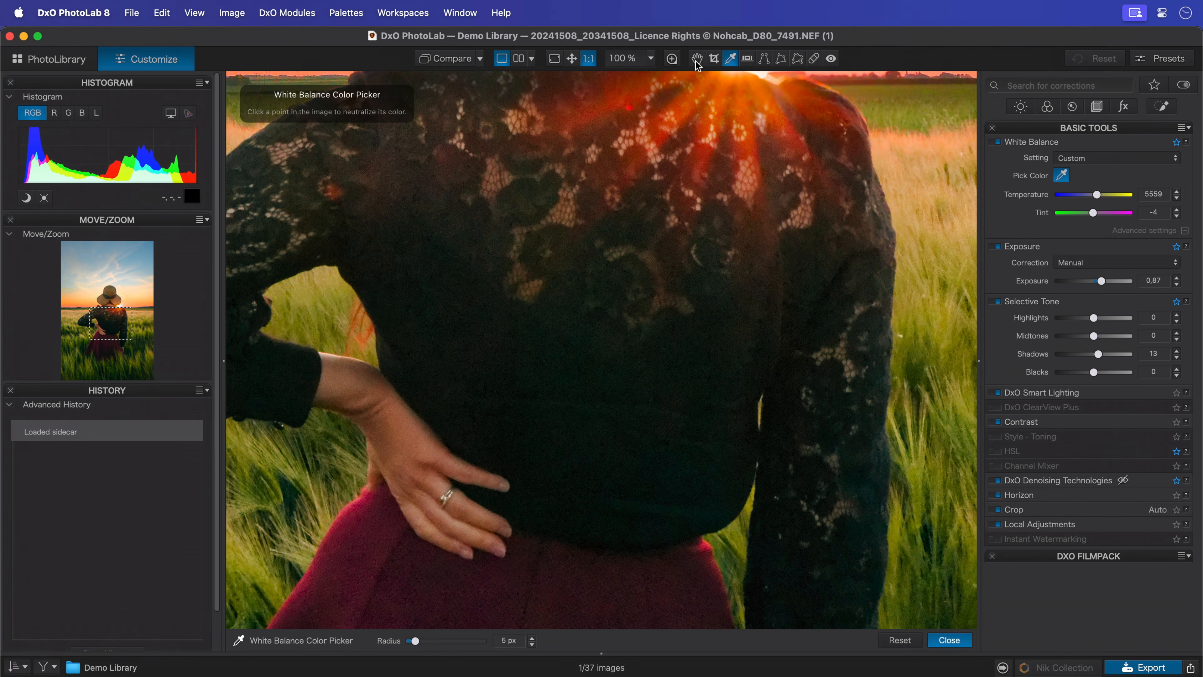
key(h)
drag(551, 256, 556, 485)
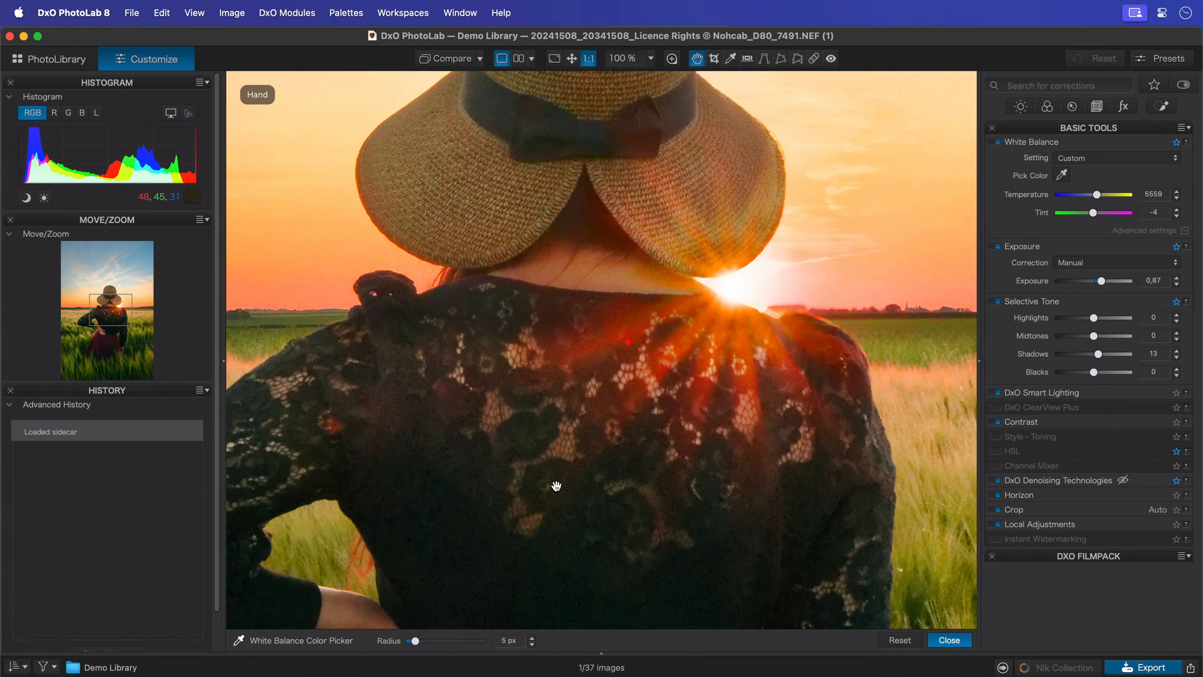
drag(750, 273, 596, 336)
drag(384, 287, 588, 301)
drag(483, 408, 477, 322)
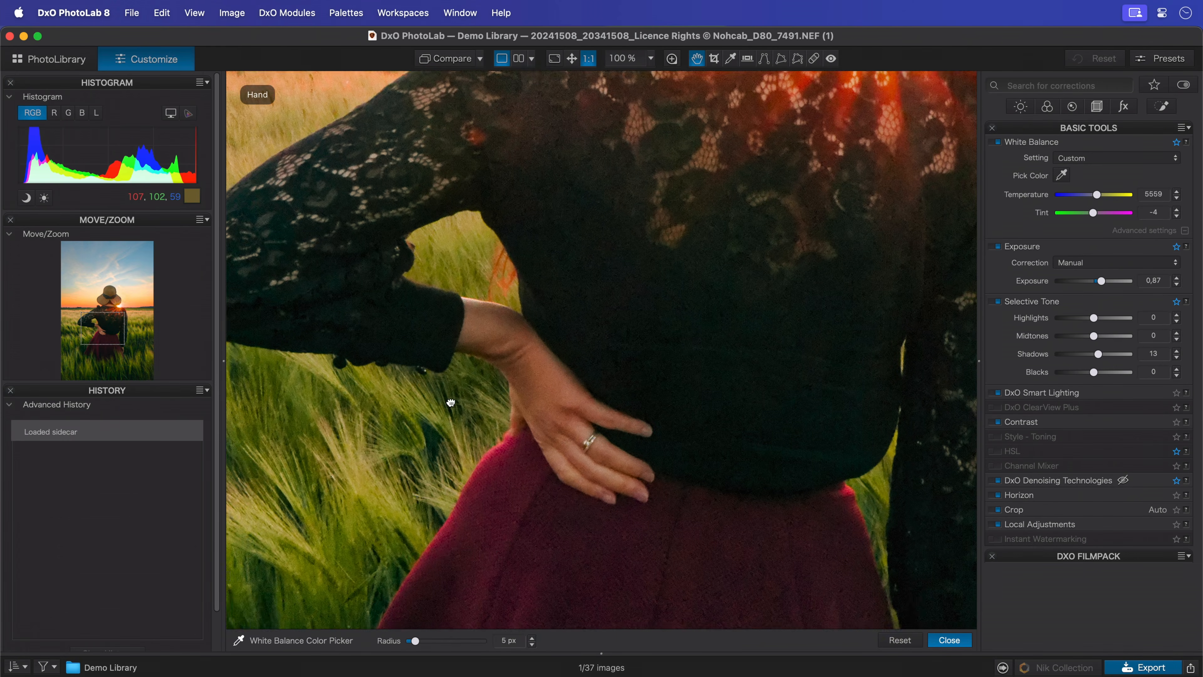
drag(451, 402, 400, 286)
key(w)
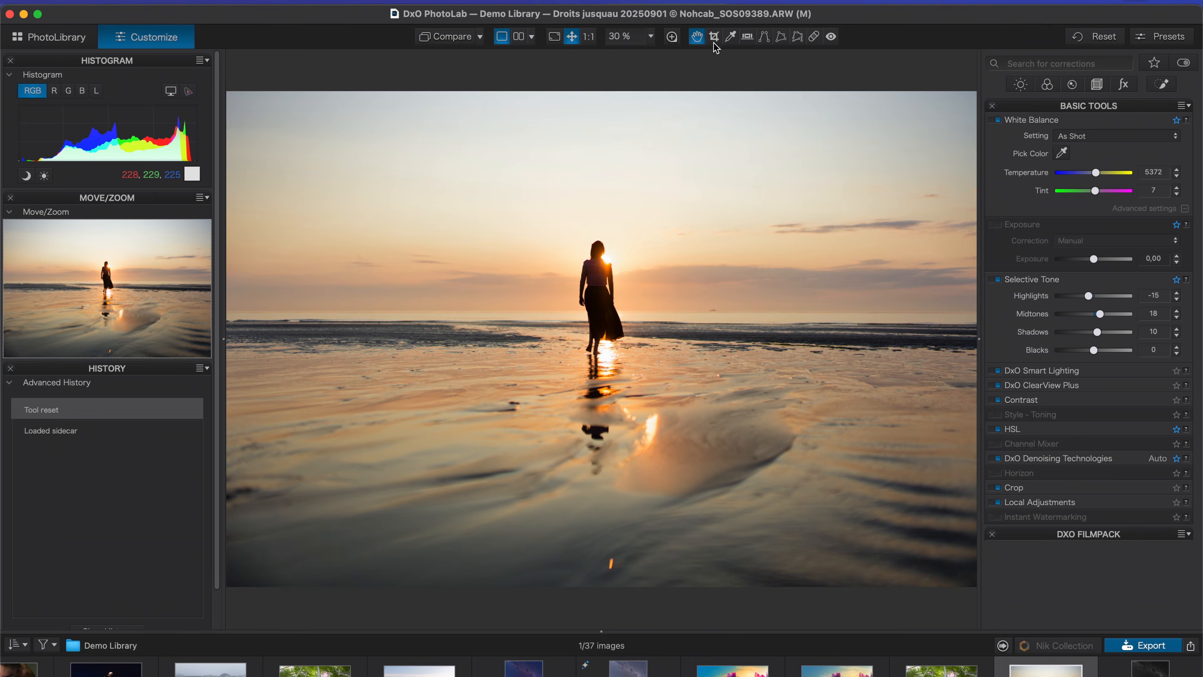
- Start a crop on the beach silhouette photo with the 16x9 aspect ratio
click(714, 36)
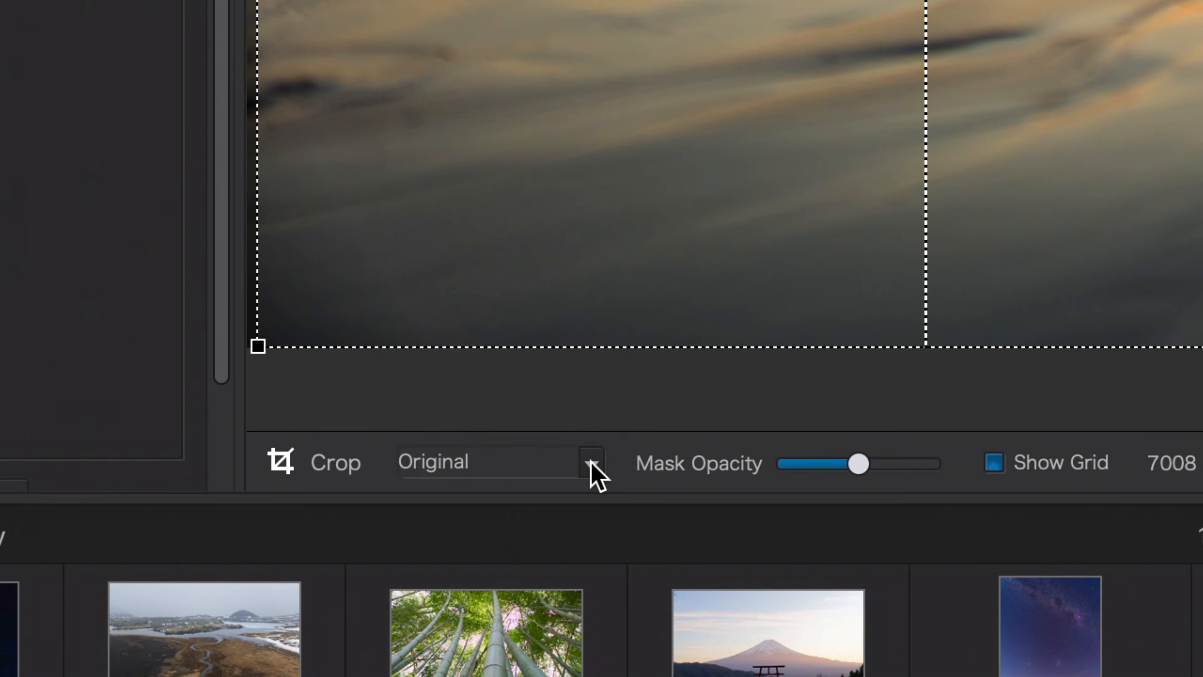
click(351, 612)
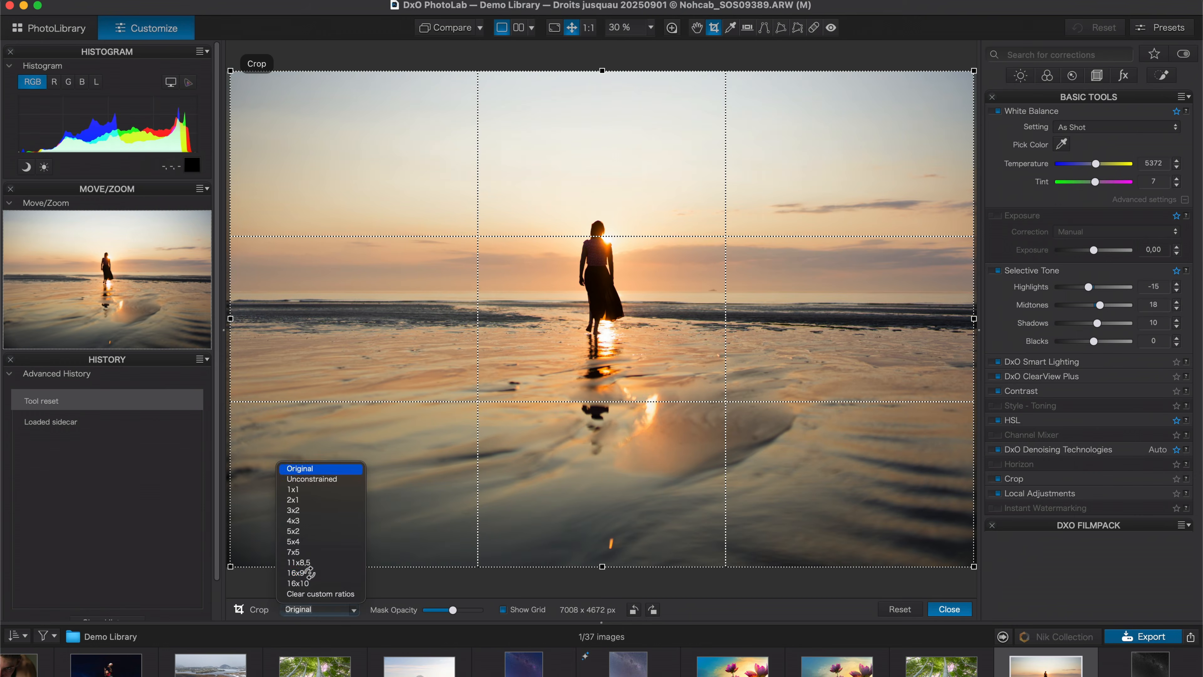
click(308, 572)
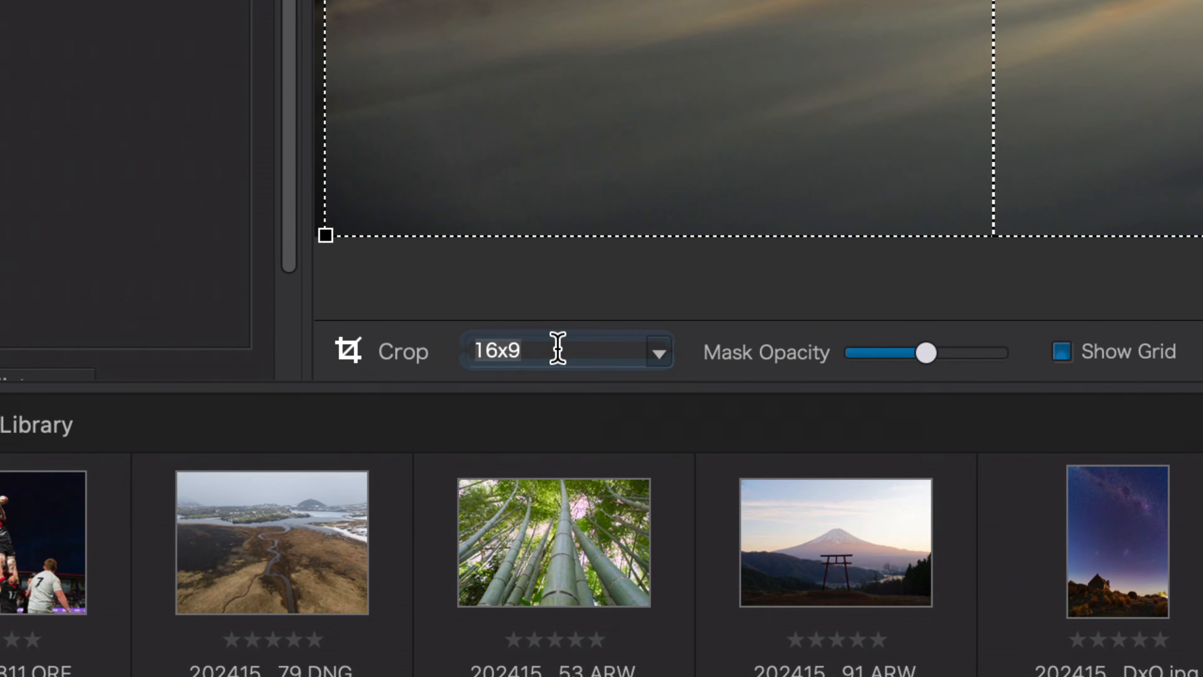
- Apply a custom 65:24 crop ratio and shift the crop area upward around the standing woman
text(65:24)
key(Return)
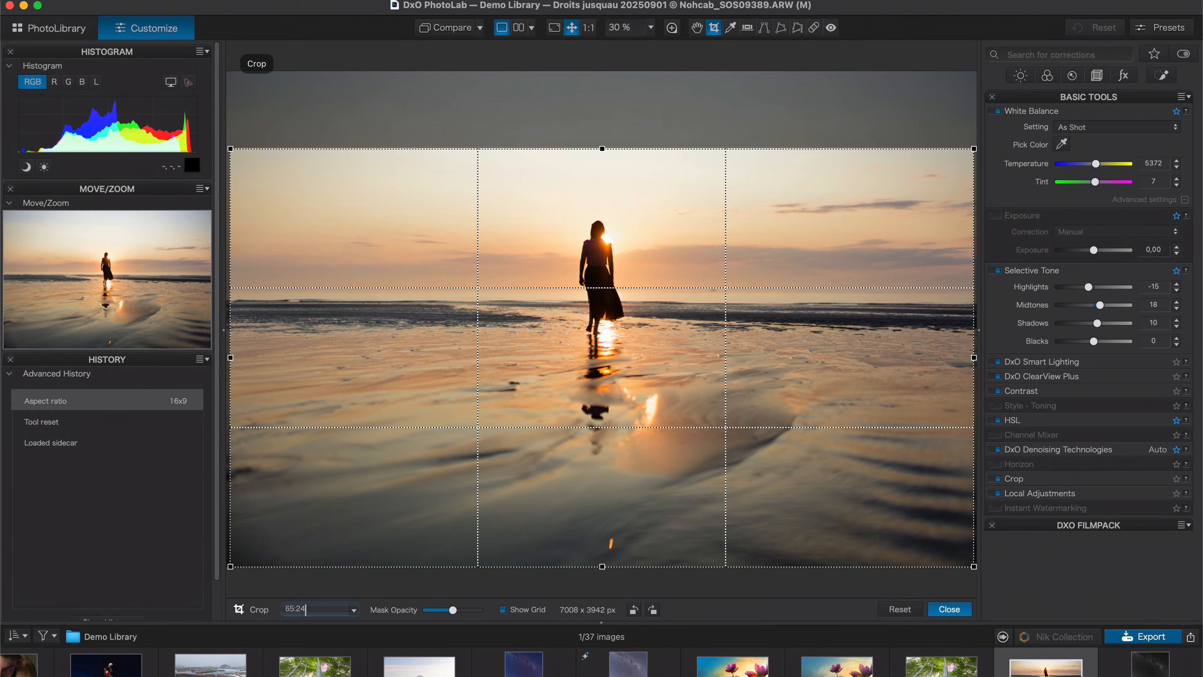
drag(575, 460, 574, 336)
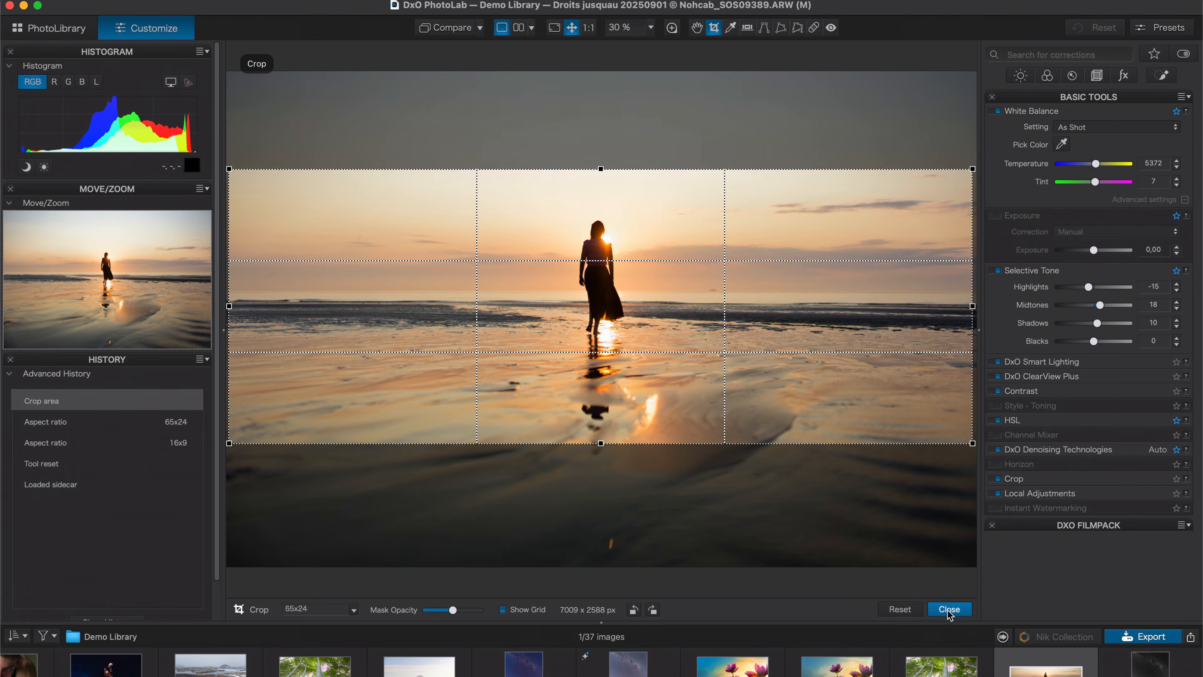
click(948, 610)
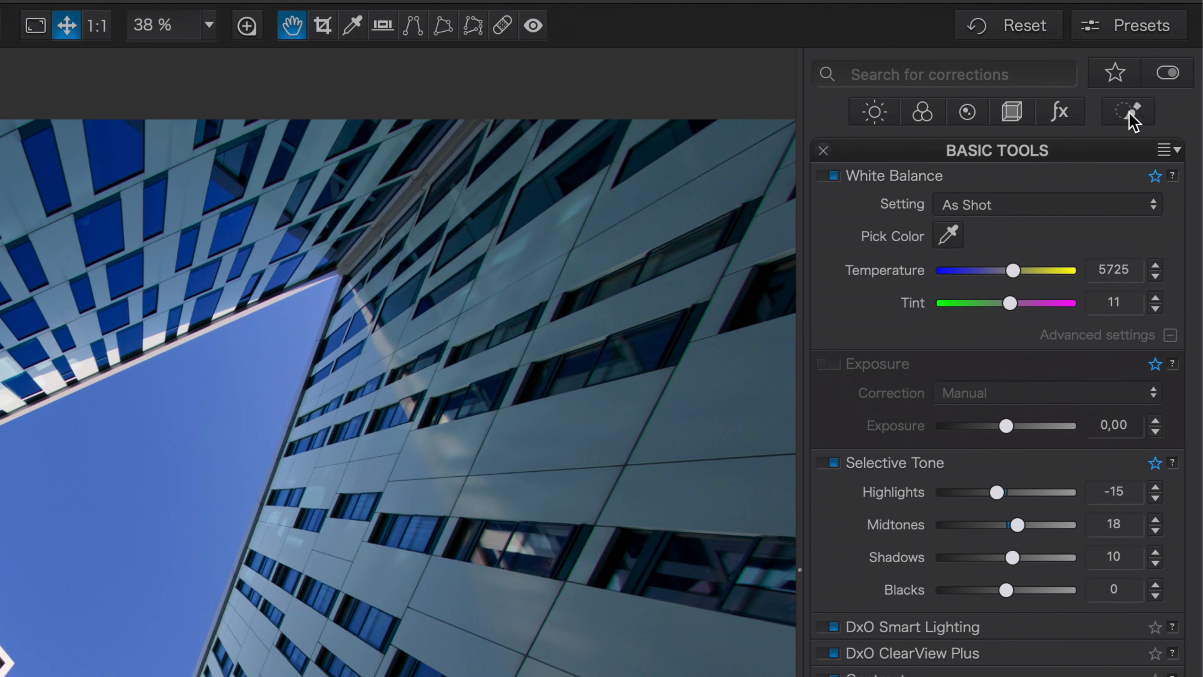
- Paint a local Auto Mask over the blue sky between the buildings and slightly lower its exposure
click(1129, 113)
click(1045, 179)
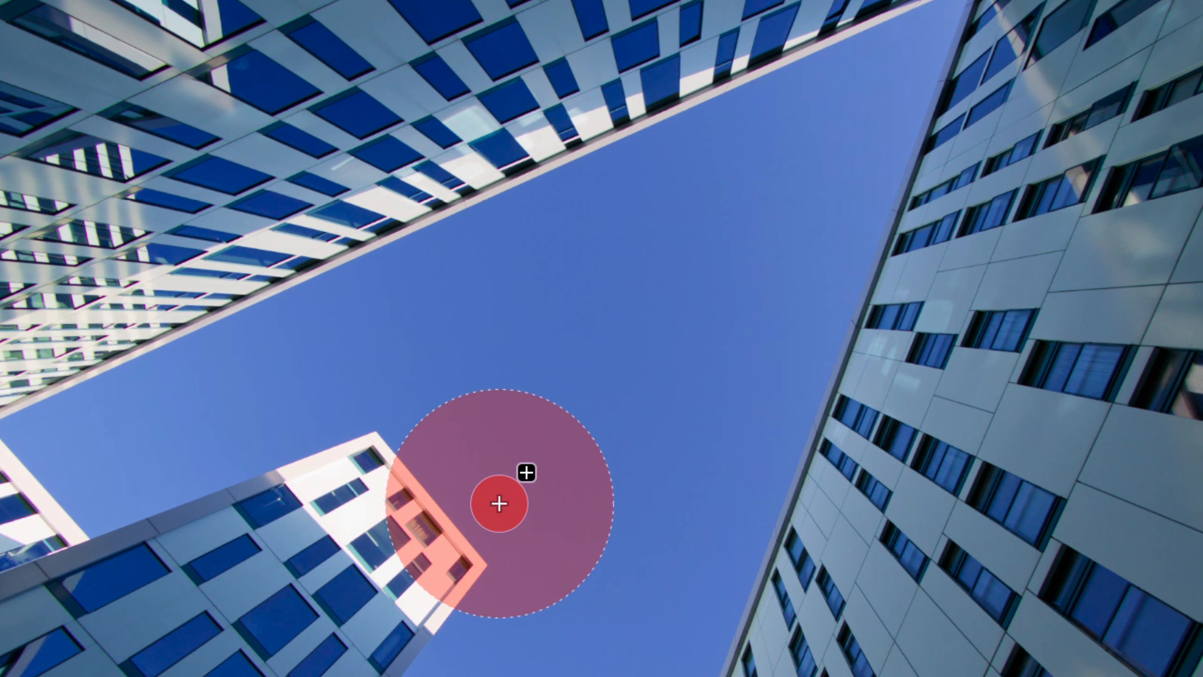
mouse_move(499, 503)
mouse_down()
mouse_move(437, 406)
mouse_move(392, 373)
mouse_move(105, 475)
mouse_move(60, 451)
mouse_move(561, 237)
mouse_move(655, 180)
mouse_move(851, 96)
mouse_move(913, 54)
mouse_move(783, 313)
mouse_move(666, 455)
mouse_move(640, 676)
mouse_move(564, 676)
mouse_up()
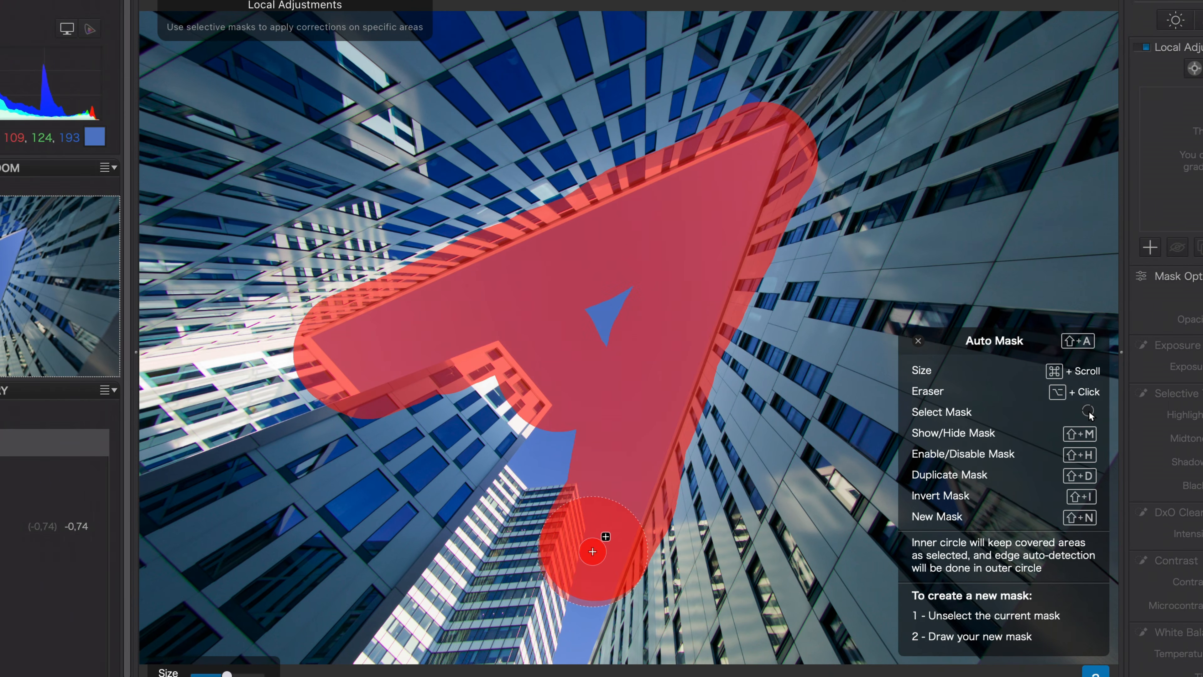
mouse_move(592, 551)
mouse_down()
mouse_move(577, 653)
mouse_move(574, 588)
mouse_move(608, 519)
mouse_move(596, 476)
mouse_move(537, 471)
mouse_move(562, 431)
mouse_move(572, 362)
mouse_up()
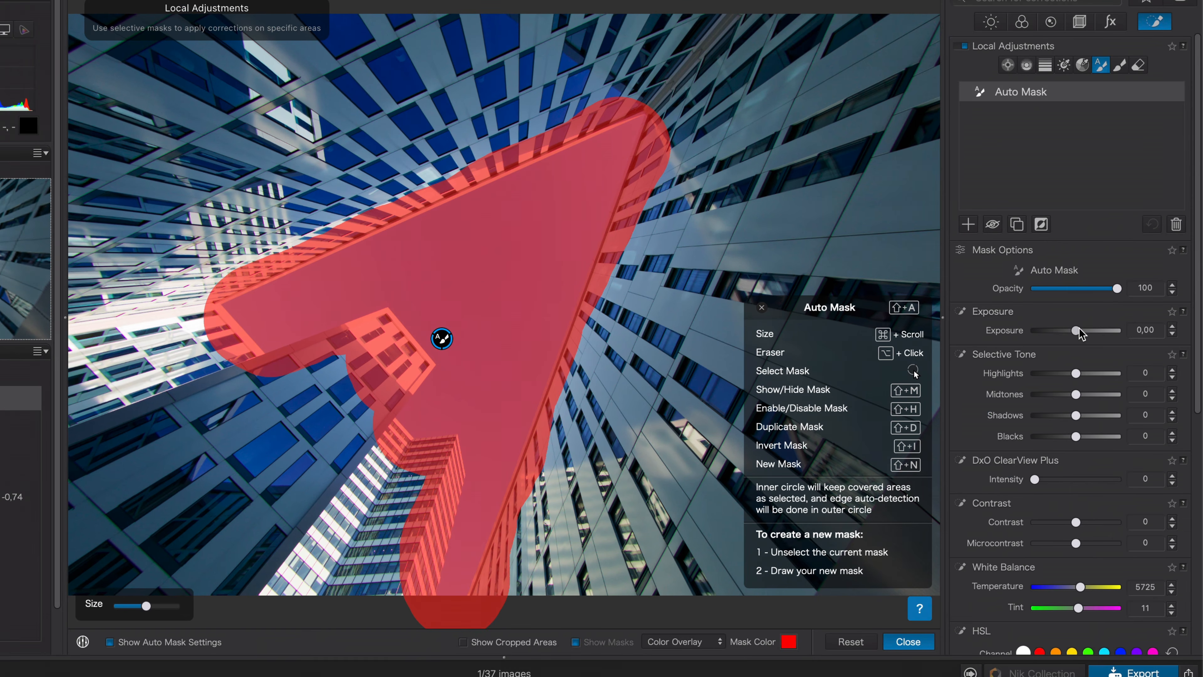
drag(1079, 330, 1070, 330)
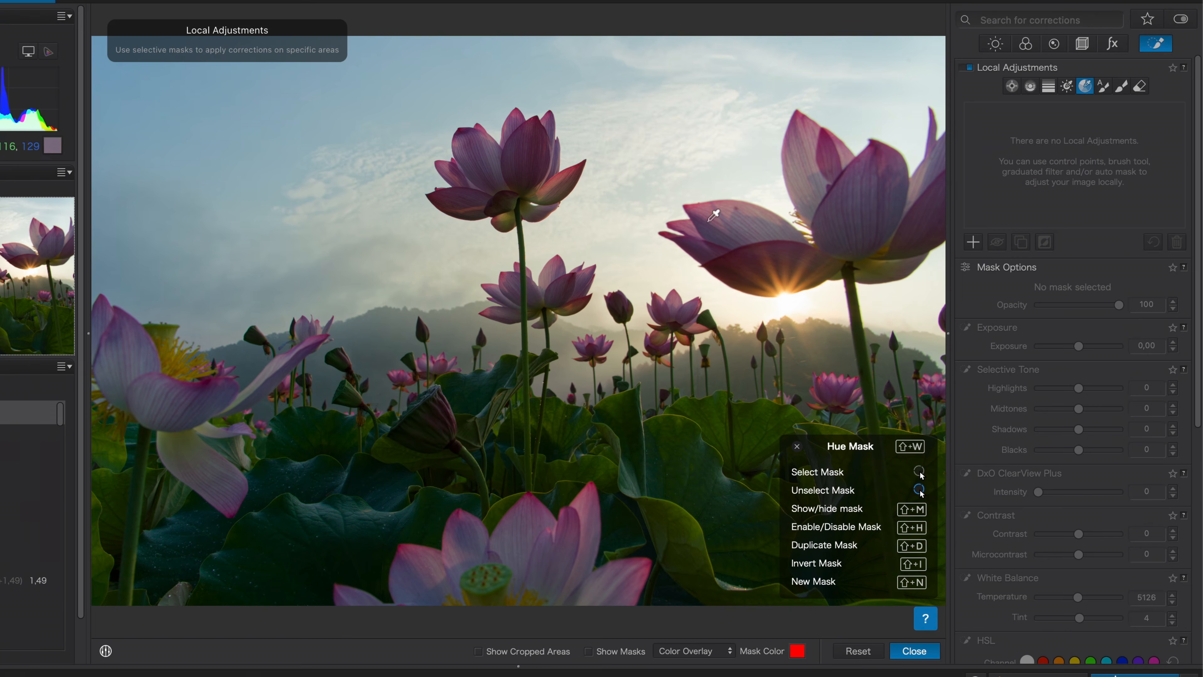
- Create a Hue Mask from a pink petal of the upper lotus and extend its upper hue limit to 319
click(484, 165)
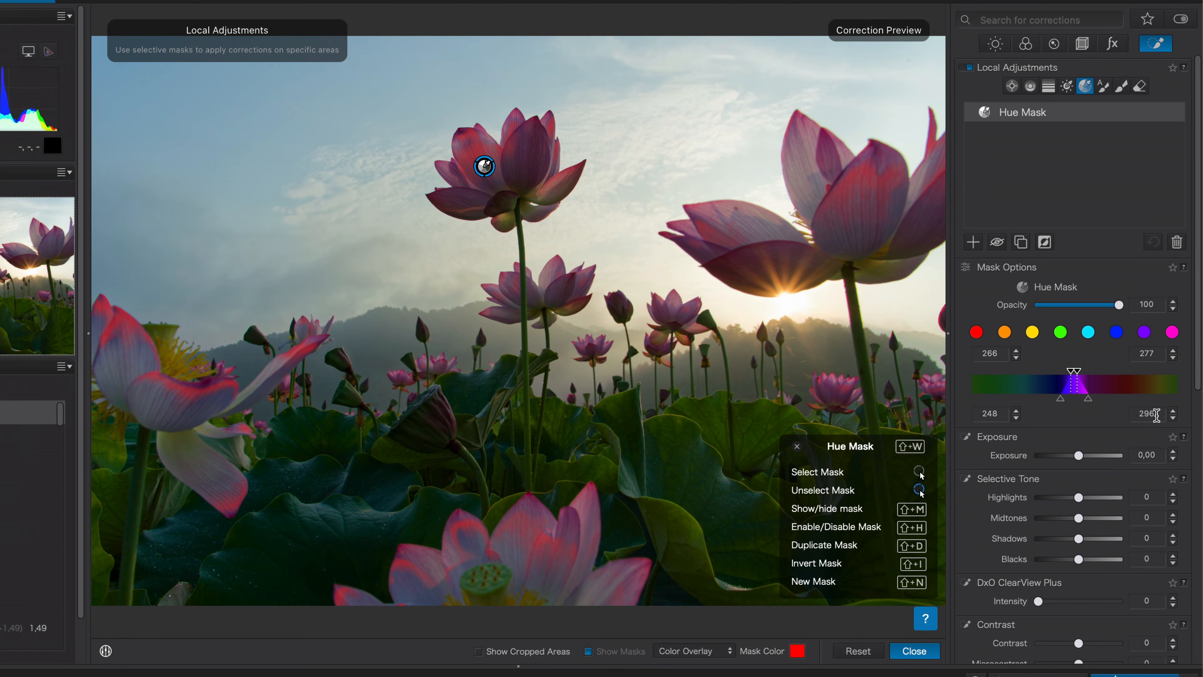
drag(1078, 369, 1103, 374)
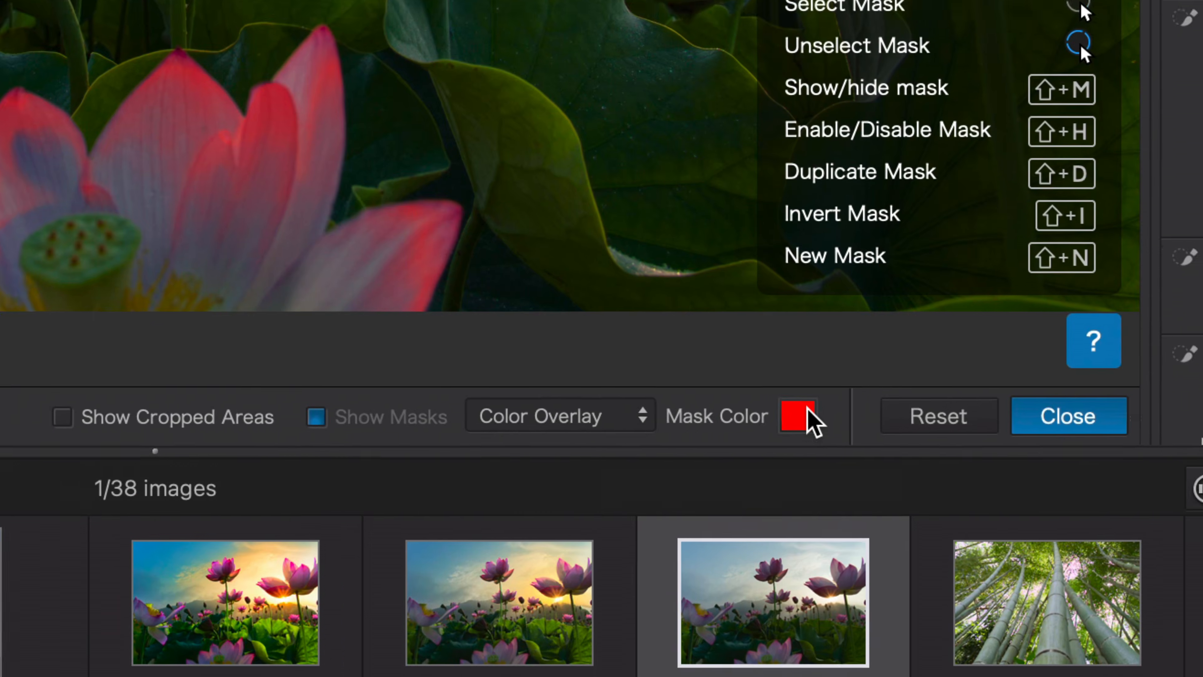
- Change the mask overlay colour from the colour wheel to a saturated blue
click(797, 651)
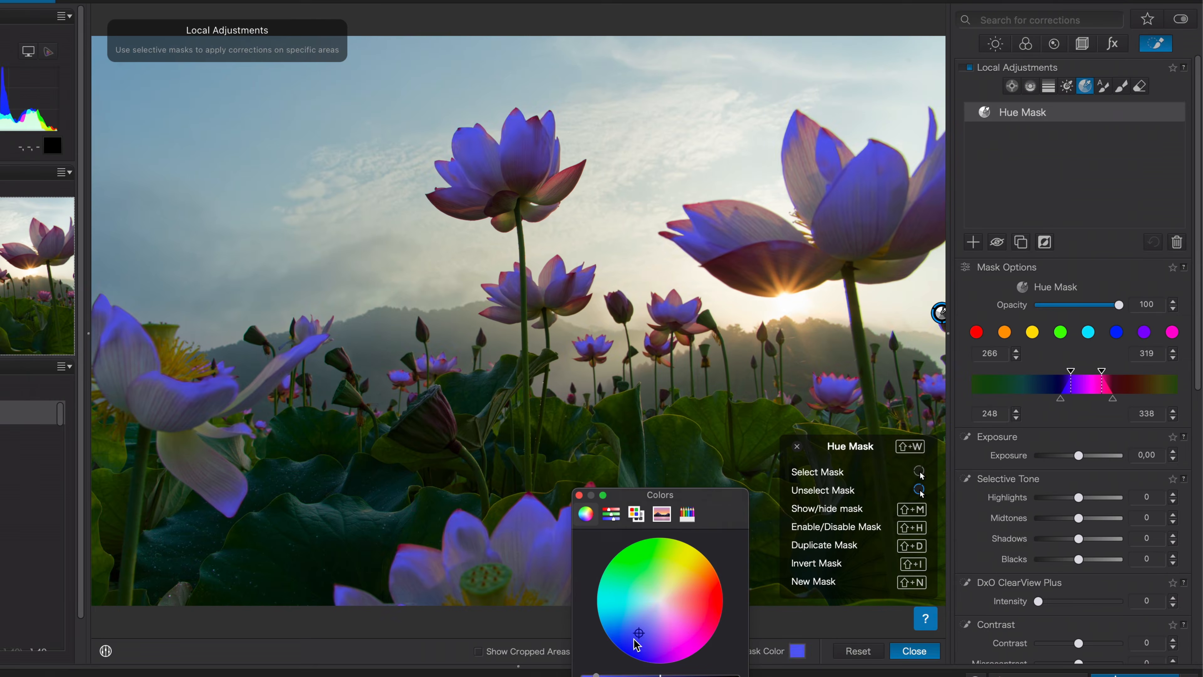
click(379, 395)
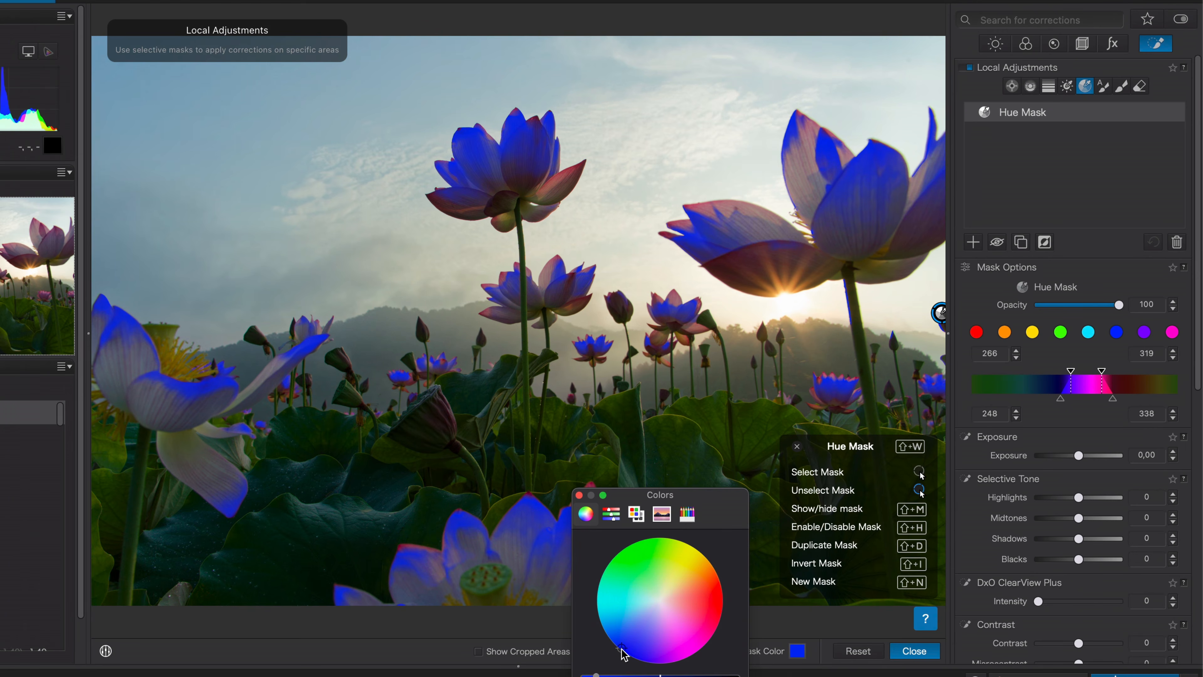
click(579, 494)
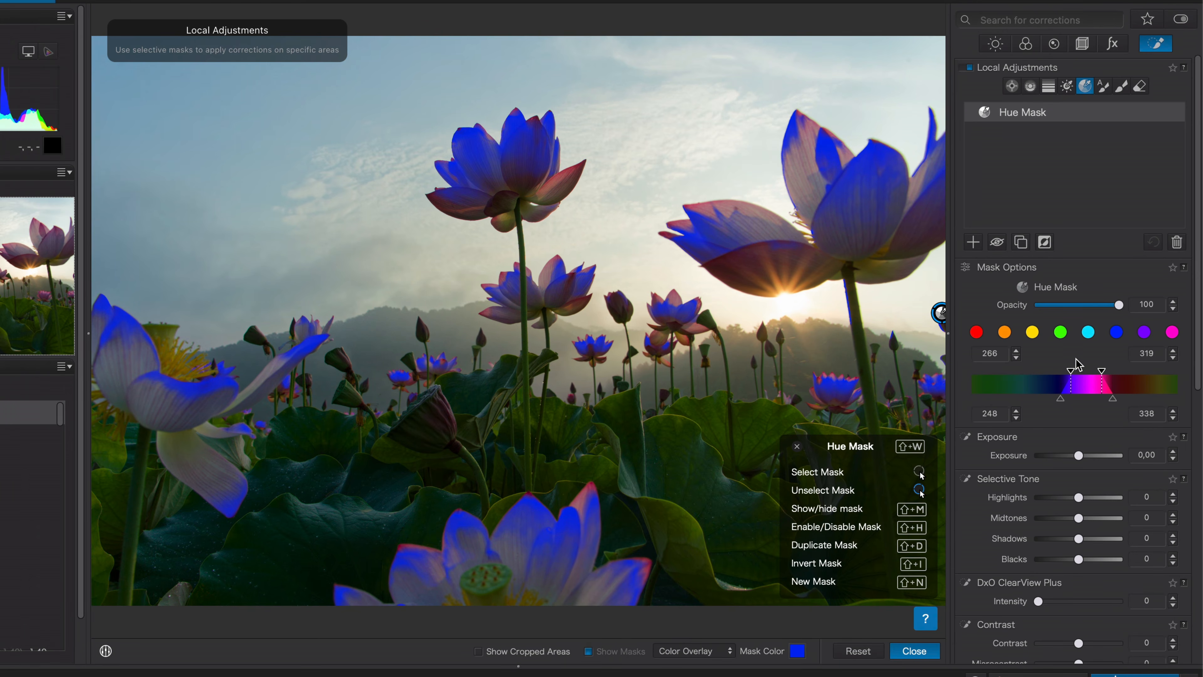
- Display the lotus mask in Black & White and widen its hue range further into the reds
drag(1105, 373, 1116, 374)
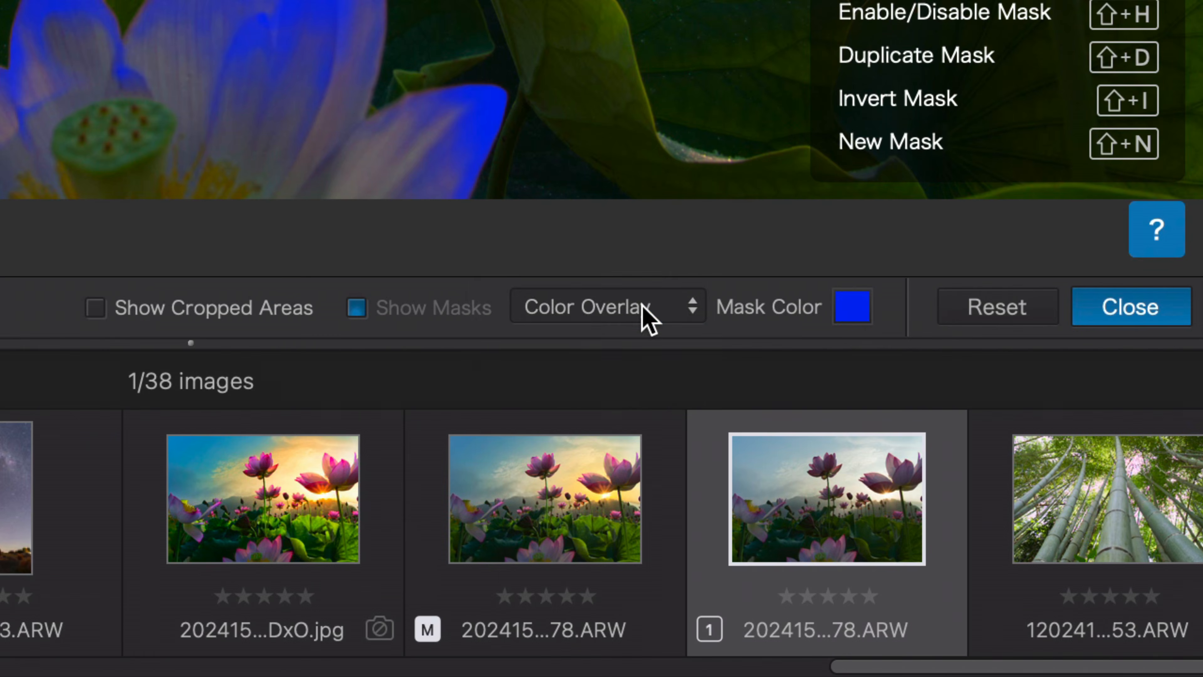
click(708, 651)
click(651, 345)
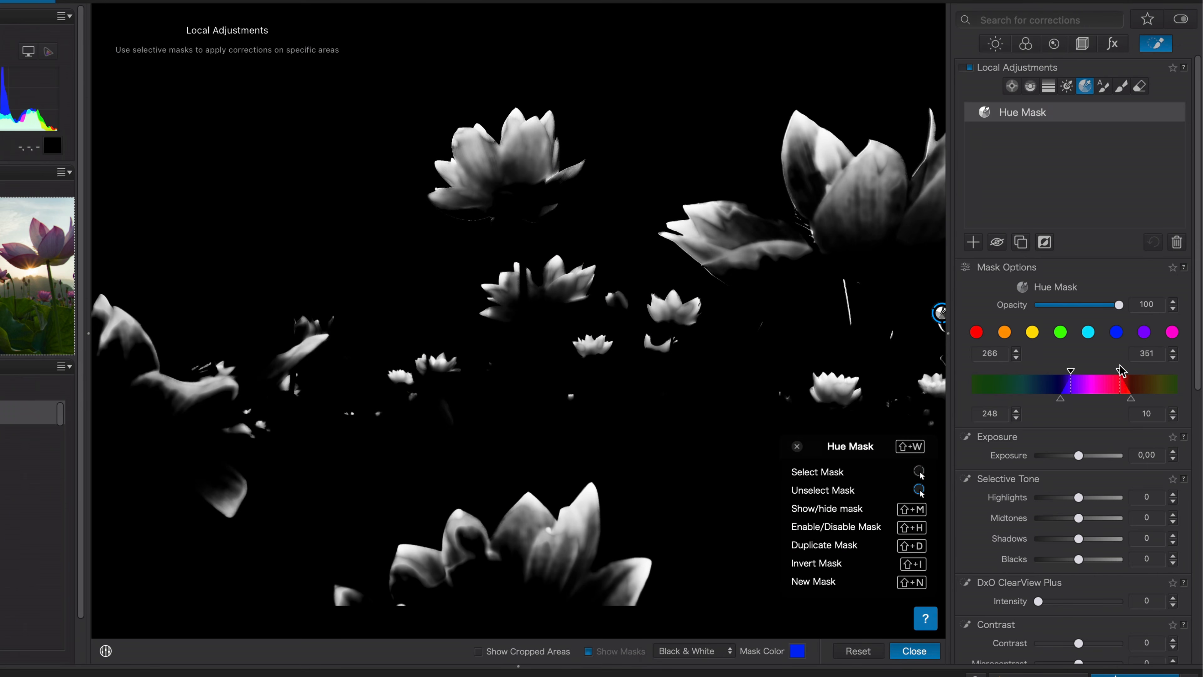
mouse_move(1119, 374)
mouse_down()
mouse_move(1155, 375)
mouse_move(1120, 381)
mouse_move(1146, 384)
mouse_move(1134, 381)
mouse_up()
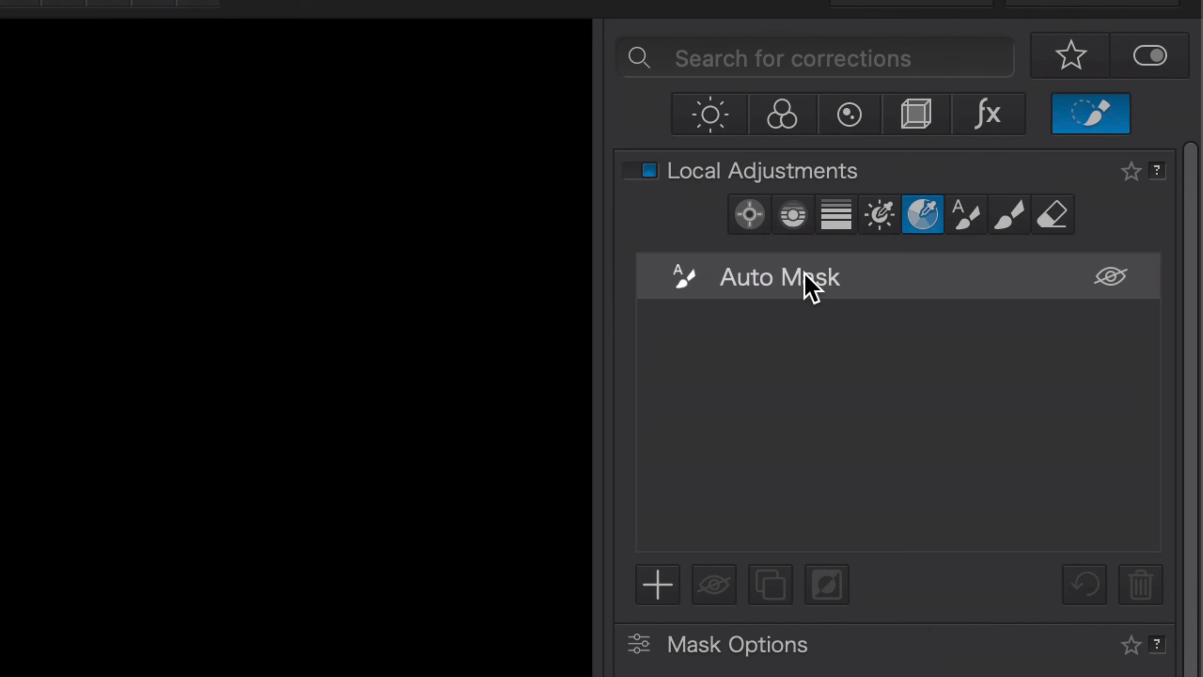
- Duplicate the Auto Mask on the building photo and adjust the exposure of the copy
click(1023, 145)
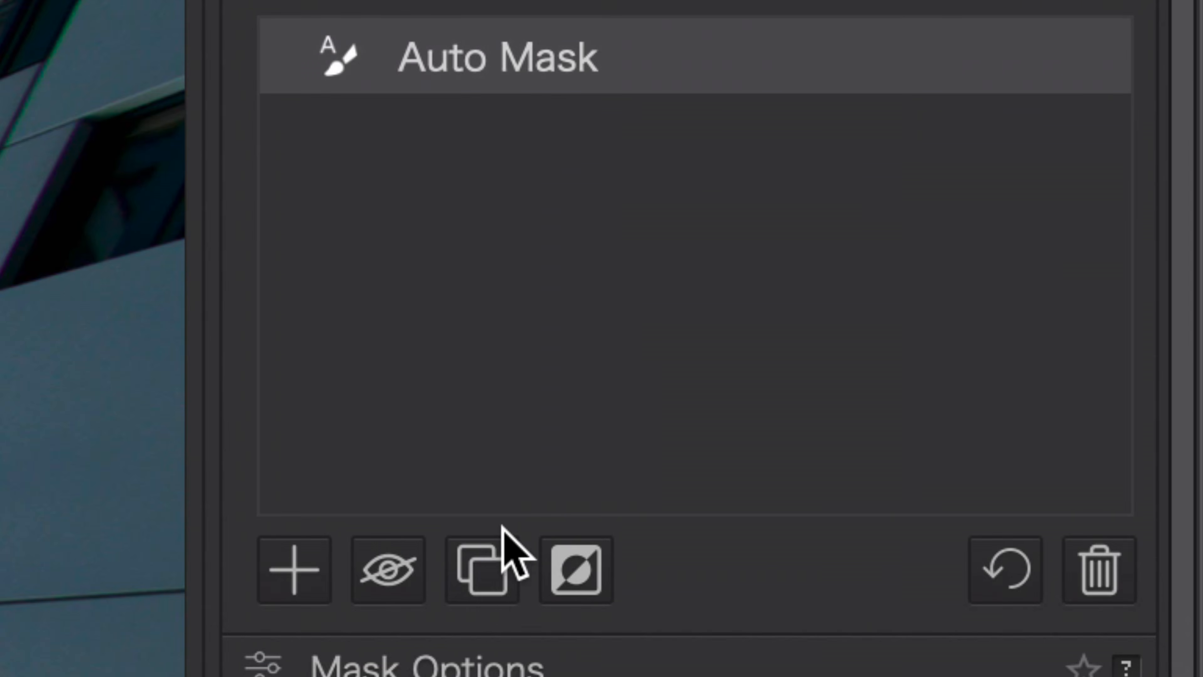
click(483, 559)
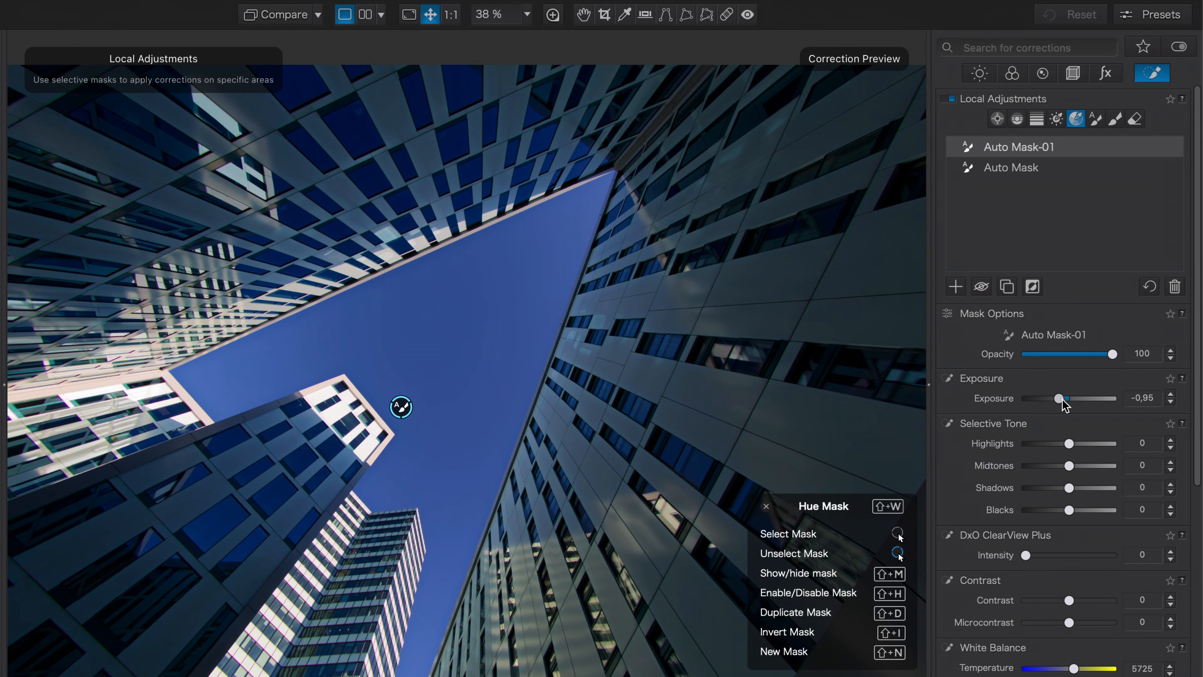
mouse_move(1062, 399)
mouse_down()
mouse_move(1101, 394)
mouse_move(1075, 395)
mouse_up()
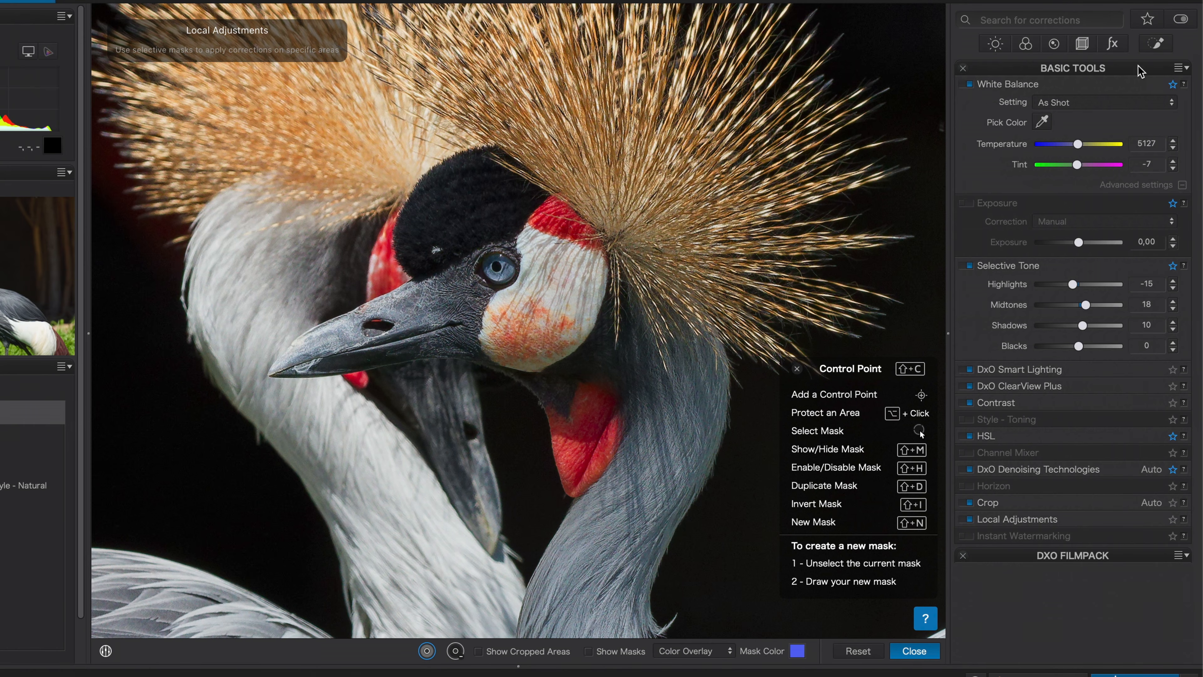
- Place a local Control Point on the red patch of the front crane's head and enlarge its radius across most of the photo
click(1158, 44)
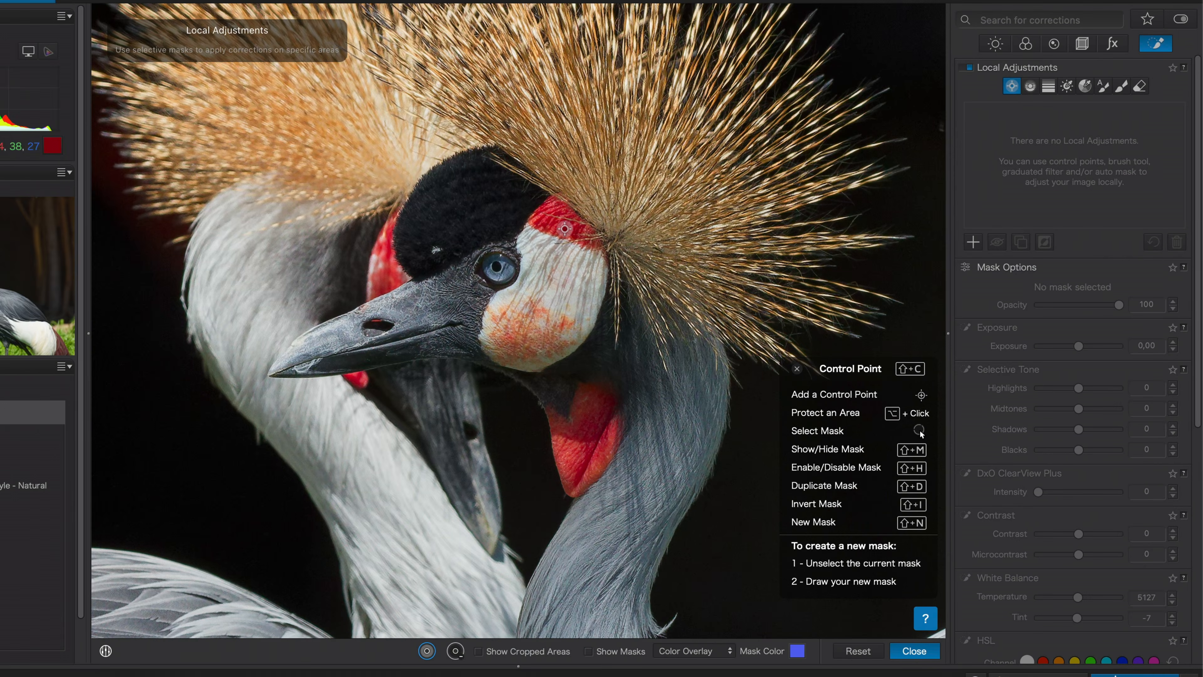
click(564, 229)
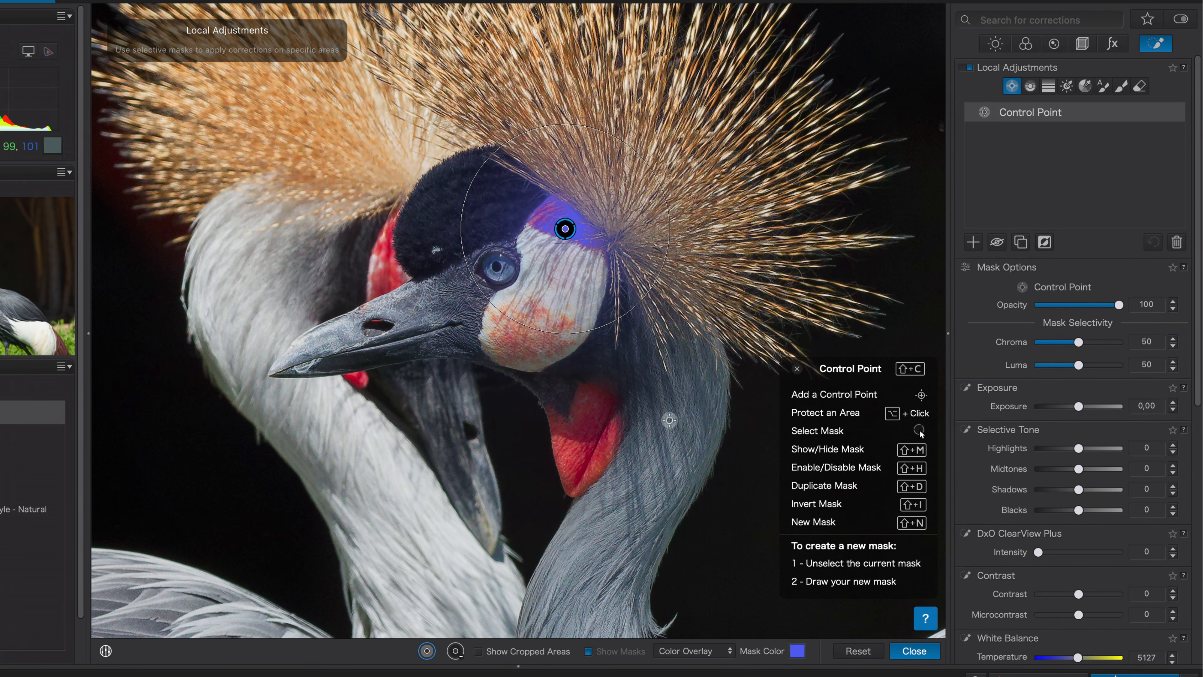
drag(598, 326, 659, 618)
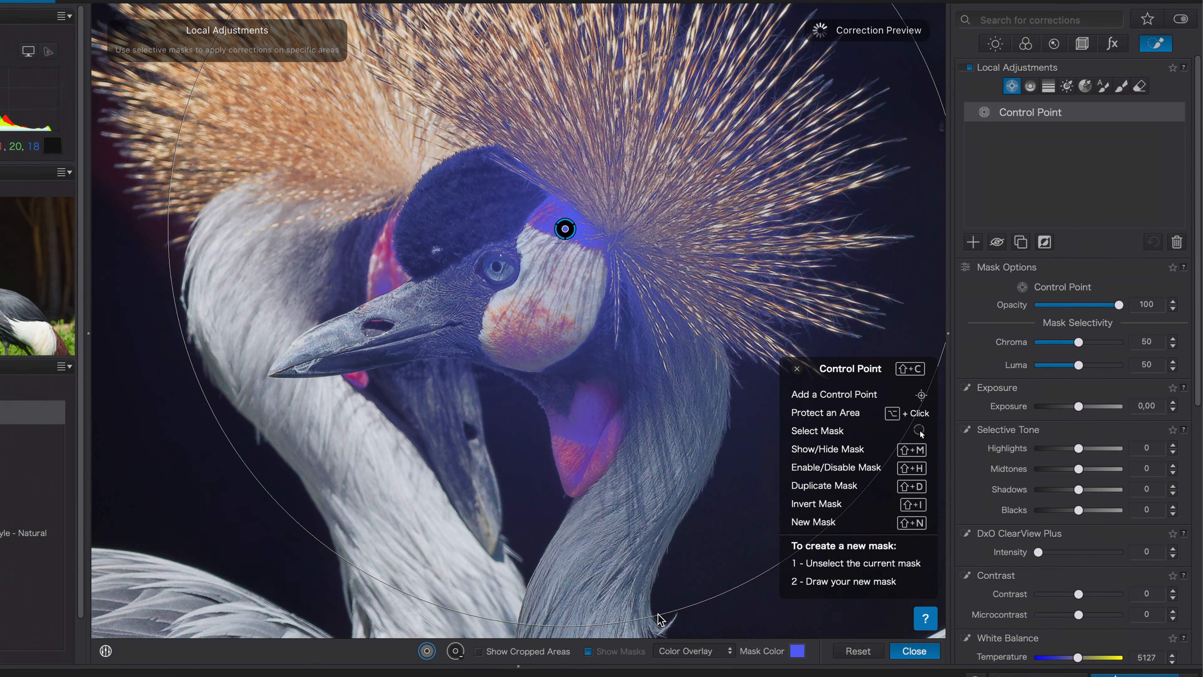
- Check the control point's mask in Black & White, shrink its radius around the red head patch, and return to Color Overlay
click(689, 651)
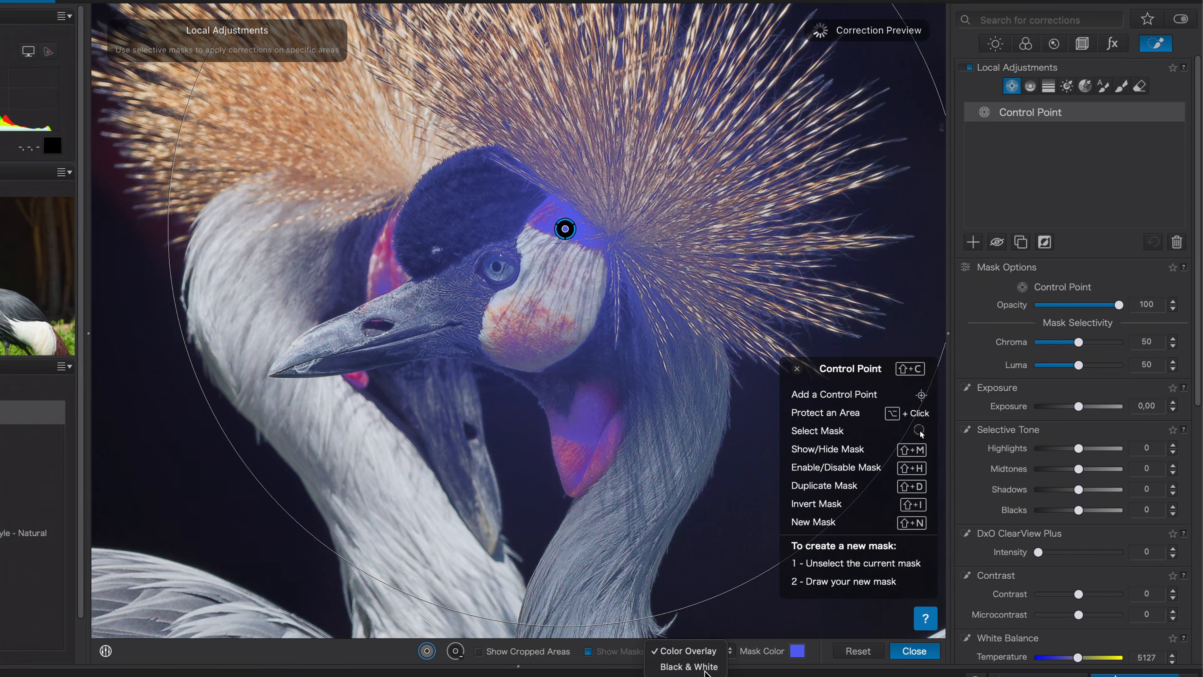
click(700, 667)
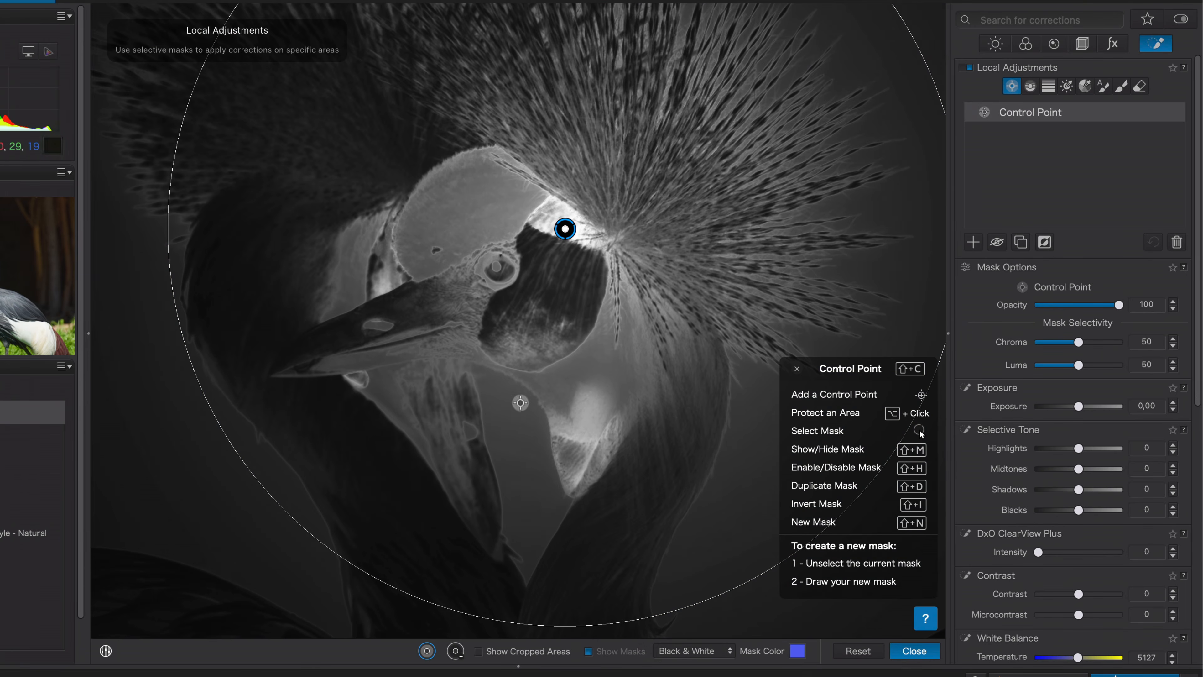
drag(725, 592, 585, 289)
click(677, 650)
click(677, 635)
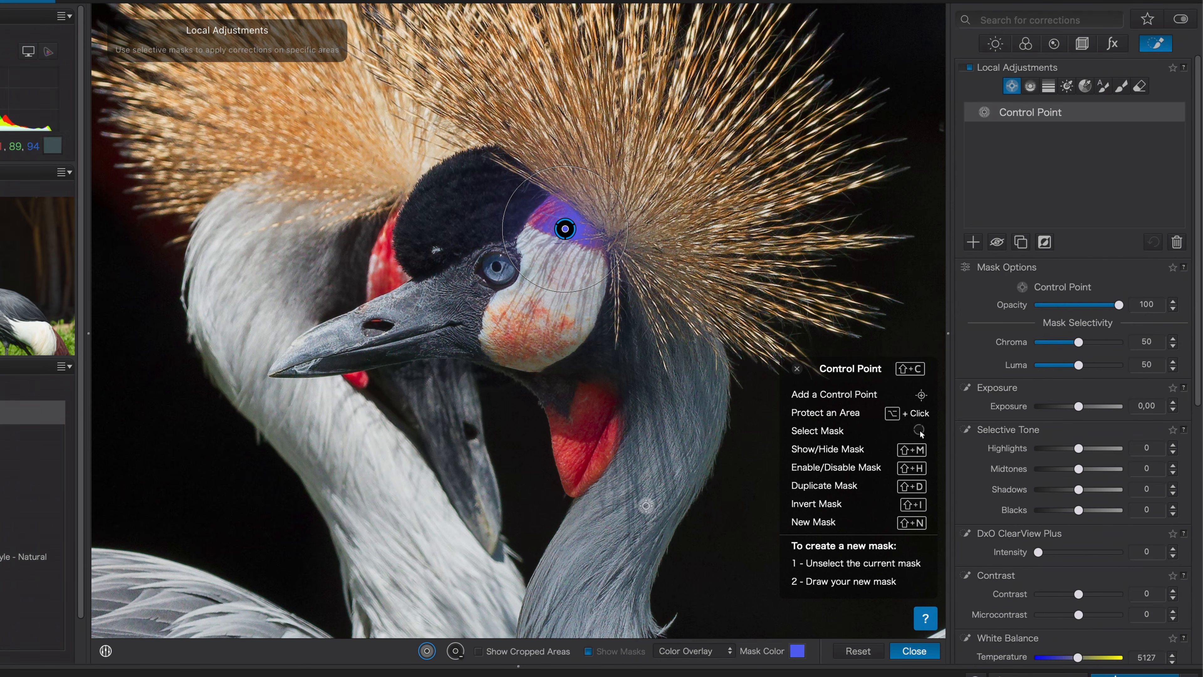
- Add control points on the front crane's red throat and the rear crane's two red areas, and display the mask in Black & White
click(586, 437)
click(391, 276)
click(359, 378)
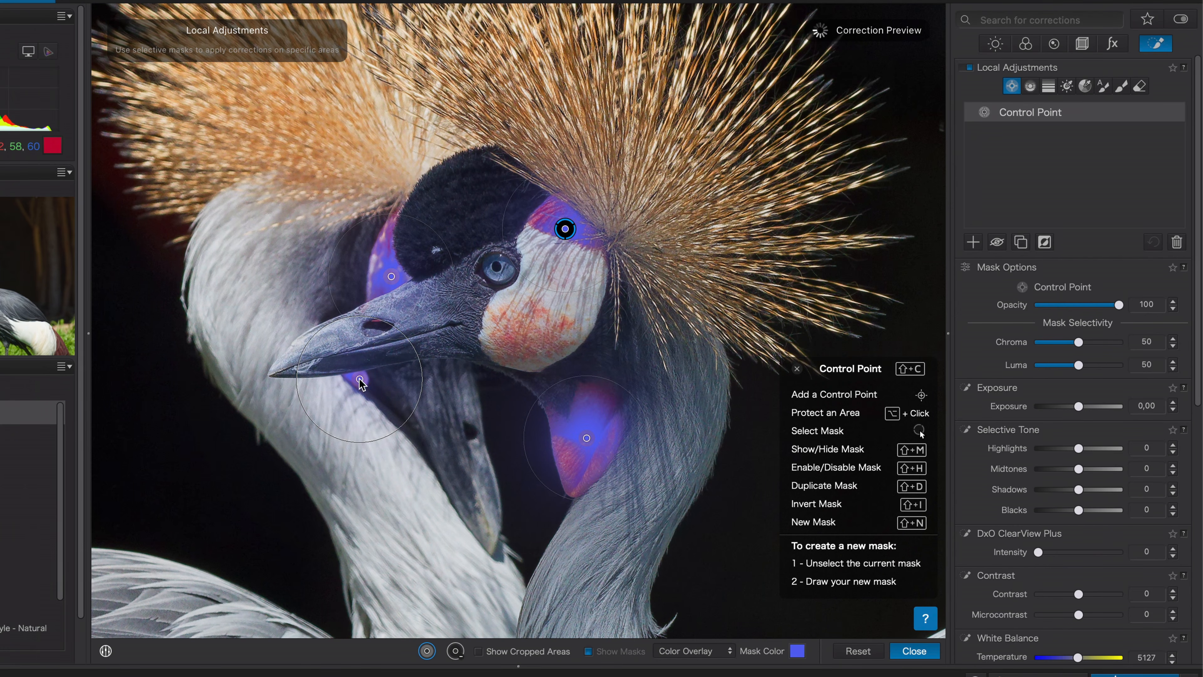
click(689, 657)
click(698, 664)
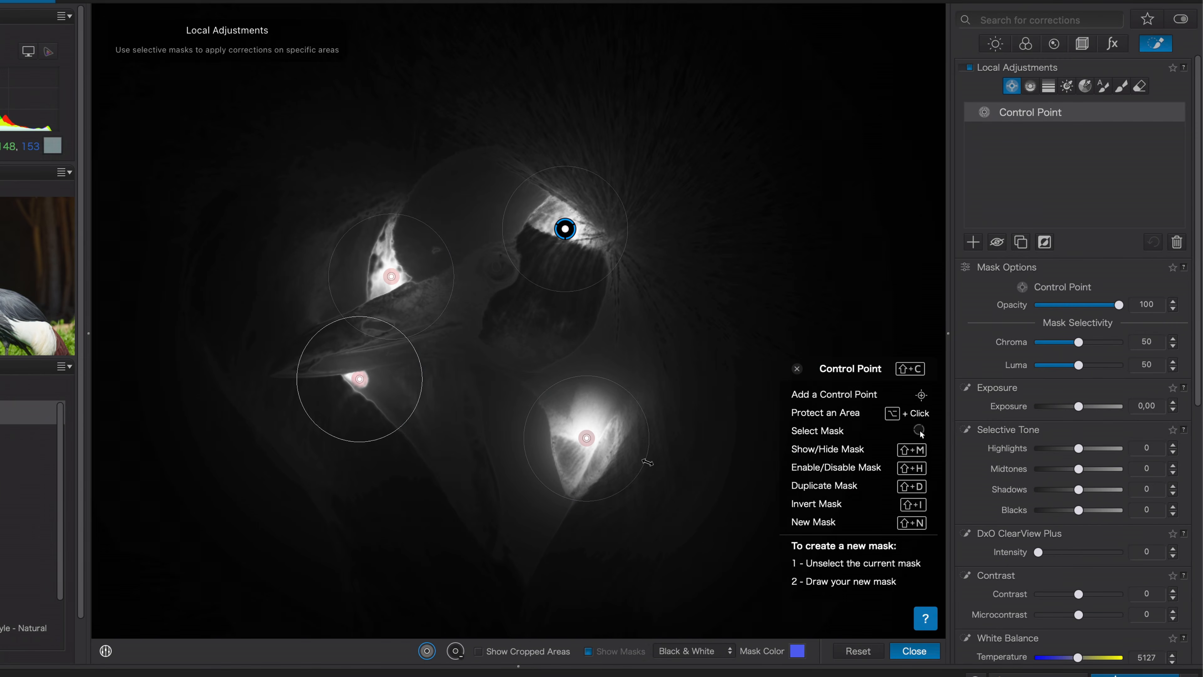
- Enlarge the radii of the control points on the front crane's throat and head patch and the rear crane's upper red patch
drag(647, 461, 664, 468)
drag(616, 266, 631, 277)
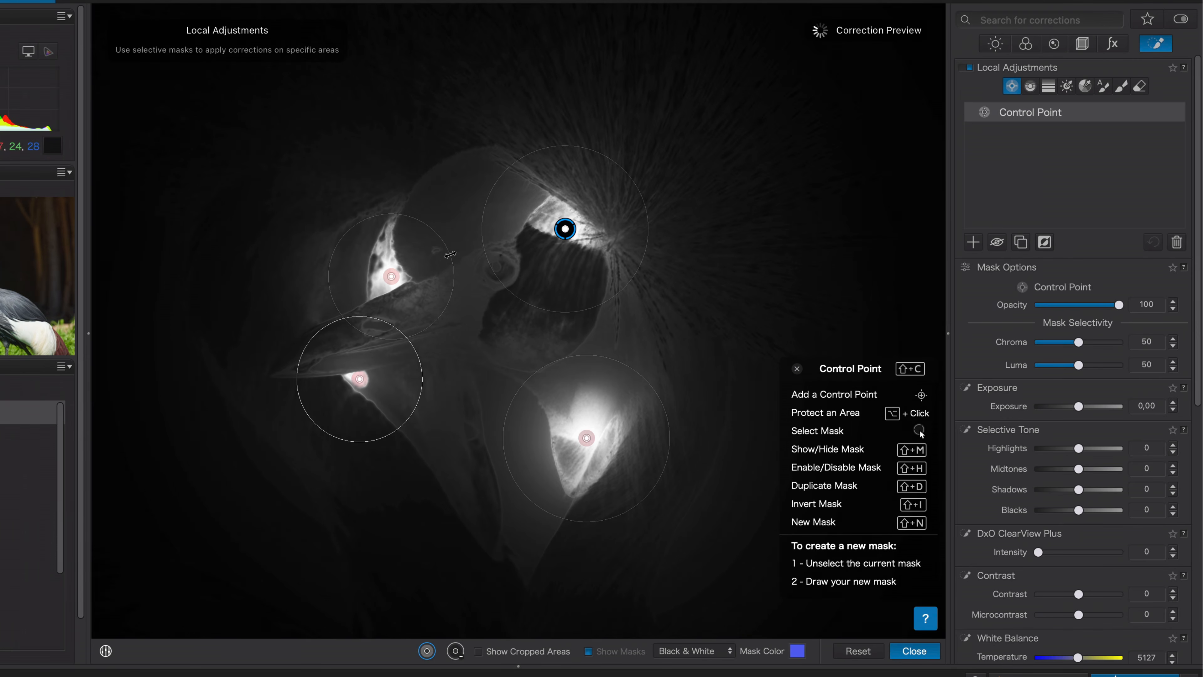
drag(452, 255, 461, 259)
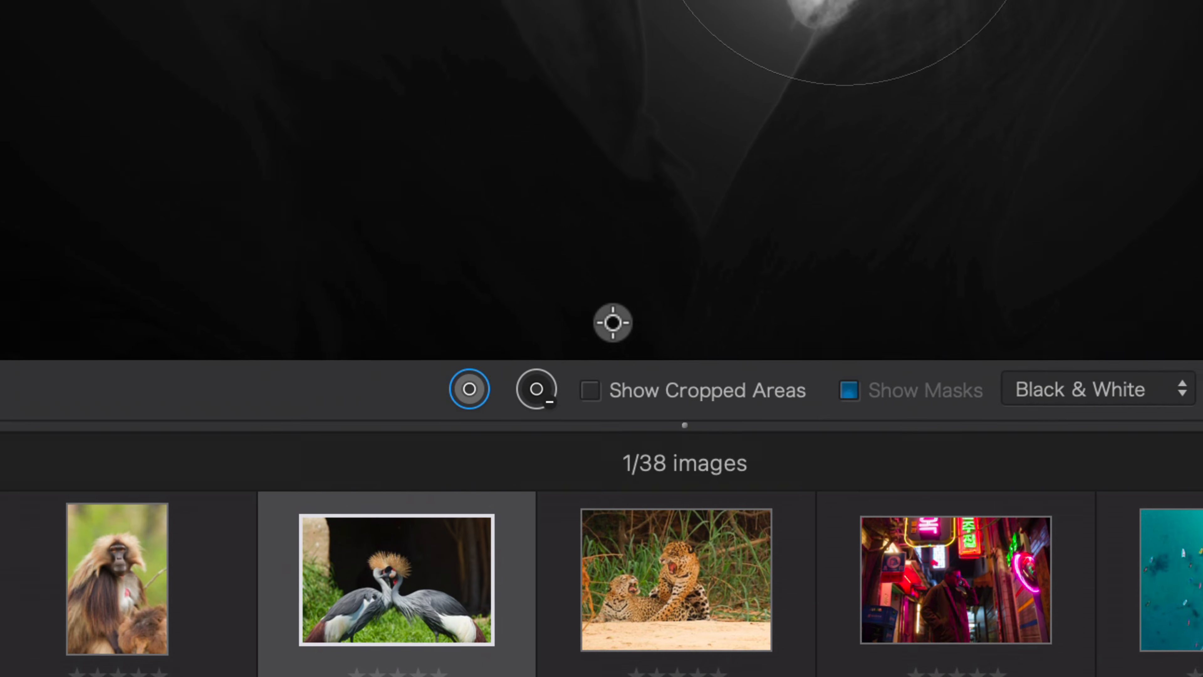
- Protect the front crane's dark crown, nape, neck and beak with four large negative control points, and adjust the mask's exposure
click(463, 650)
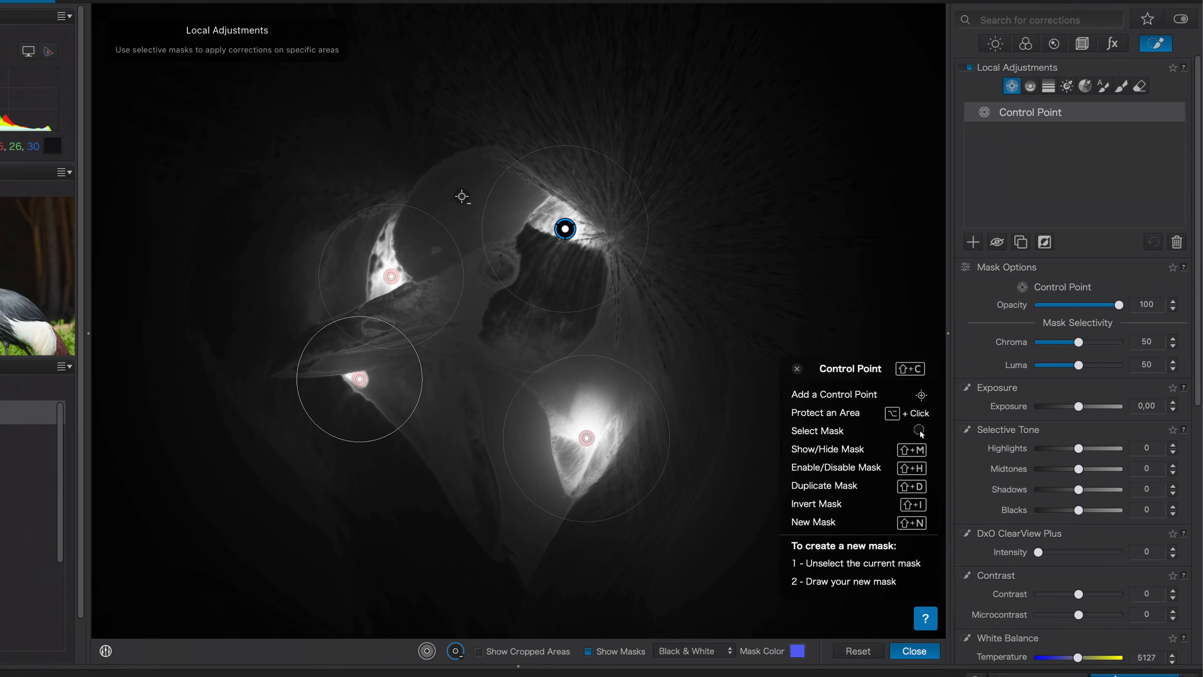
click(462, 196)
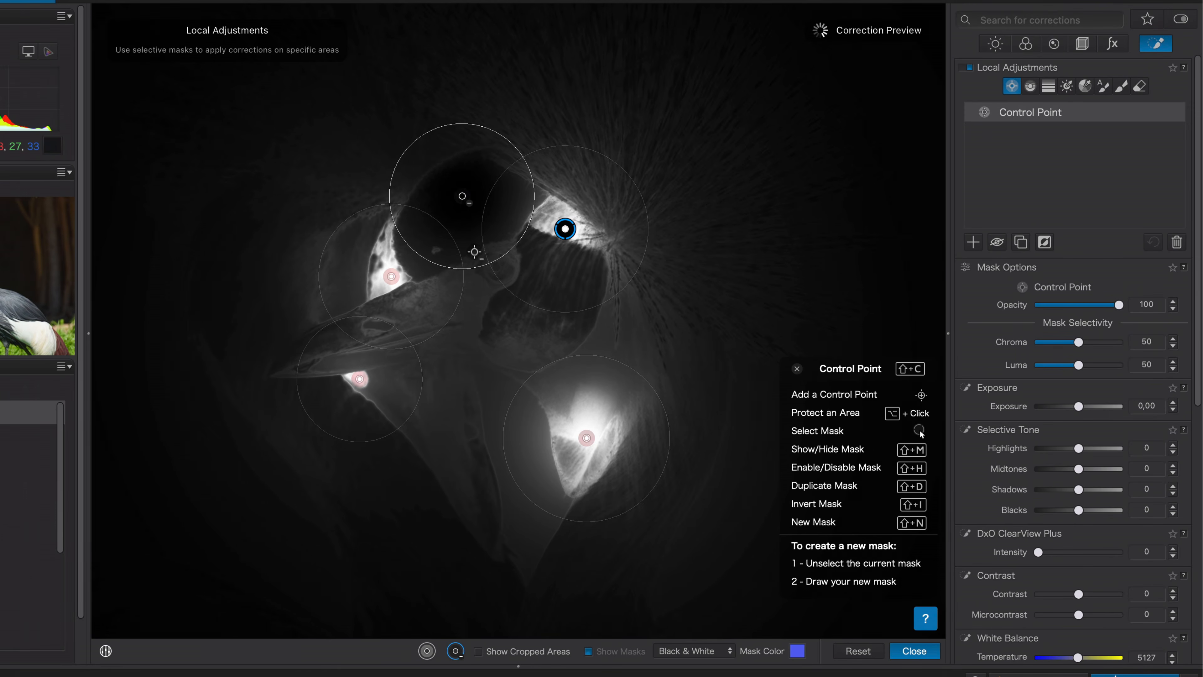
drag(478, 266, 488, 295)
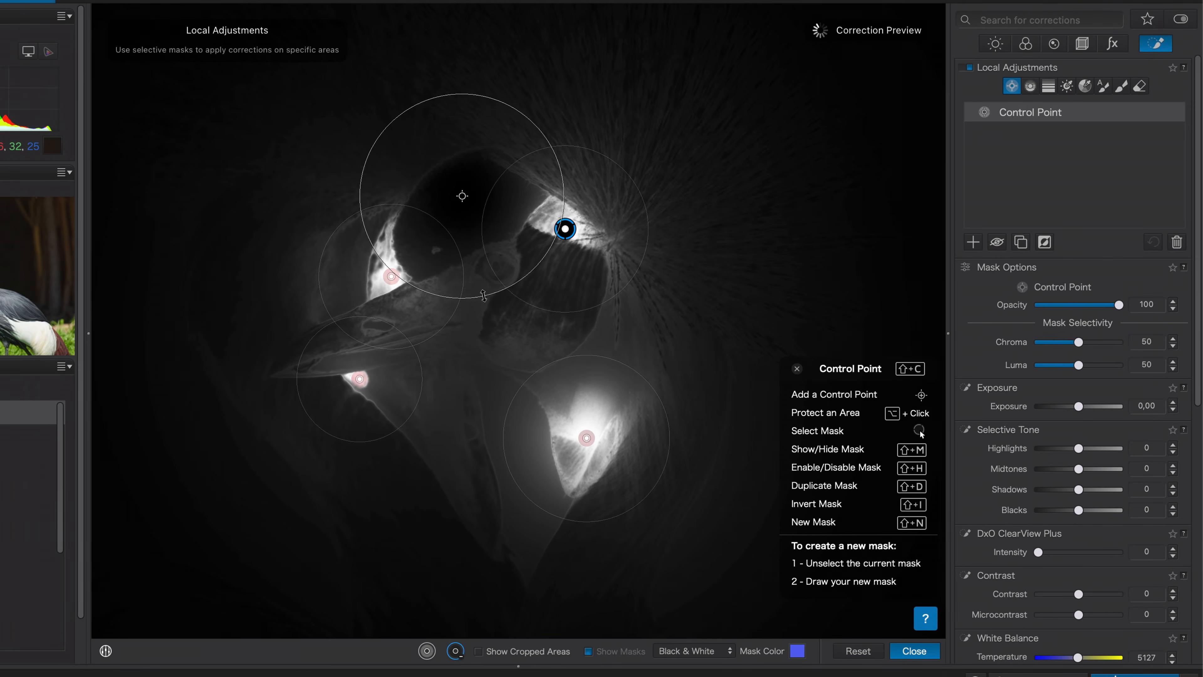
alt+click(625, 336)
alt+click(488, 377)
alt+click(399, 313)
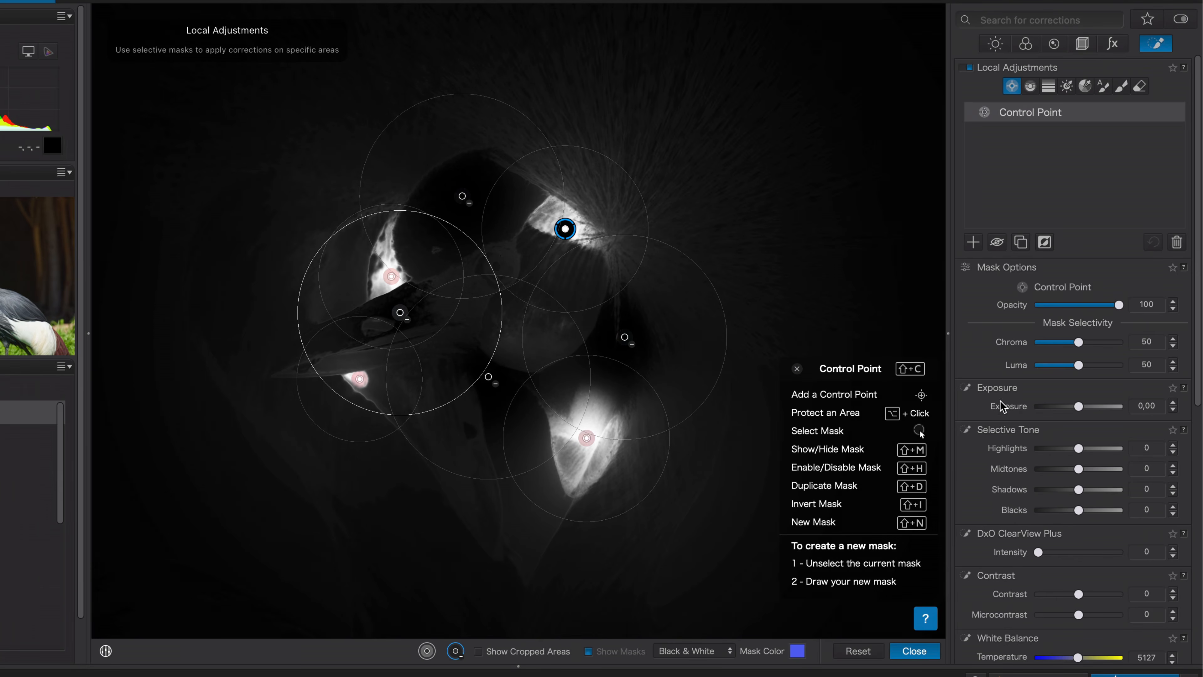
mouse_move(1081, 406)
mouse_down()
mouse_move(1091, 407)
mouse_move(1080, 406)
mouse_up()
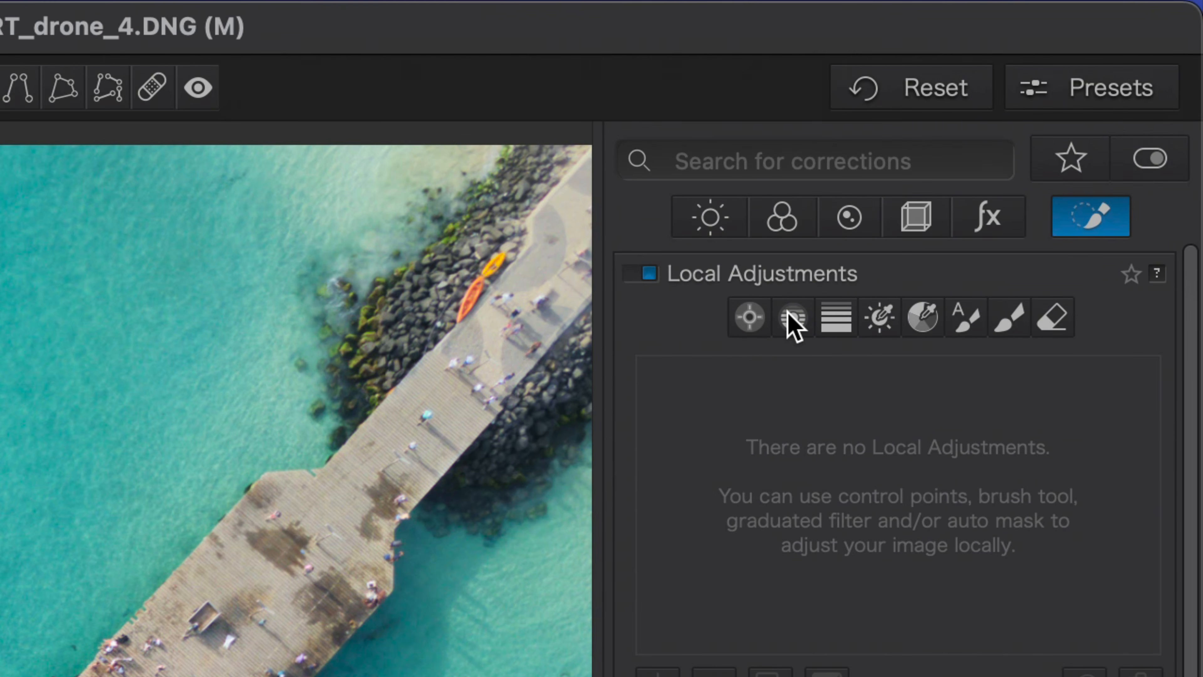
- Create a Control Line on the drone photo from the lower-left water toward the pier, using the lower-left water as the reference area
click(1029, 86)
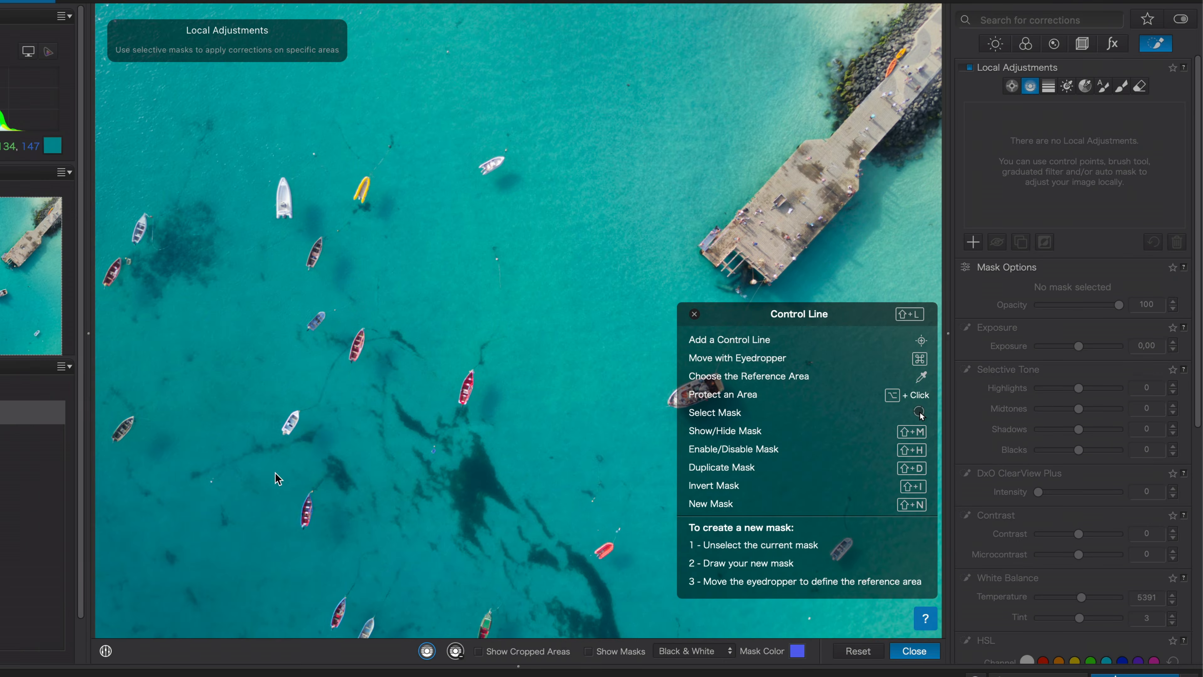
drag(275, 473, 583, 175)
drag(280, 457, 204, 526)
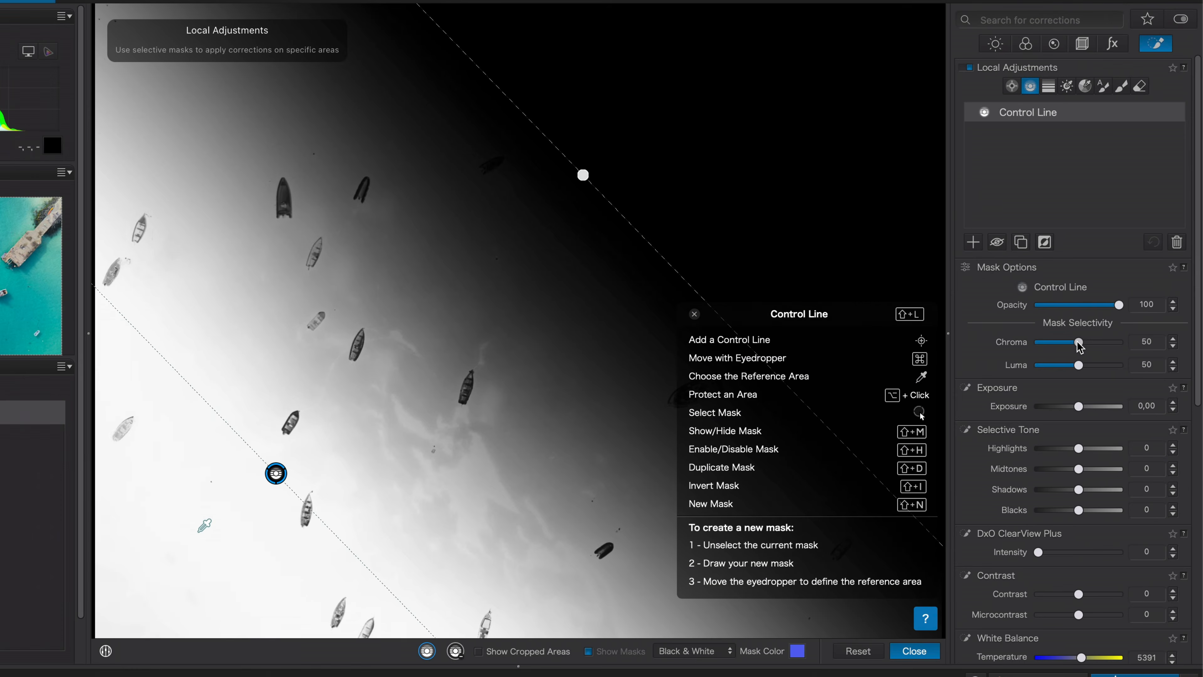
- Set the Control Line's chroma selectivity to 100 and then to 70, and its luma selectivity to 1
drag(908, 284, 913, 285)
drag(1083, 347, 1132, 345)
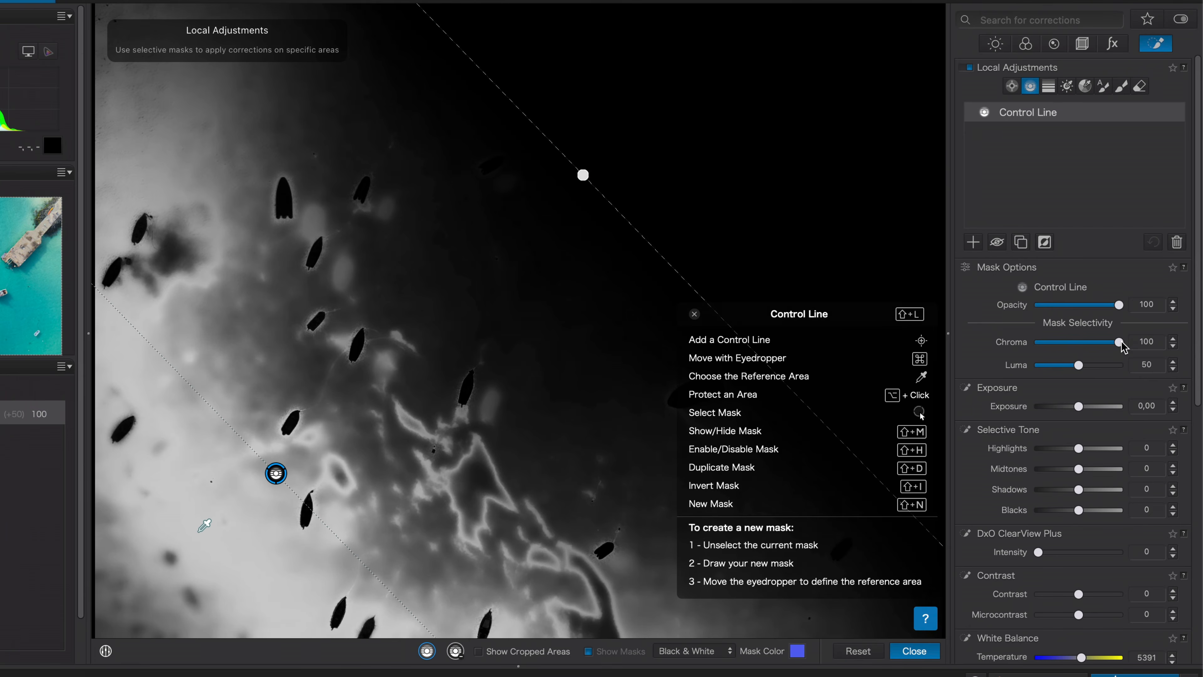
drag(1120, 346, 1037, 366)
- Set the Control Line's exposure to -1,01 and its HSL saturation to 57
drag(1078, 410, 1074, 410)
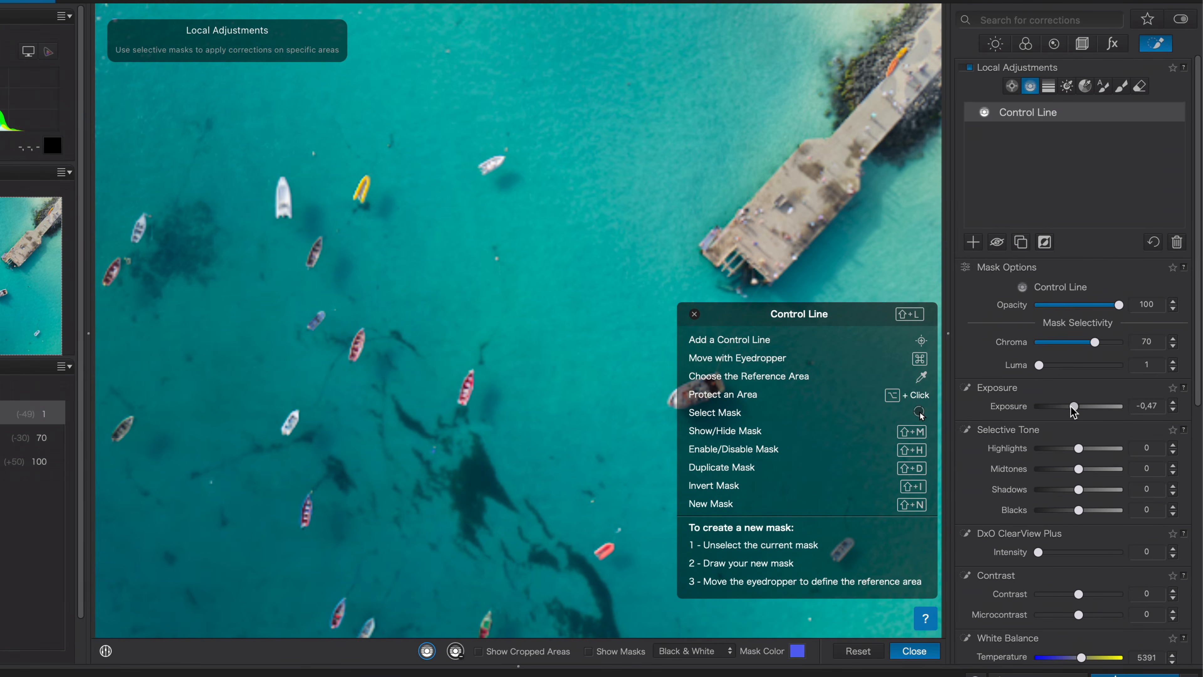
drag(1063, 407, 1068, 409)
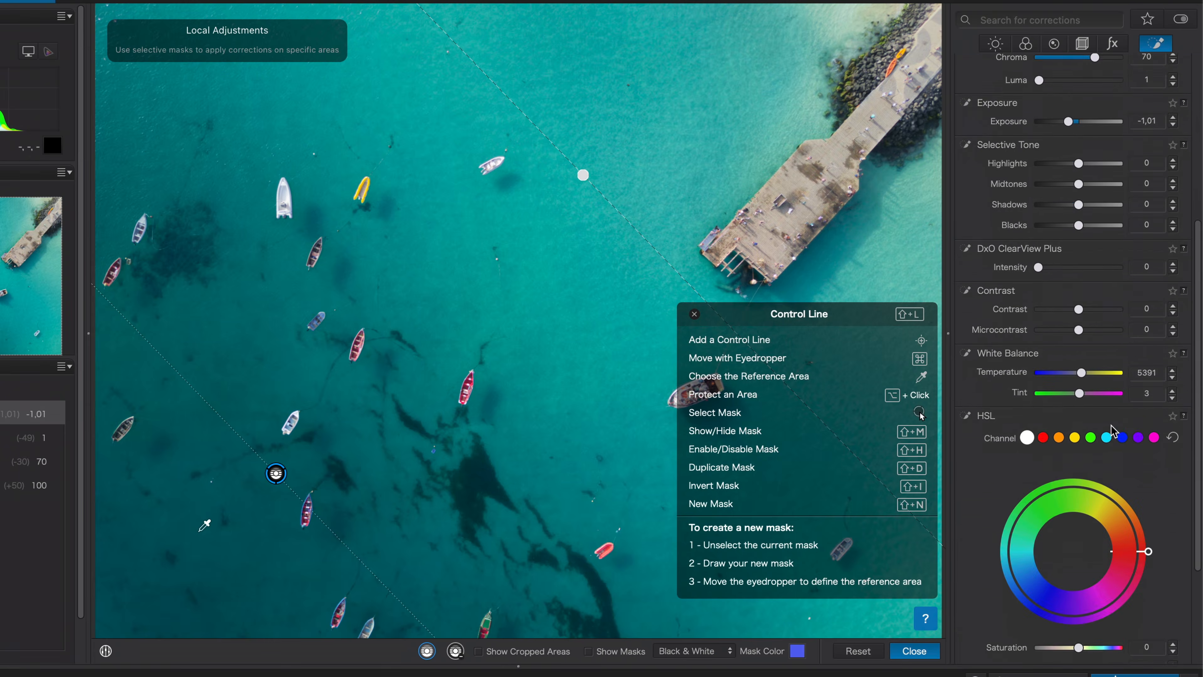
scroll(1083, 495, down, 5)
drag(1079, 497, 1102, 505)
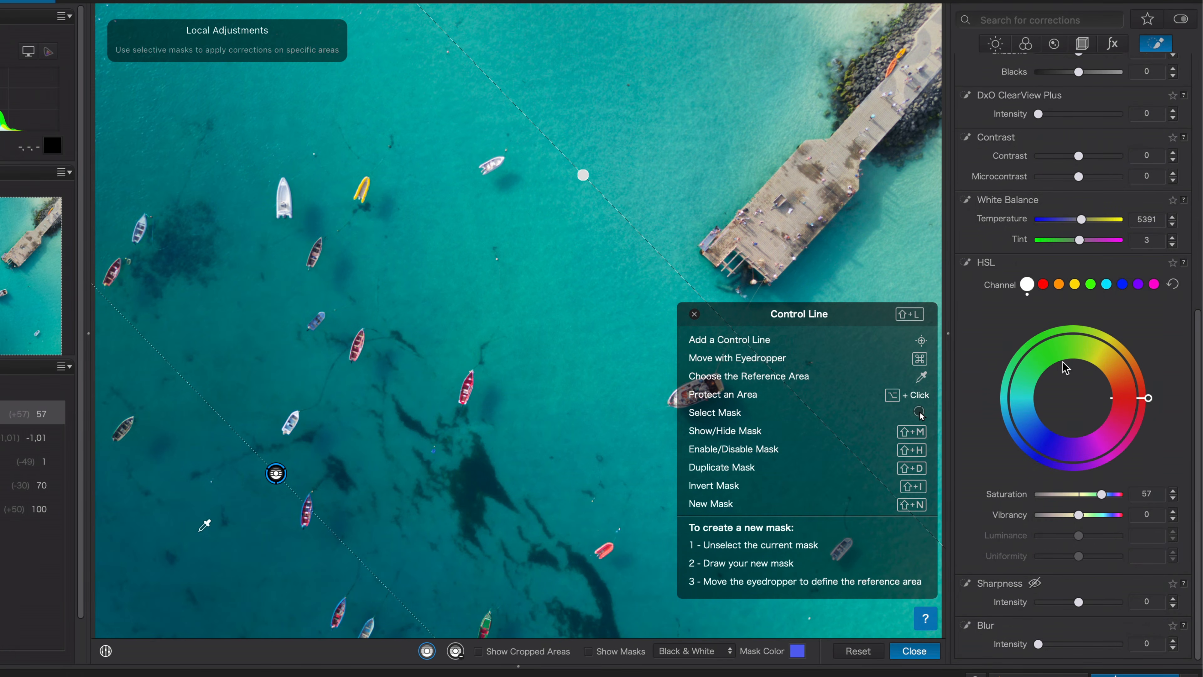
- Set the Control Line's white balance temperature to 4528 and reduce the mask's opacity
scroll(1064, 367, up, 2)
drag(1080, 269, 1070, 266)
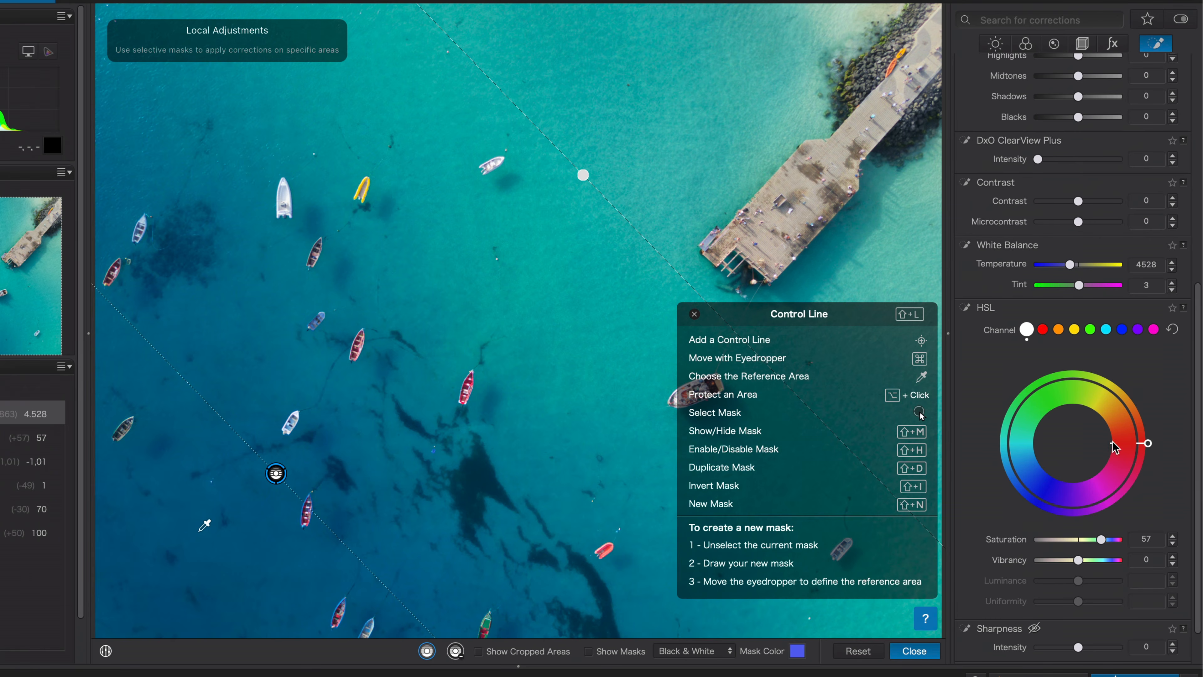
scroll(1072, 265, up, 10)
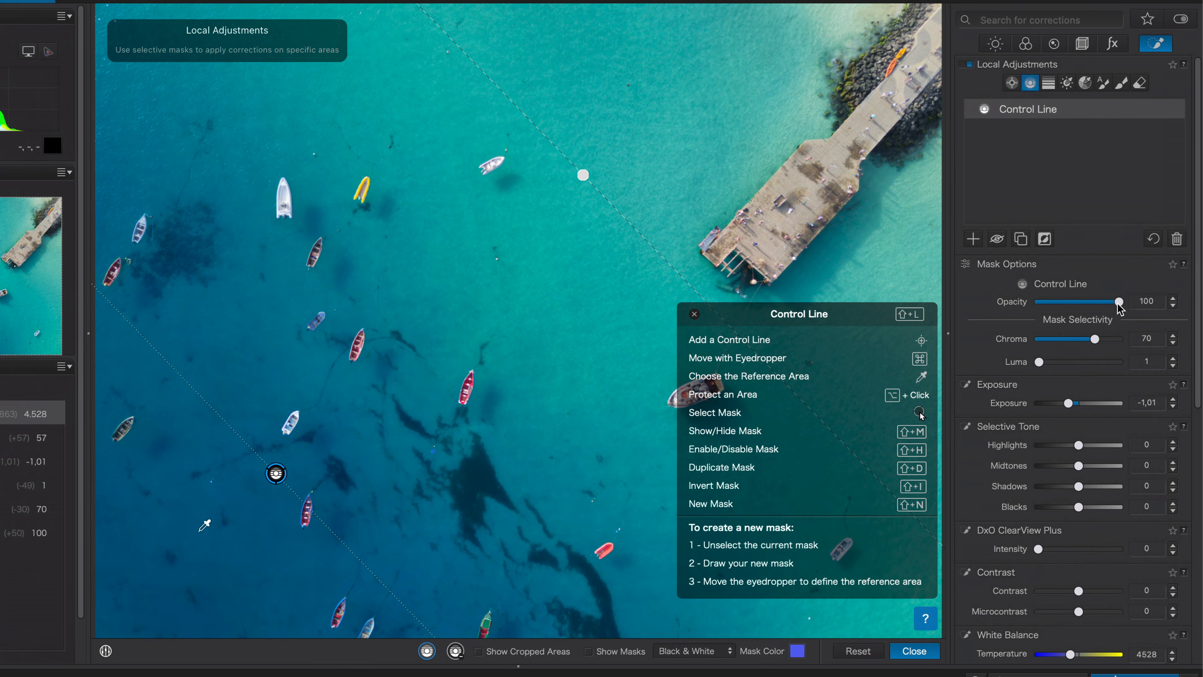
drag(1118, 303, 1090, 305)
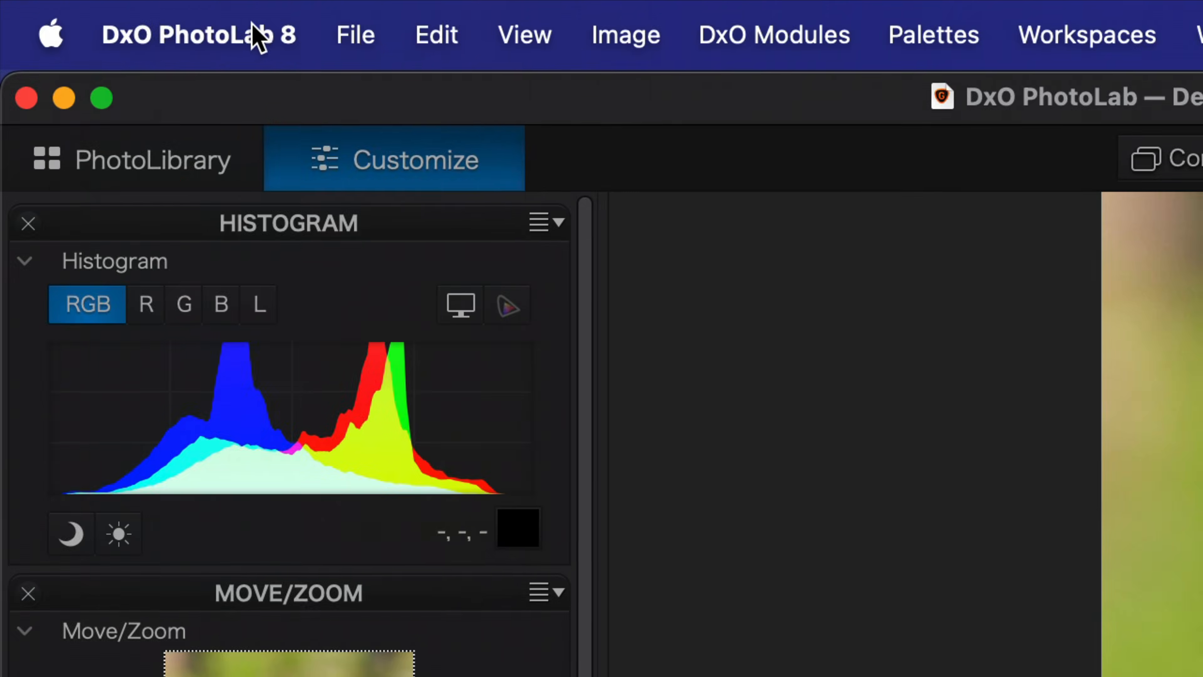
- Change the viewer's background color to a lighter grey in the application's display settings
click(95, 13)
click(190, 372)
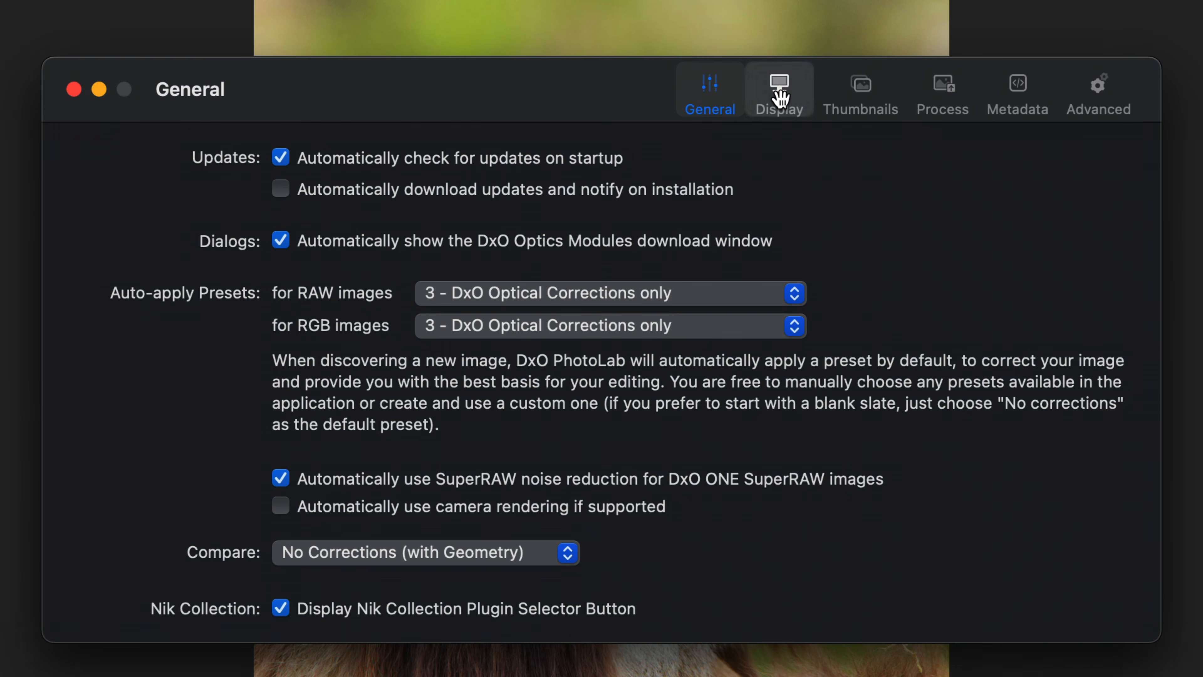
click(779, 97)
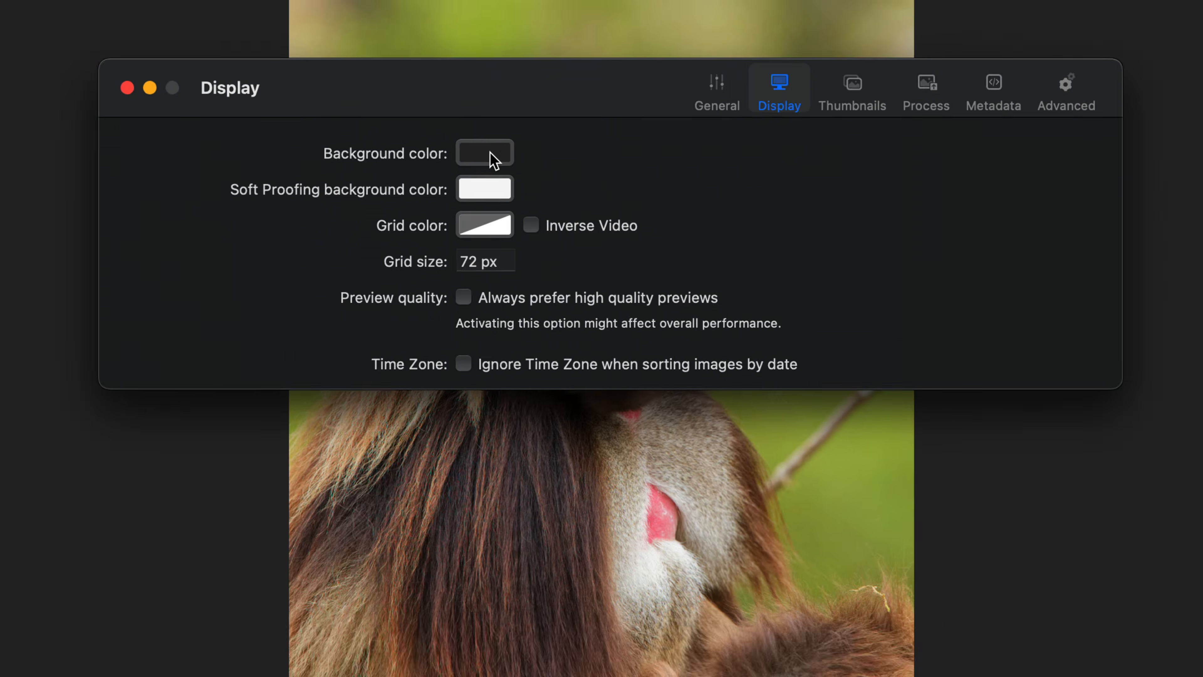
click(492, 156)
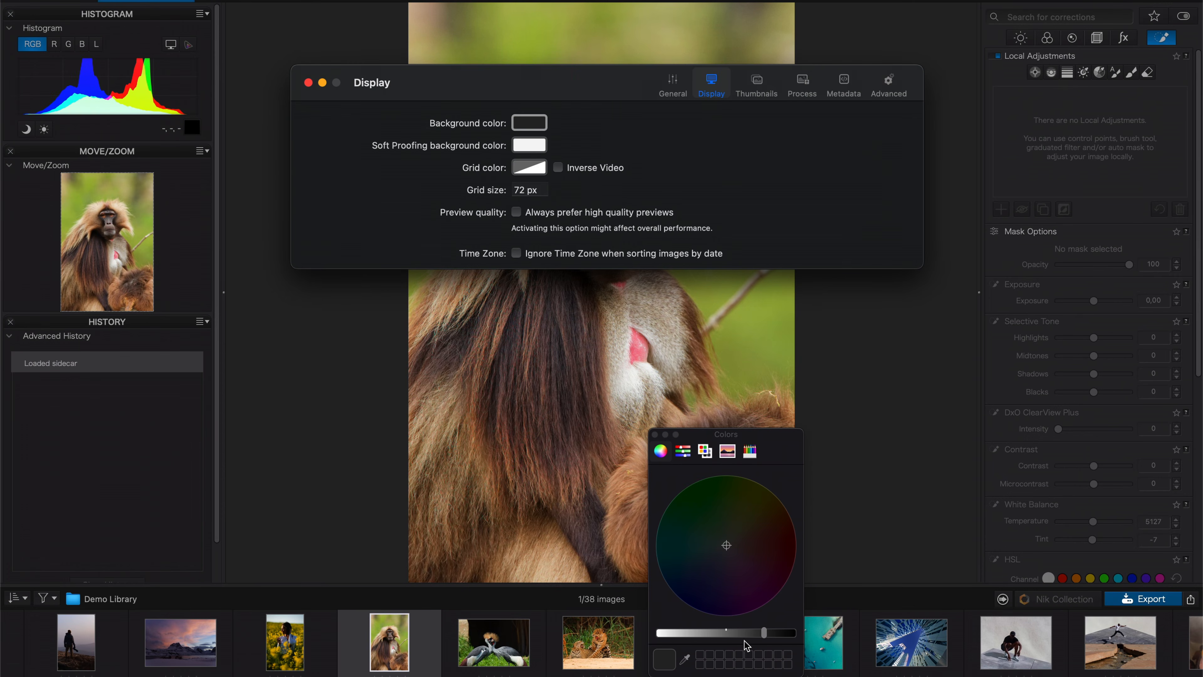
mouse_move(745, 633)
mouse_down()
mouse_move(701, 634)
mouse_move(786, 628)
mouse_move(699, 625)
mouse_move(738, 624)
mouse_up()
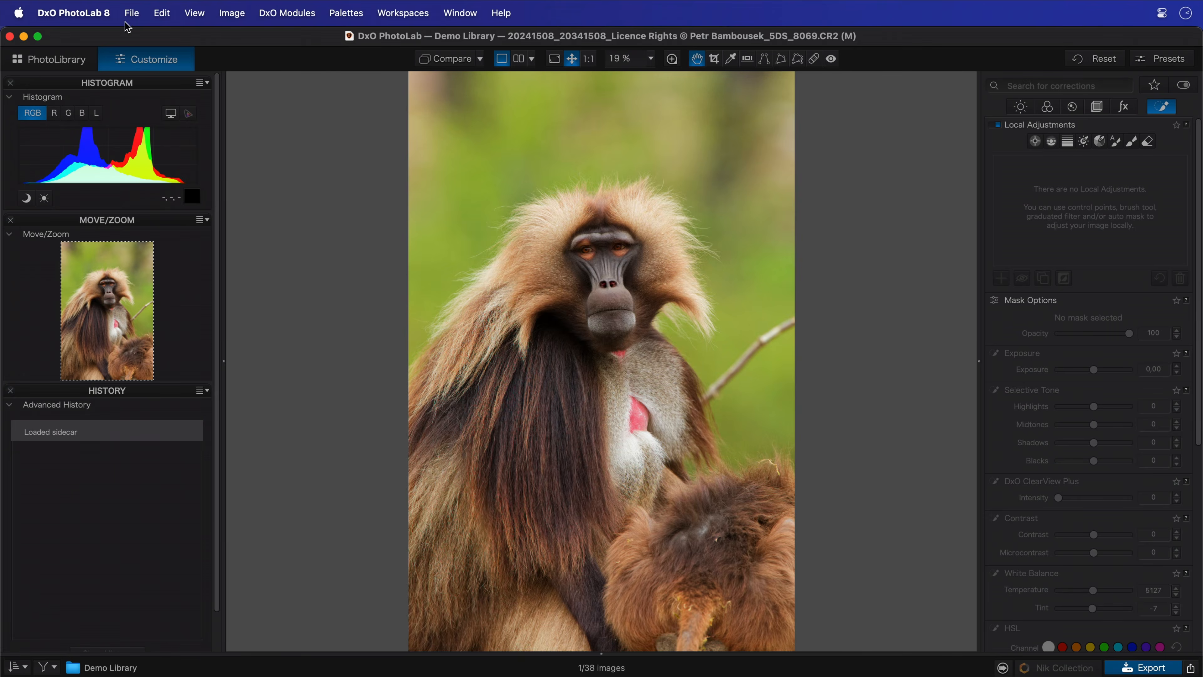
- Examine the presets, including the Atmospheres group, available for automatic application to RAW images in the general settings
click(90, 13)
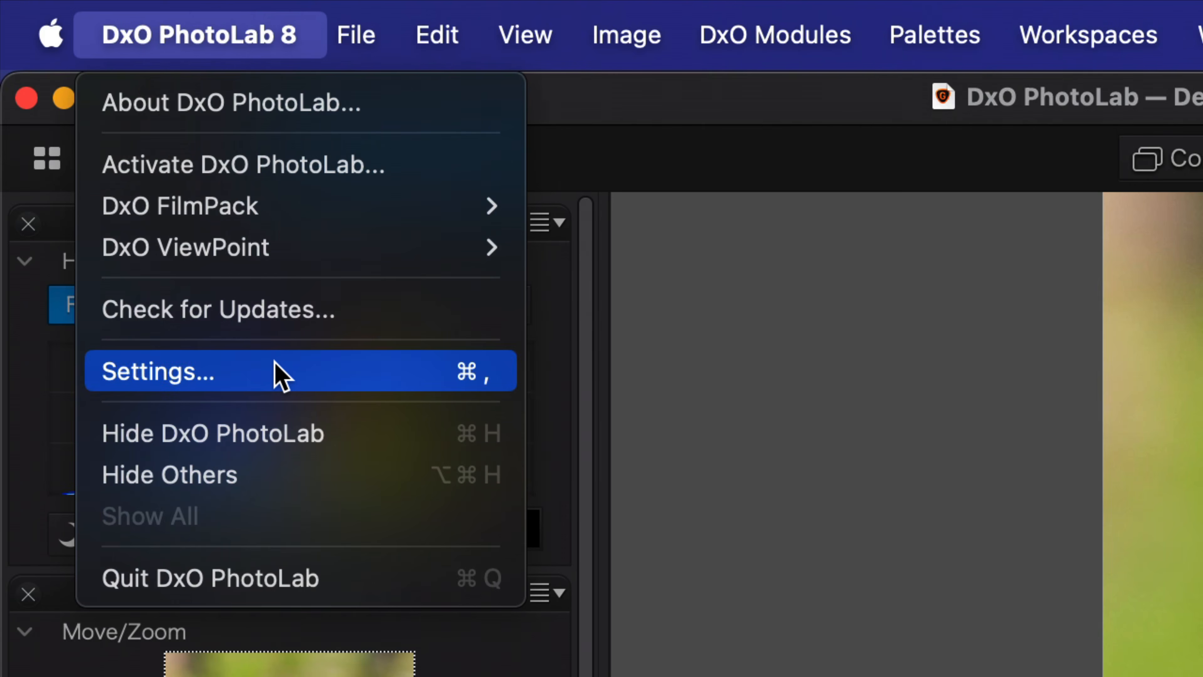
click(276, 364)
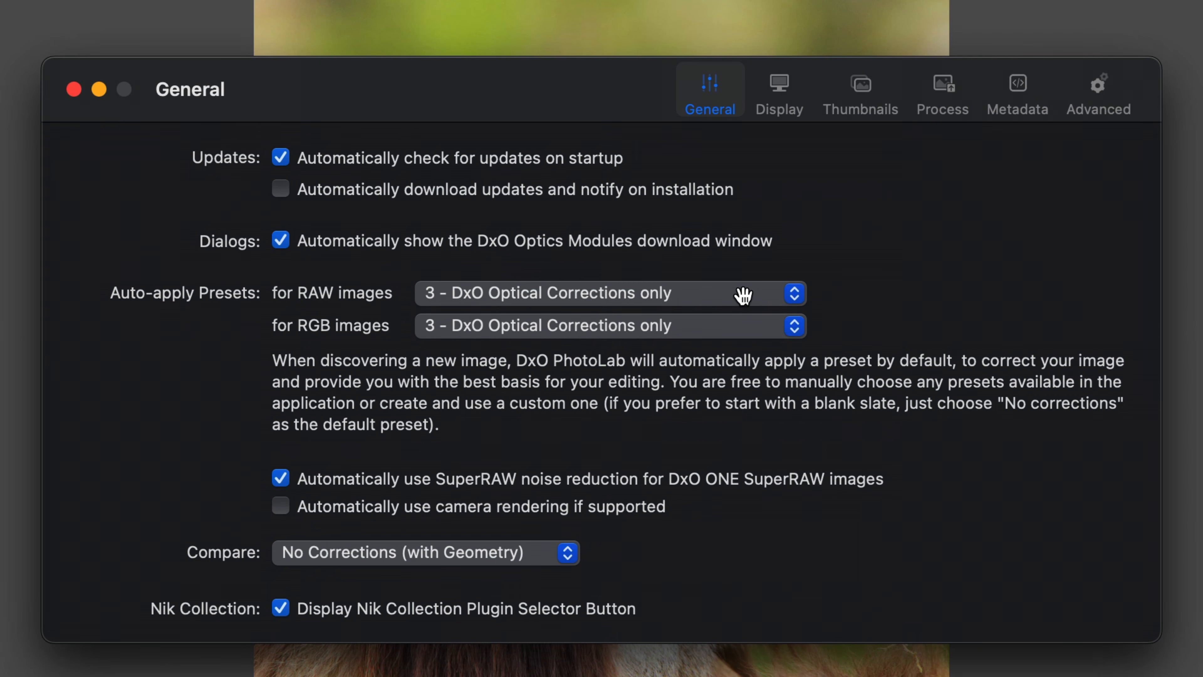
click(744, 297)
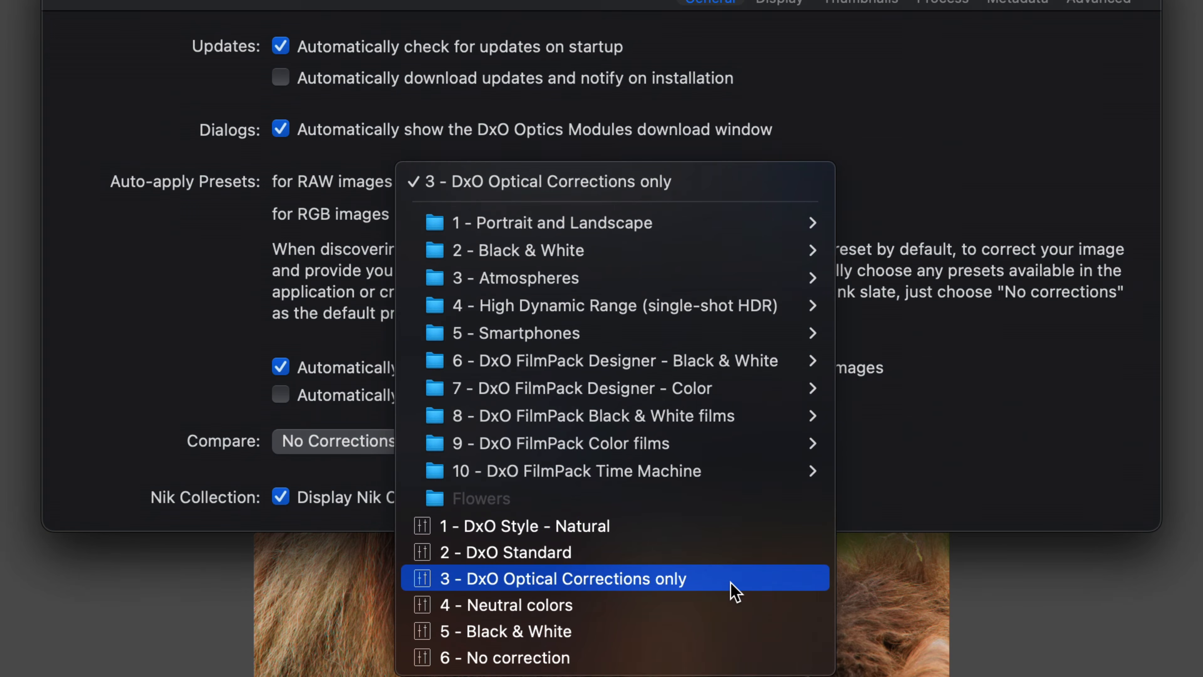
mouse_move(652, 279)
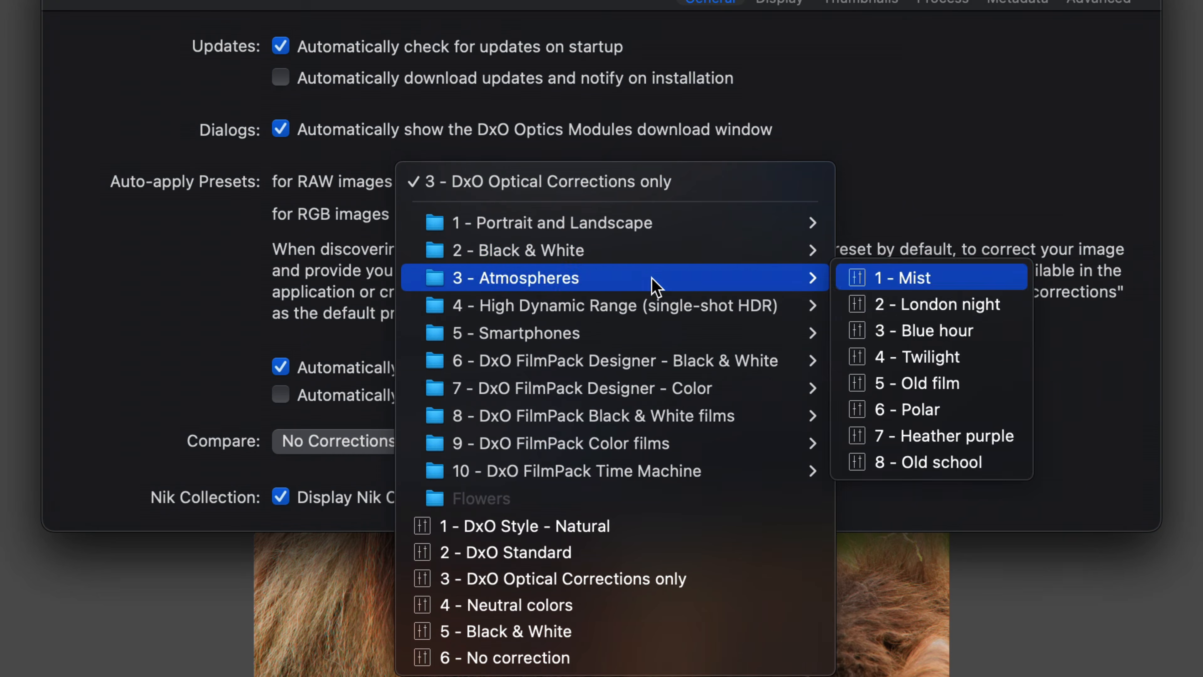
mouse_move(654, 333)
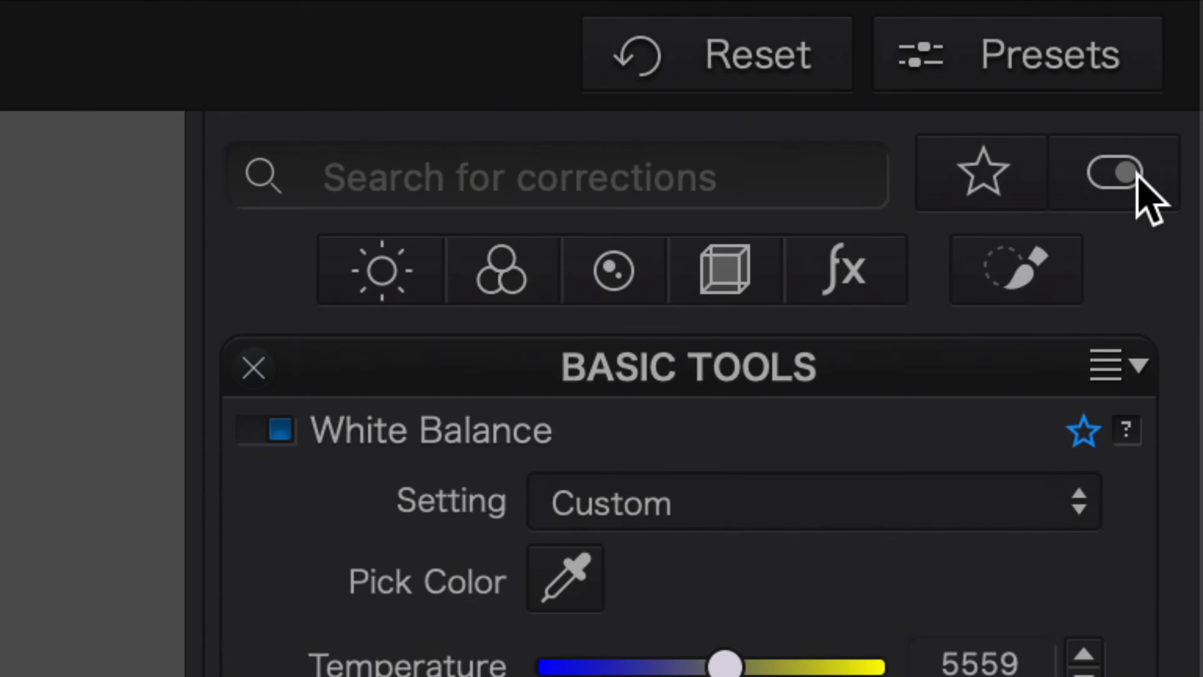
- Show only the sunset portrait's active corrections, turn off Lens Softness Compensation, and return to the full correction list
click(1184, 40)
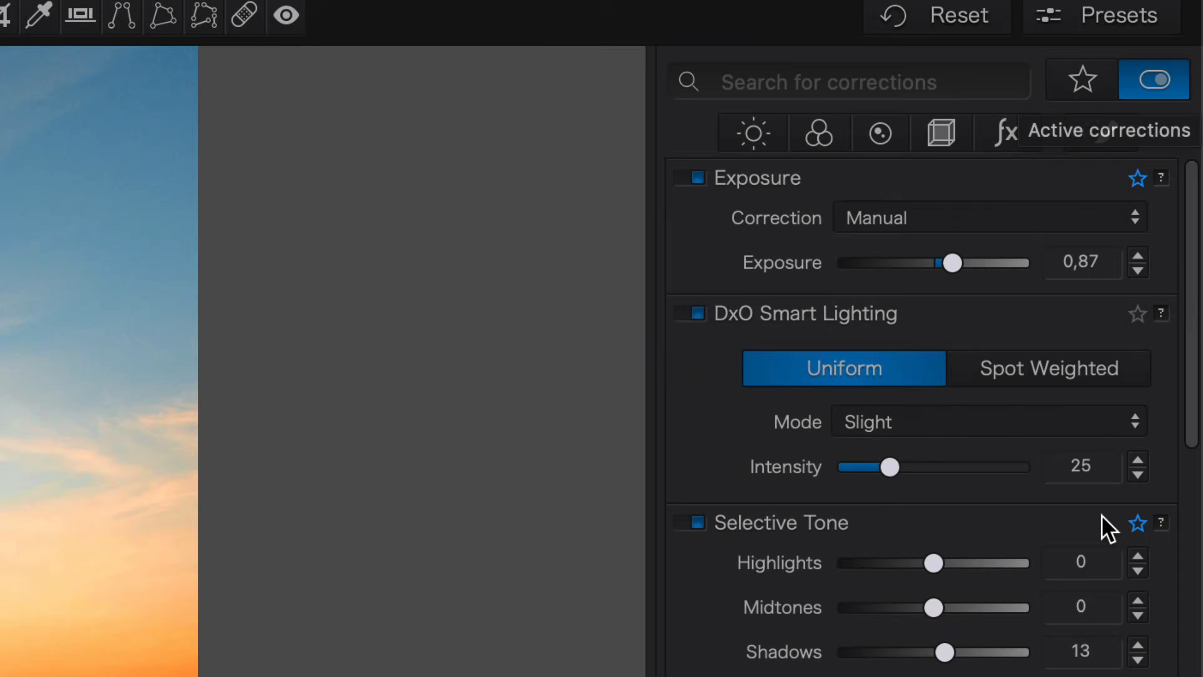
scroll(1151, 241, down, 5)
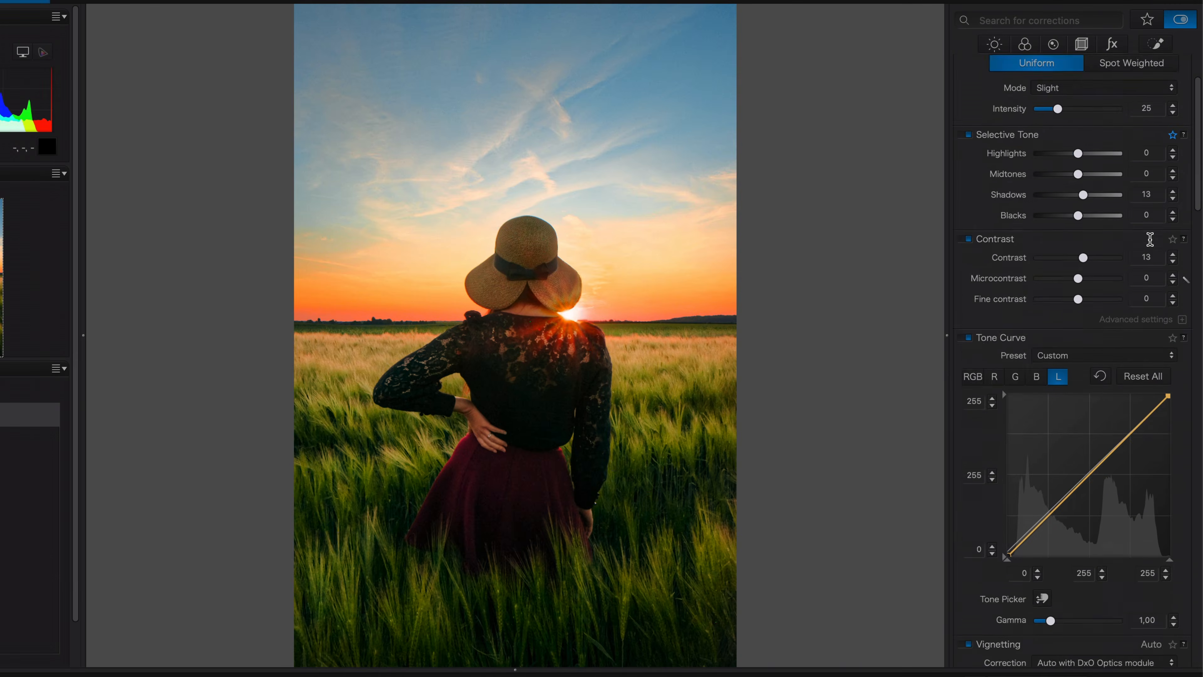
scroll(1149, 239, down, 15)
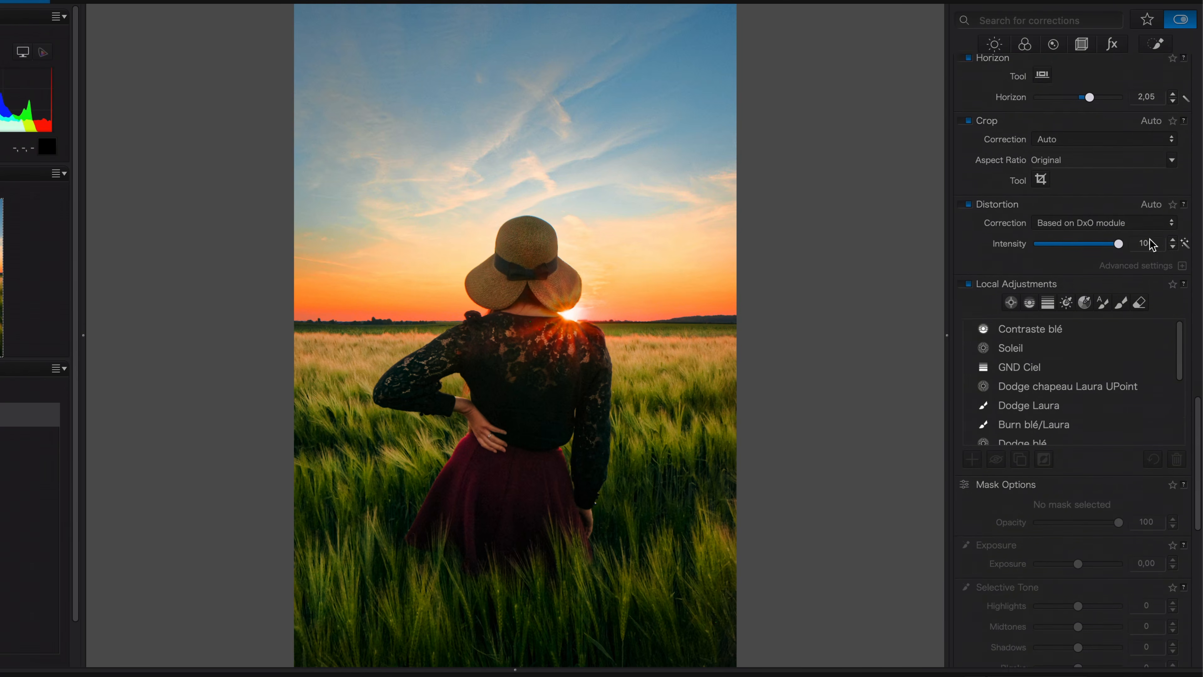
scroll(1149, 238, up, 10)
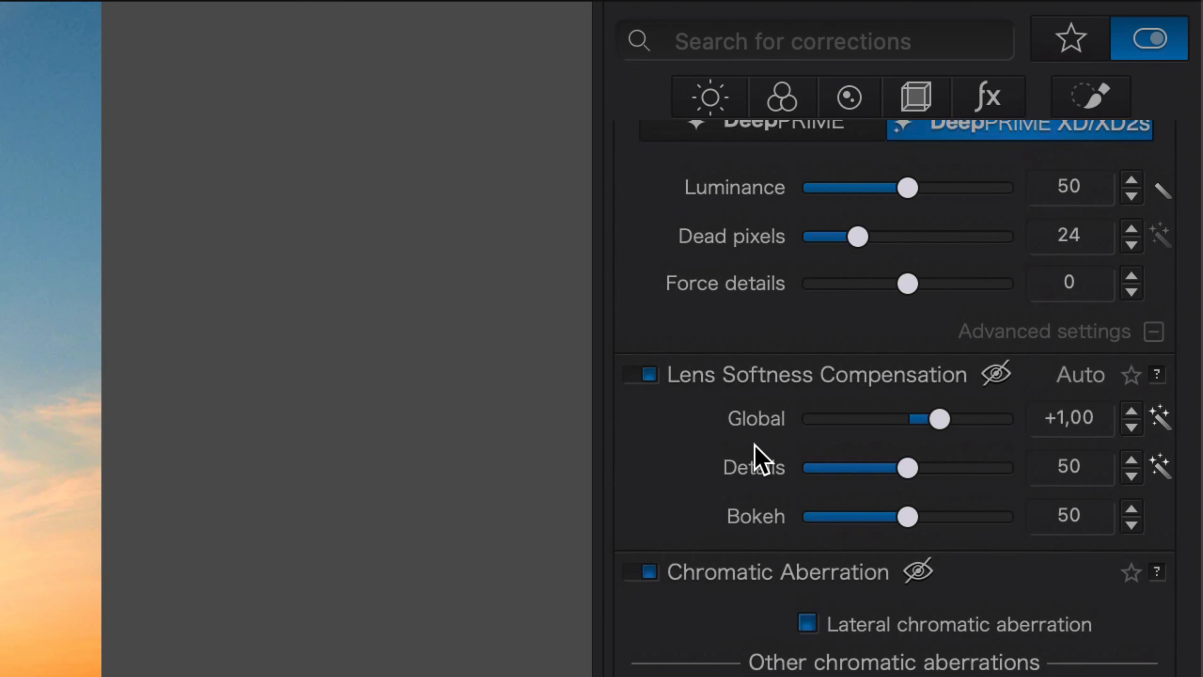
click(647, 376)
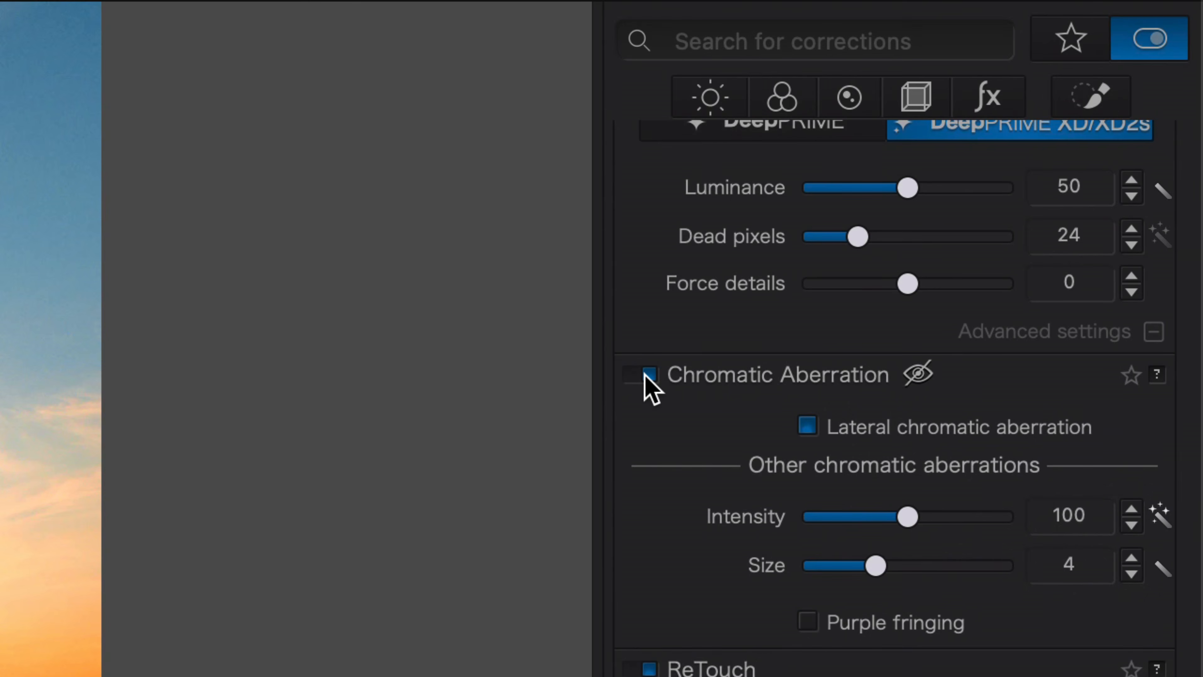
click(1155, 39)
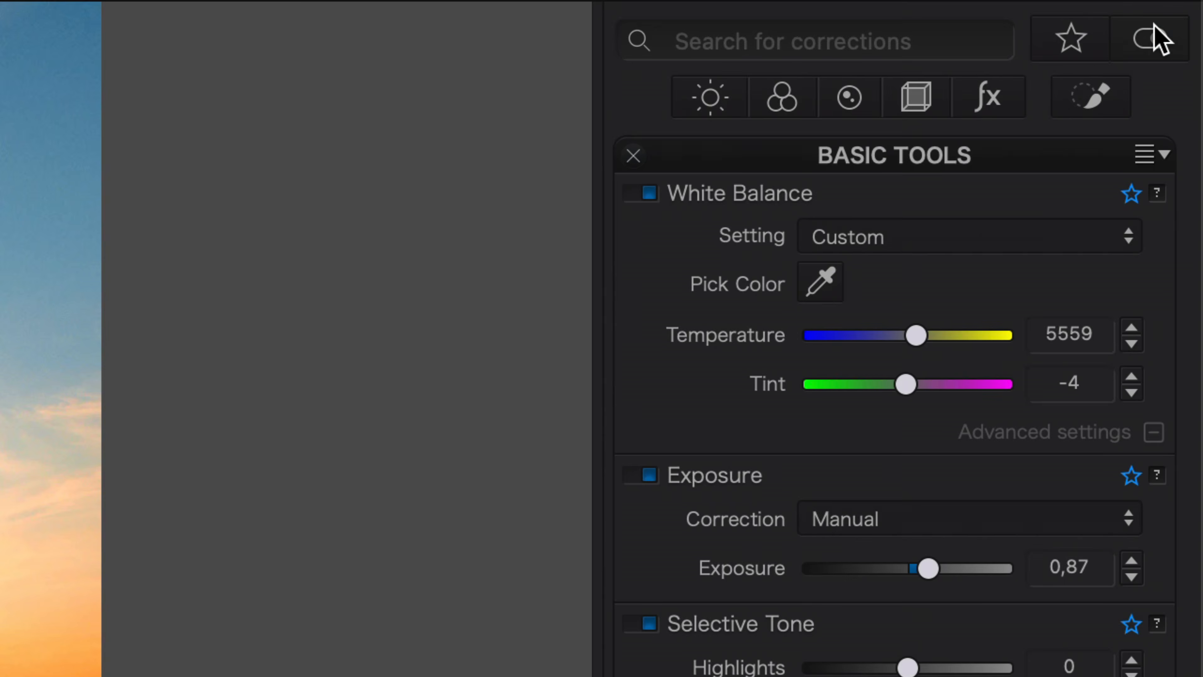
- Review only the corrections marked as favorites, and return to the full correction list
scroll(1153, 543, down, 10)
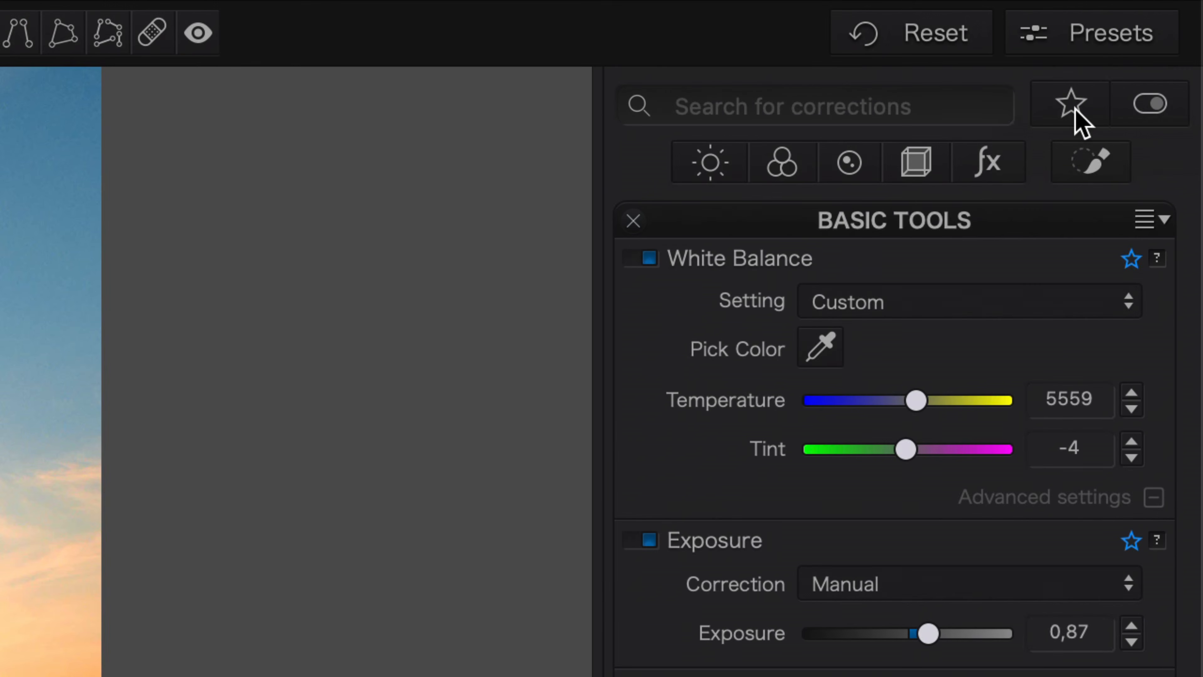
click(1076, 111)
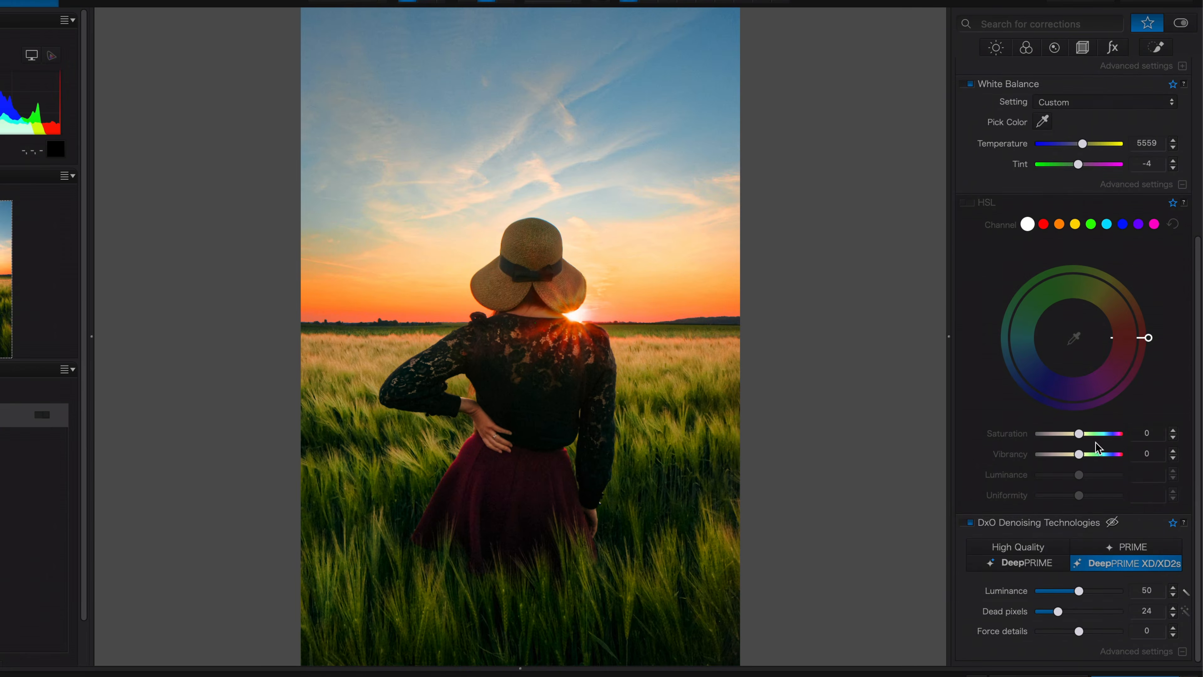
scroll(1098, 447, up, 4)
scroll(1097, 447, up, 2)
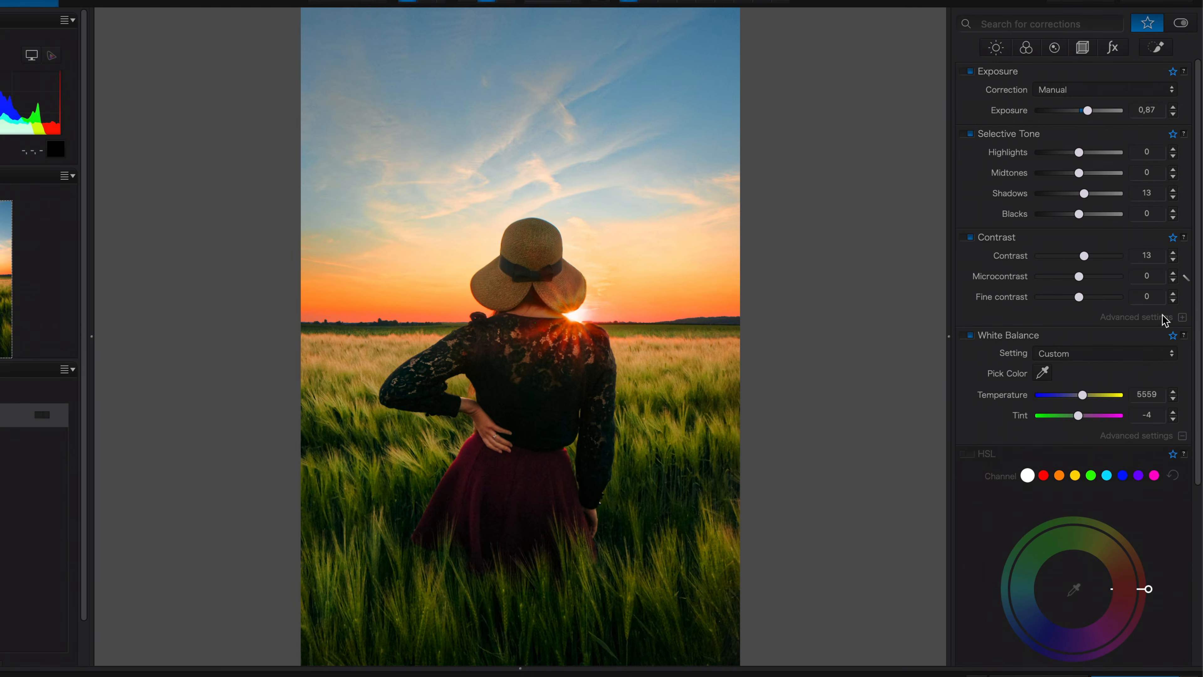
click(1147, 24)
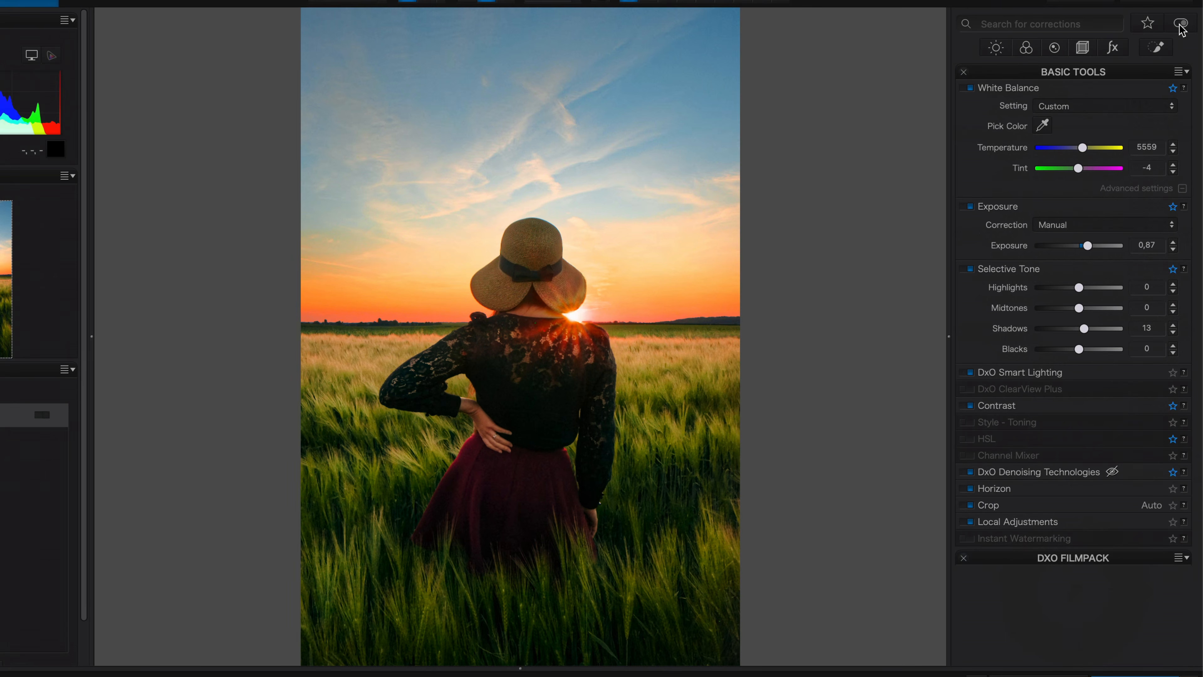
- Display the color corrections and limit them to those active on the sunset portrait
click(1025, 48)
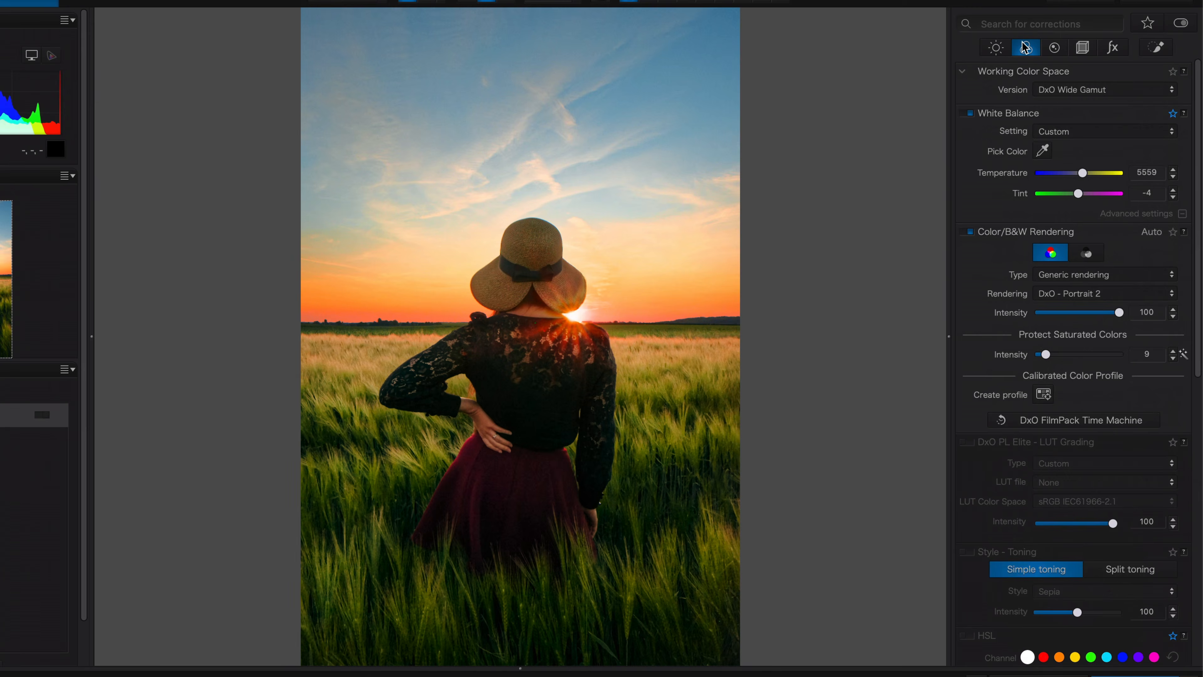
scroll(1035, 310, down, 10)
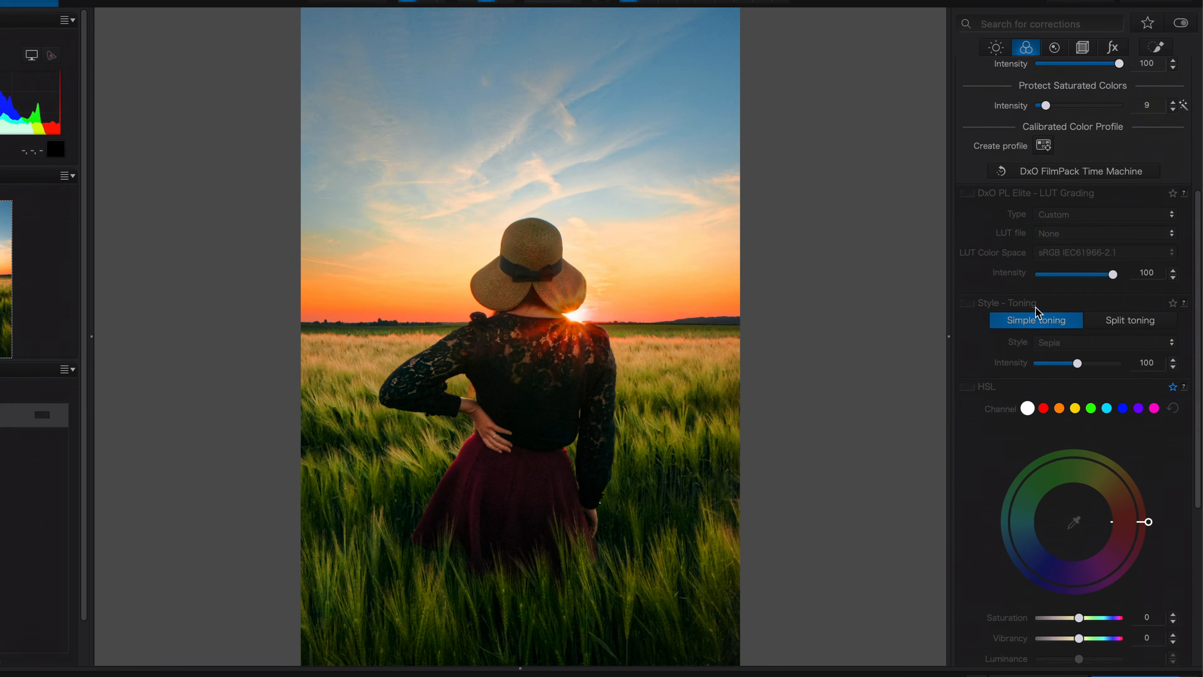
scroll(1036, 310, up, 8)
scroll(1037, 313, up, 2)
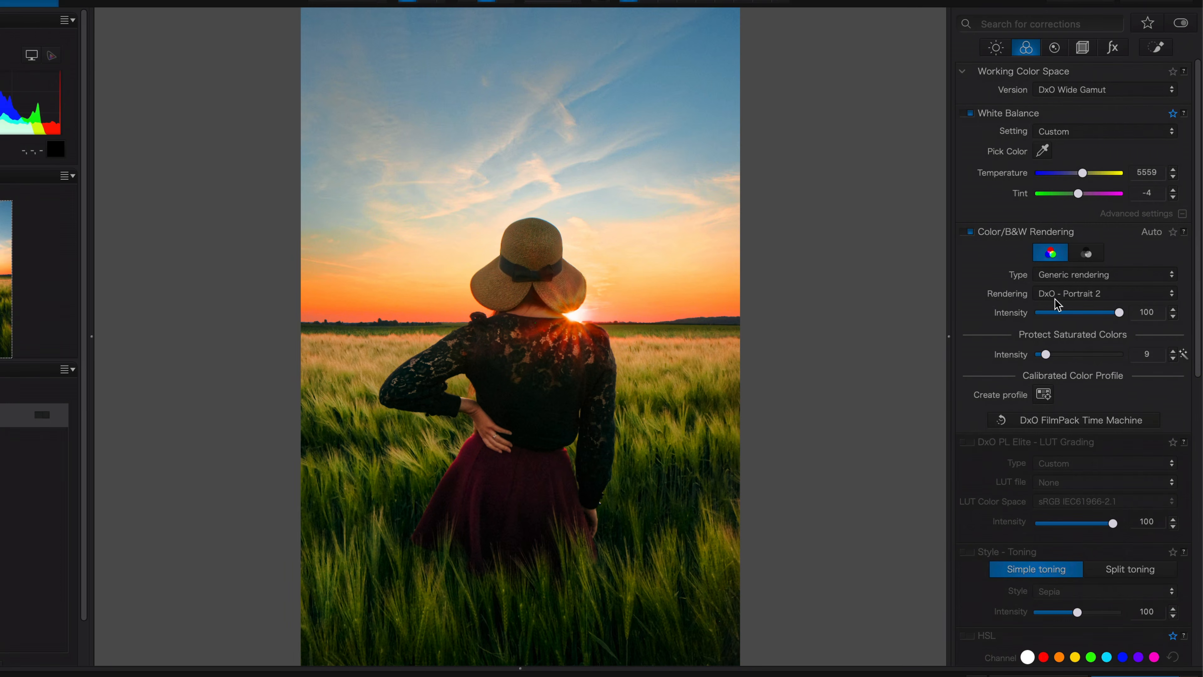
click(1179, 25)
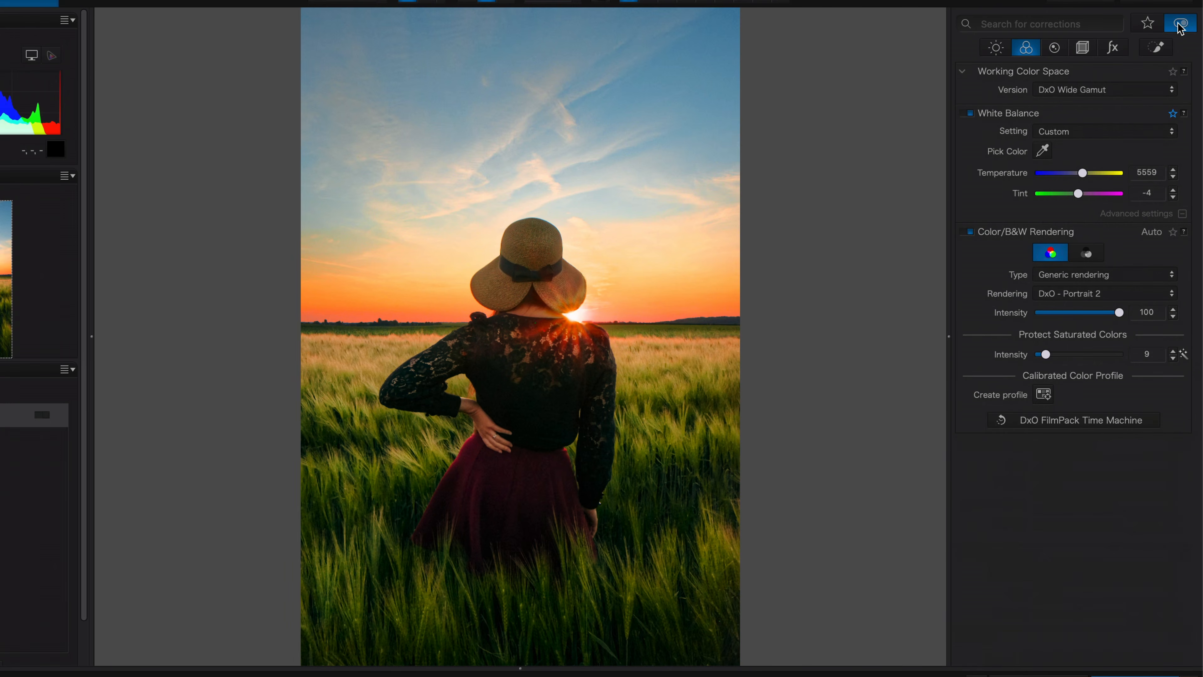